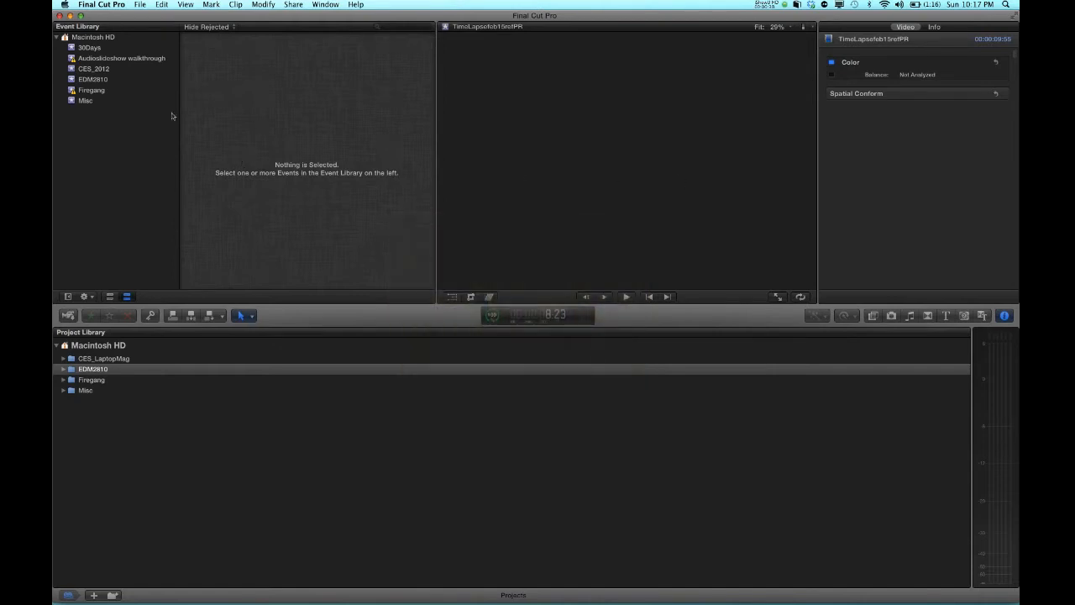
click(150, 130)
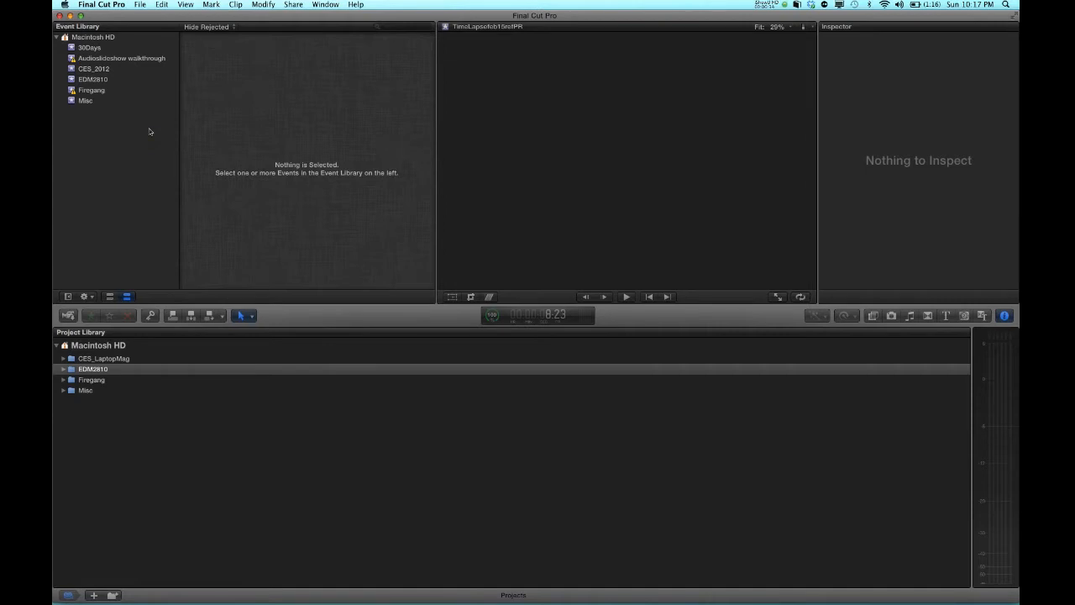
right_click(150, 131)
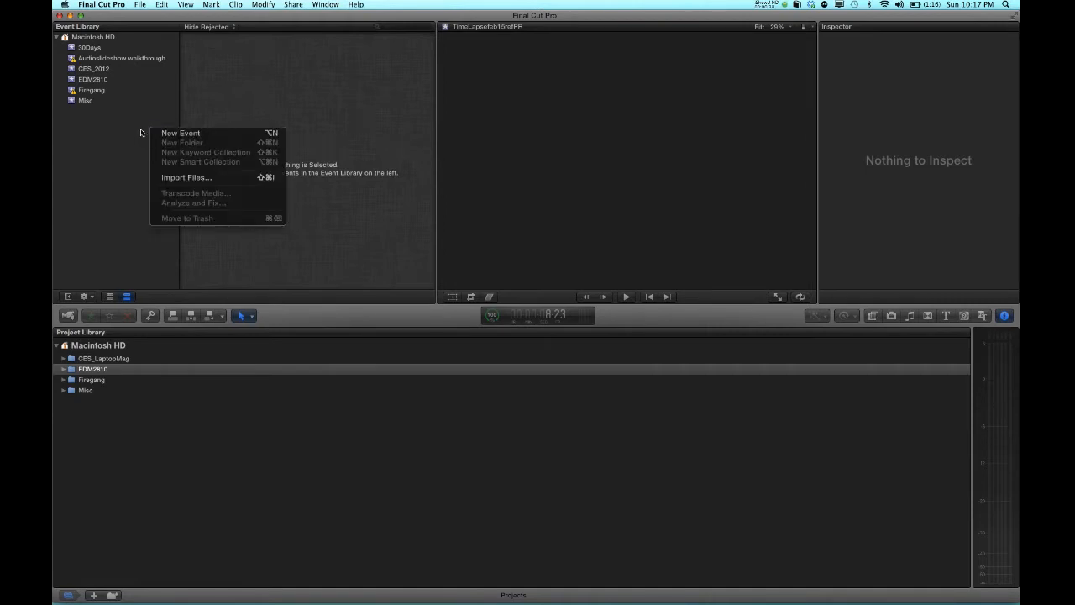
click(134, 132)
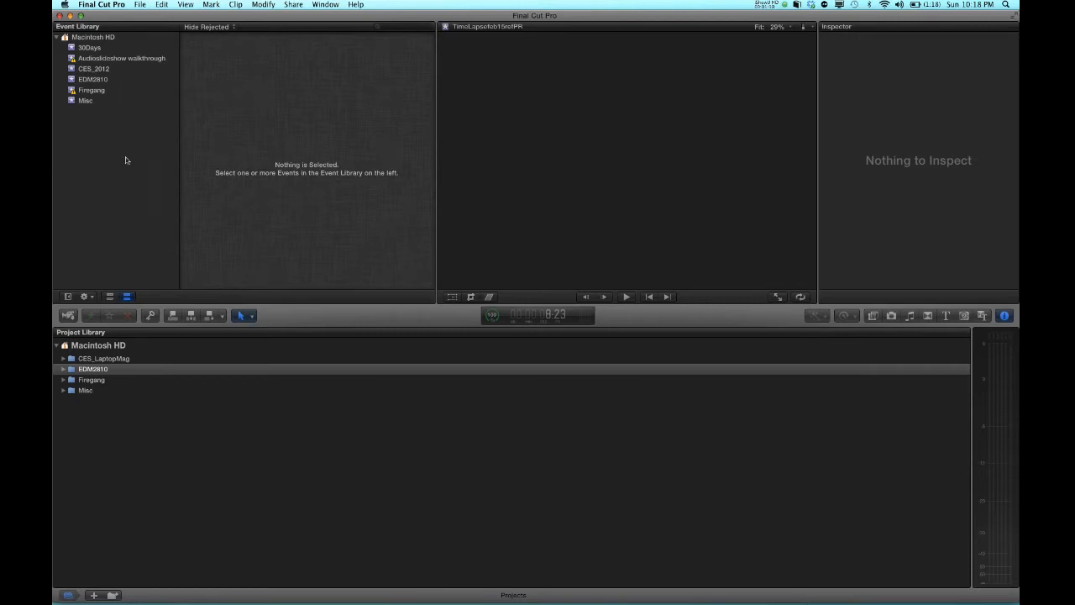
Open the 30Days event and preview several of its clips
click(84, 49)
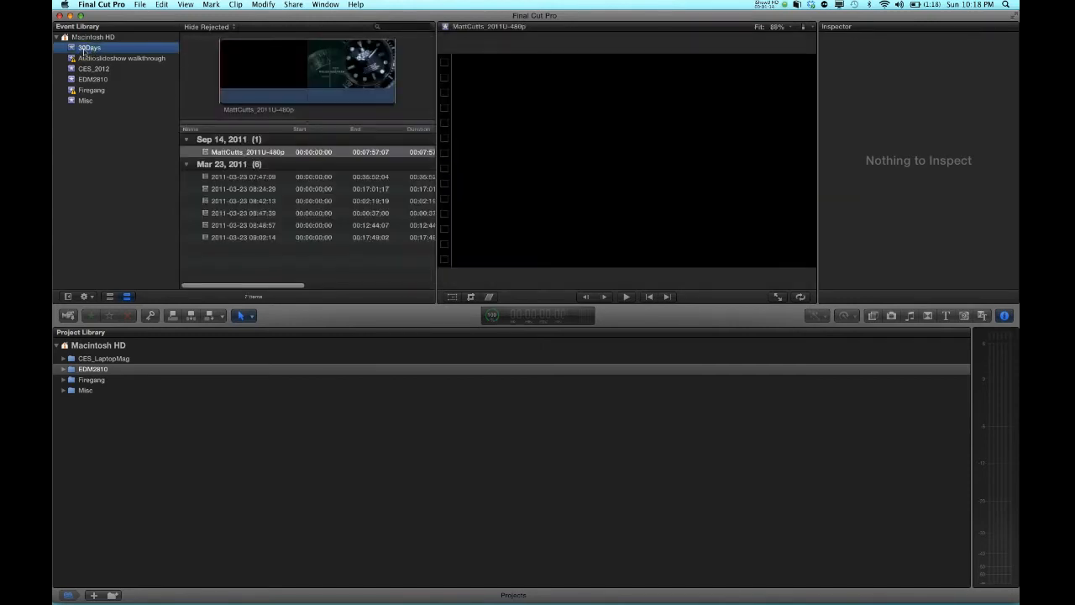
click(247, 190)
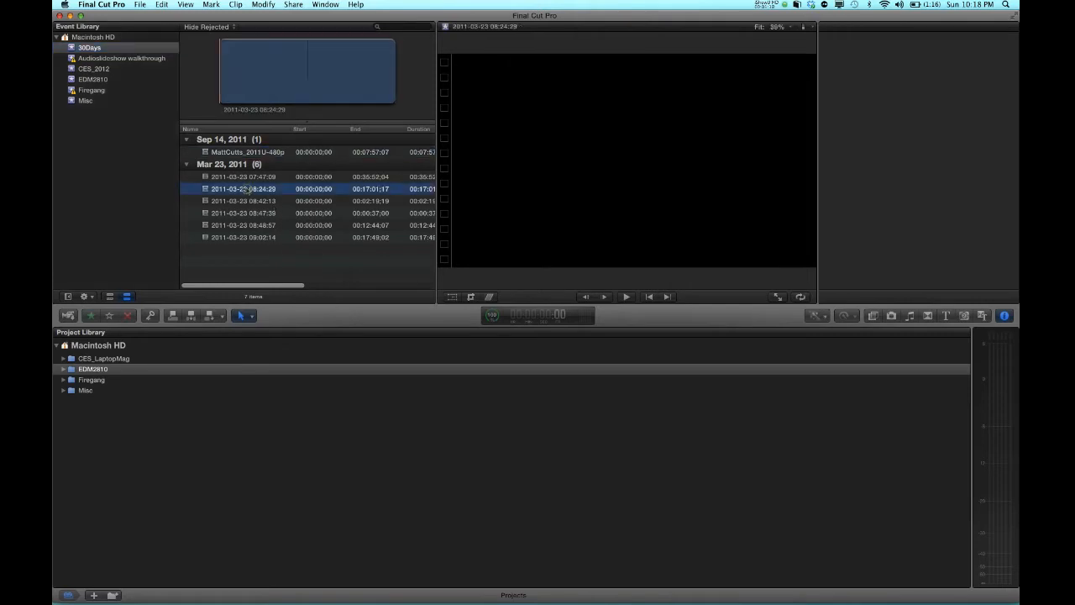
click(242, 201)
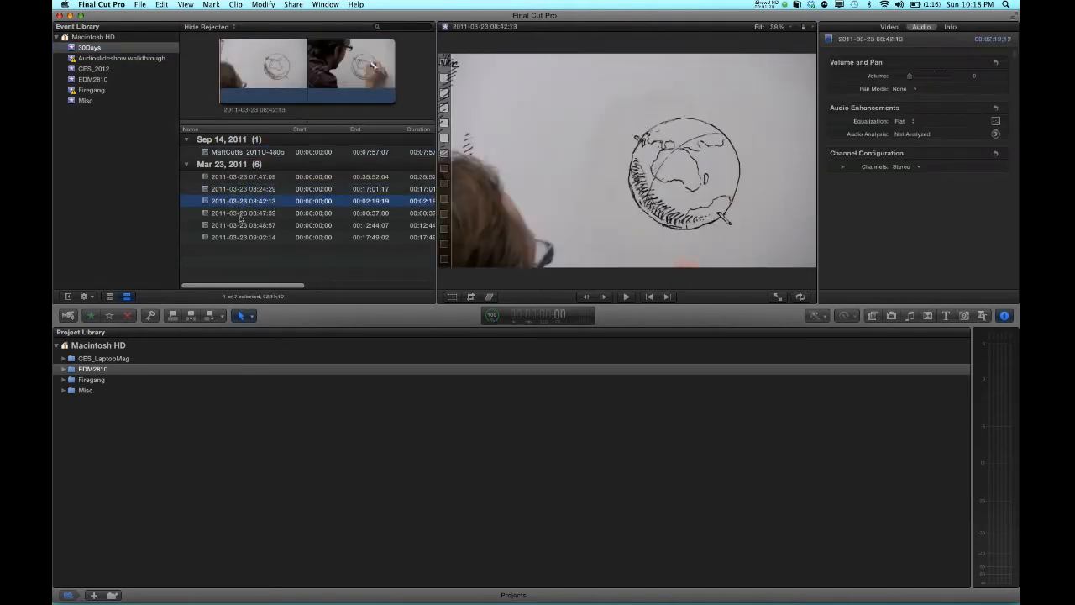
click(240, 213)
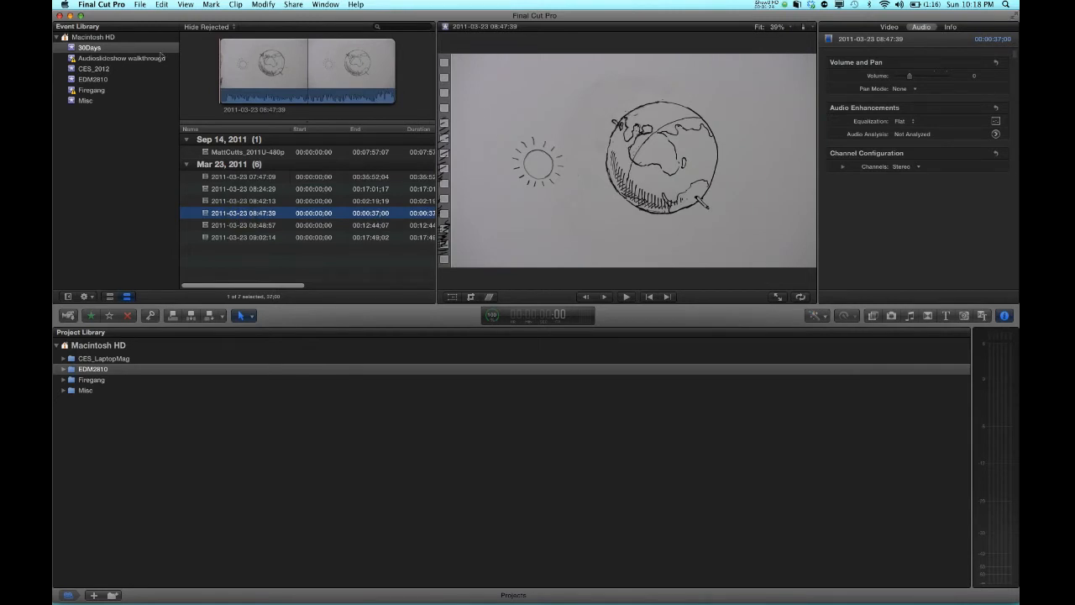
Open the Audioslideshow walkthrough event and browse its clip list, previewing IMG_0132 and IMG_0133
click(107, 59)
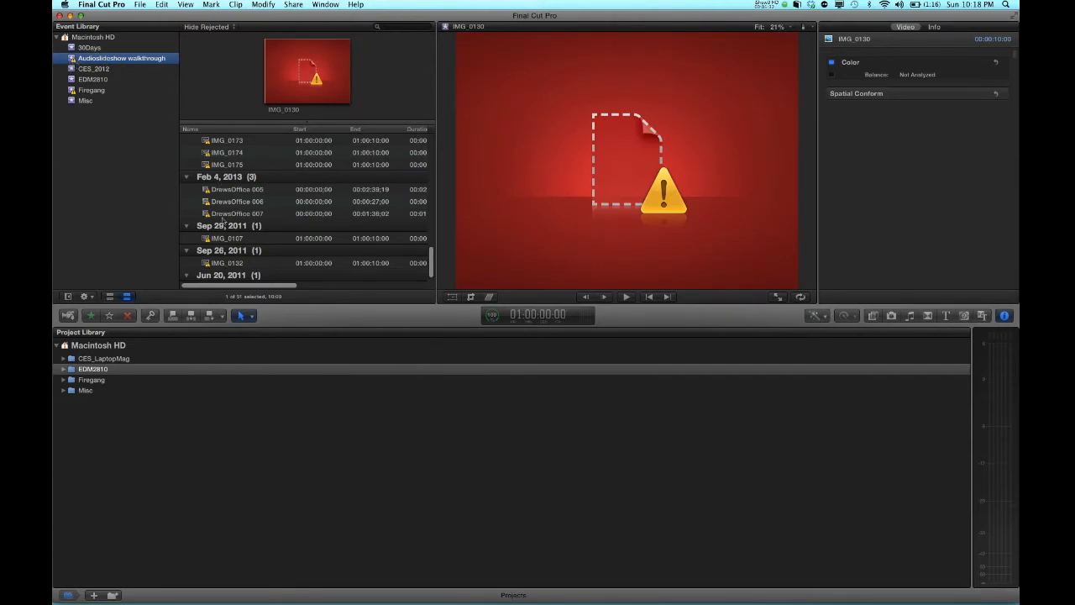
scroll(223, 234, down, 1)
scroll(224, 235, up, 1)
scroll(223, 237, down, 1)
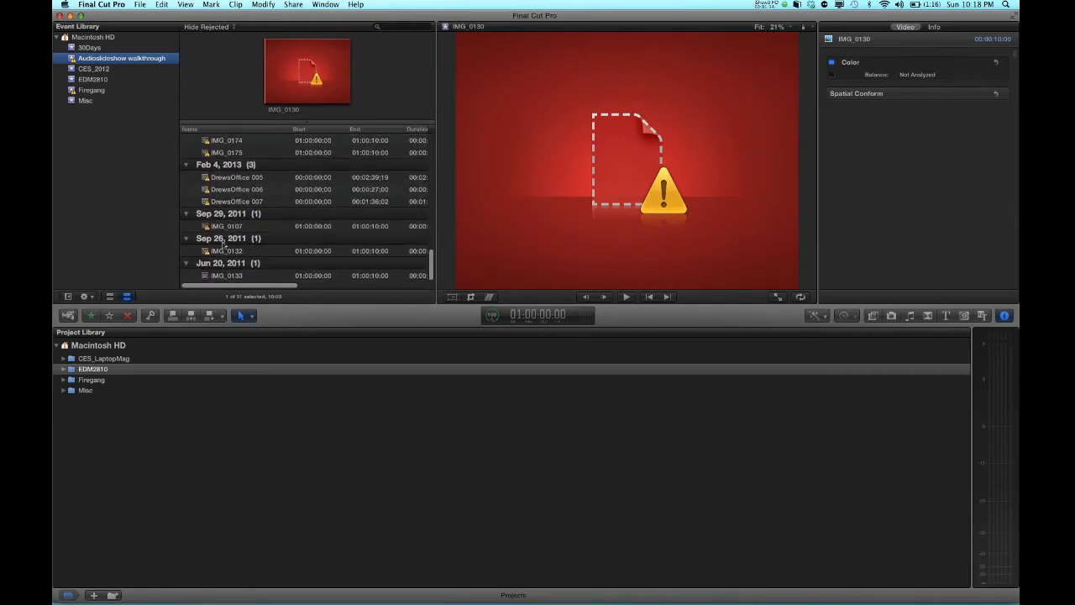
click(216, 252)
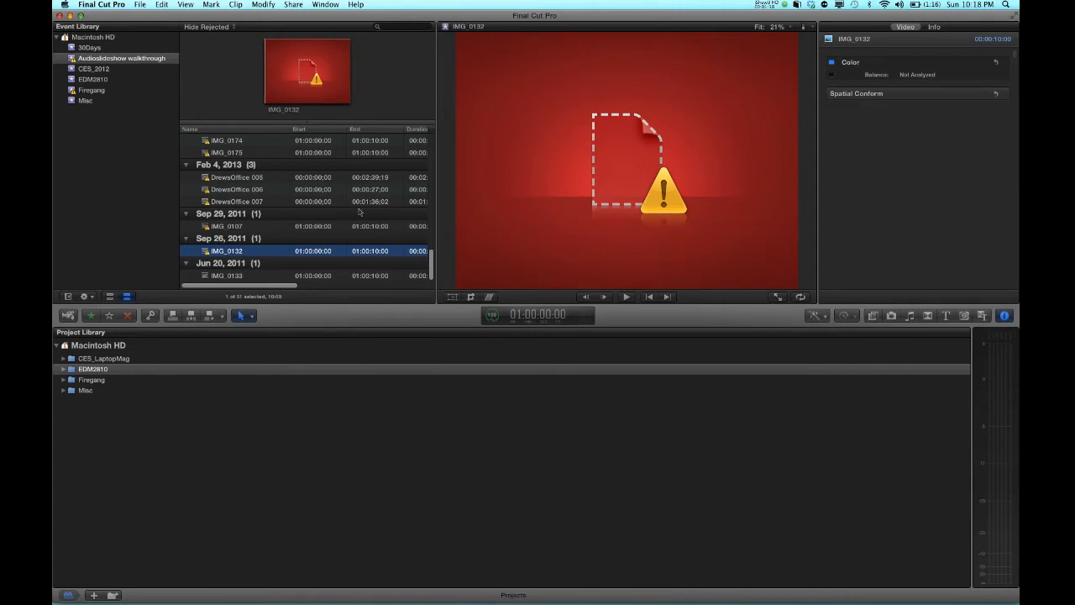
click(233, 276)
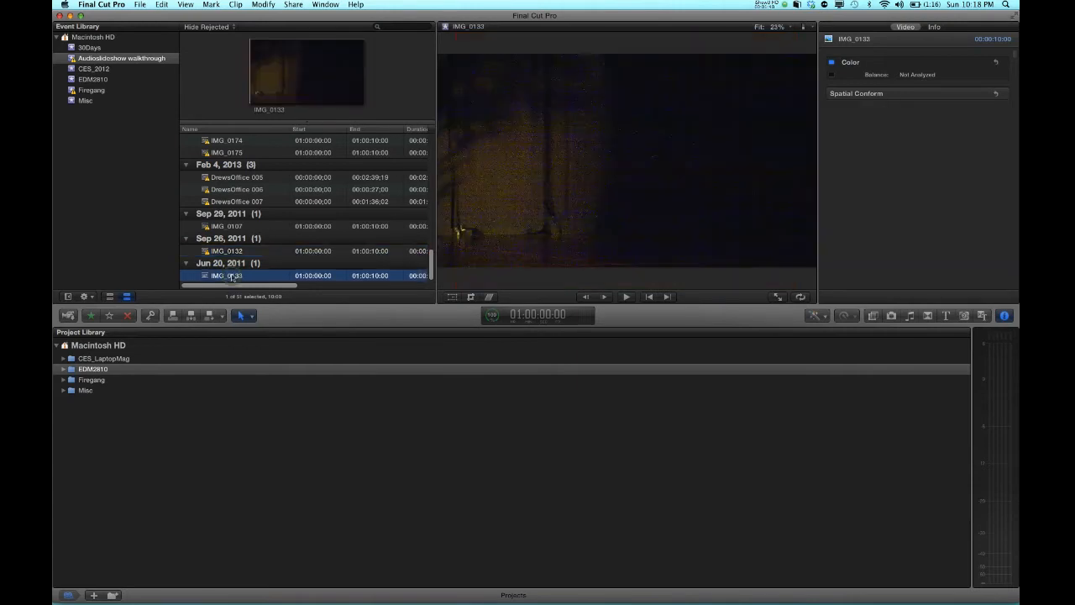
scroll(251, 235, up, 10)
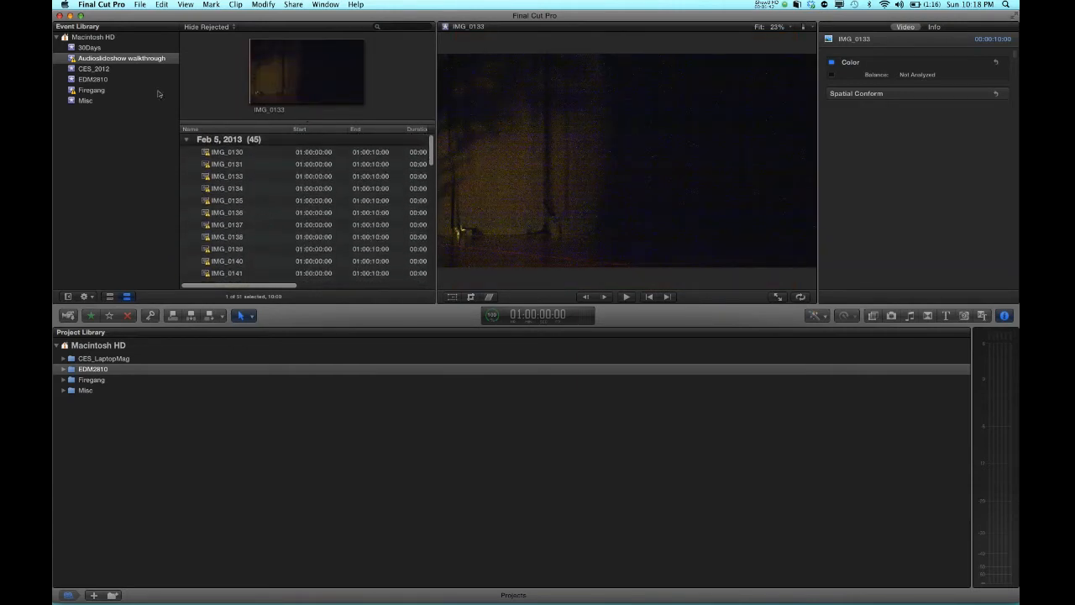
Open the CES_2012 event and skim through the Laptop_bumper clip's filmstrip
click(95, 71)
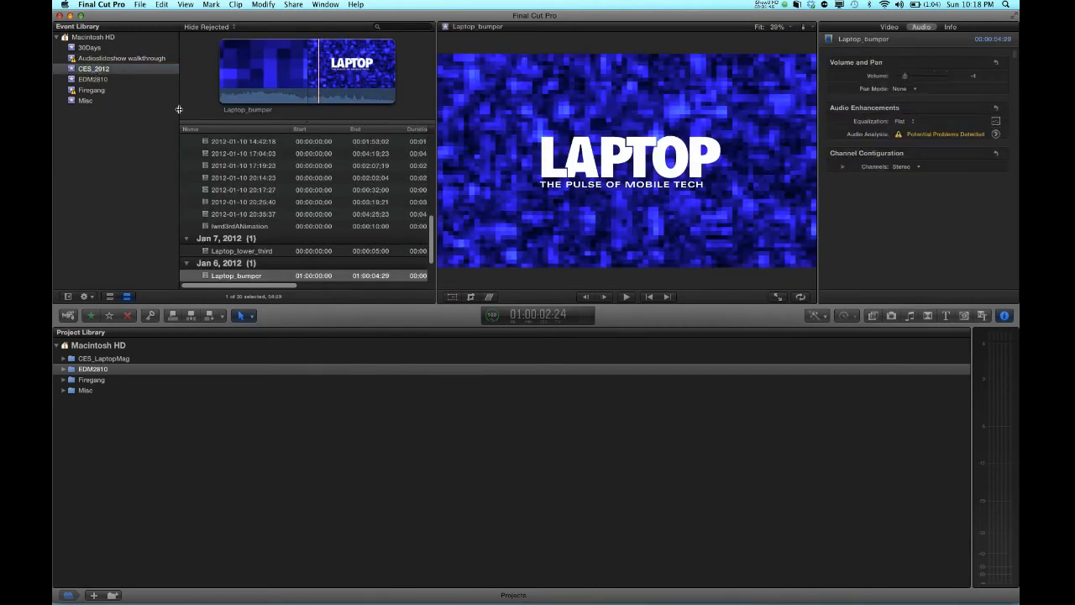
scroll(269, 245, down, 3)
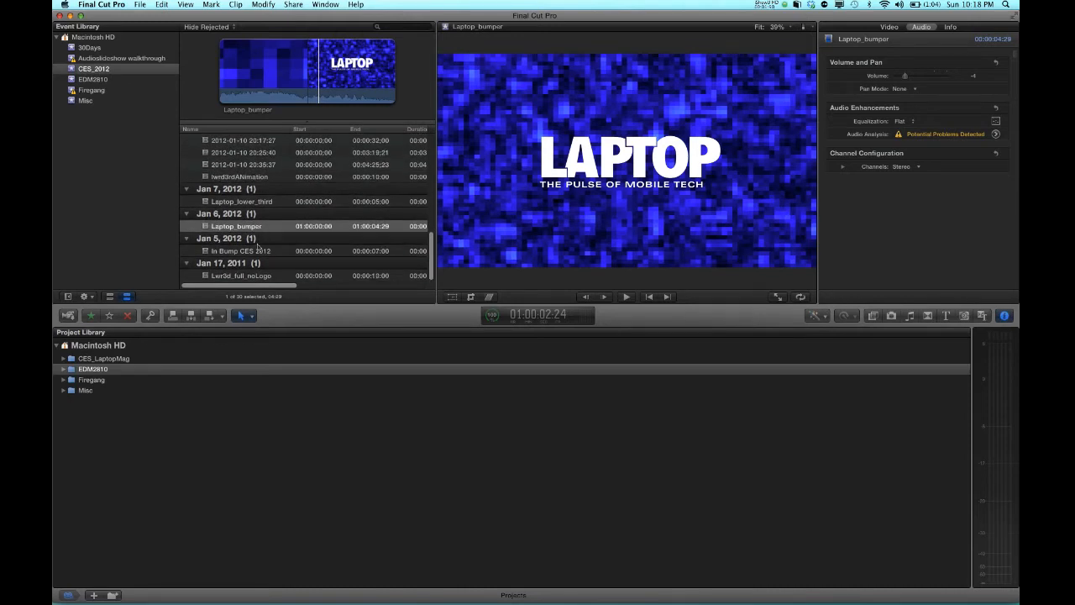
click(257, 230)
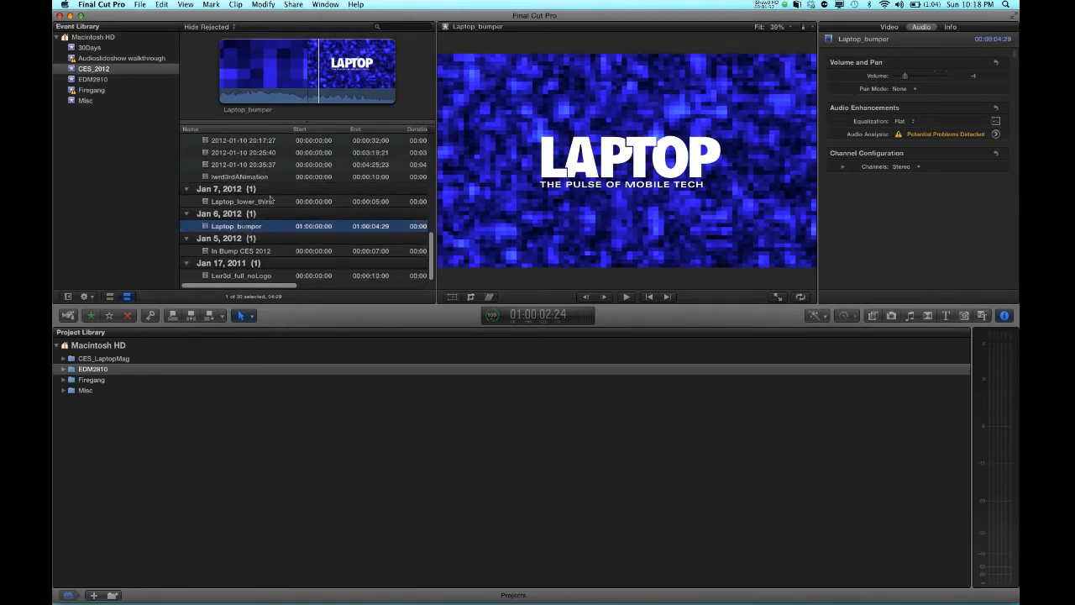
click(273, 76)
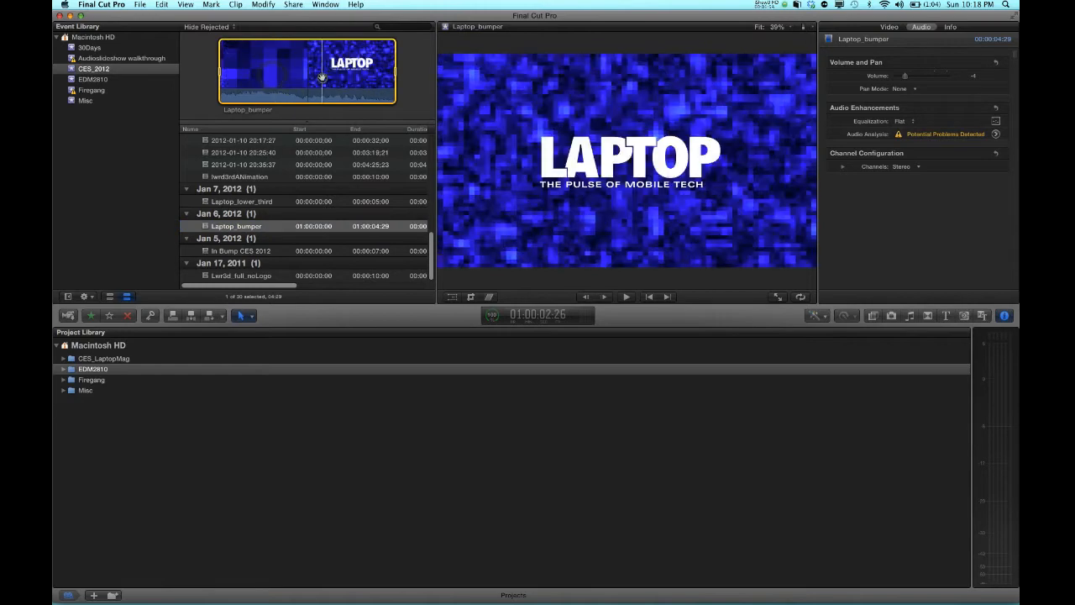
click(366, 76)
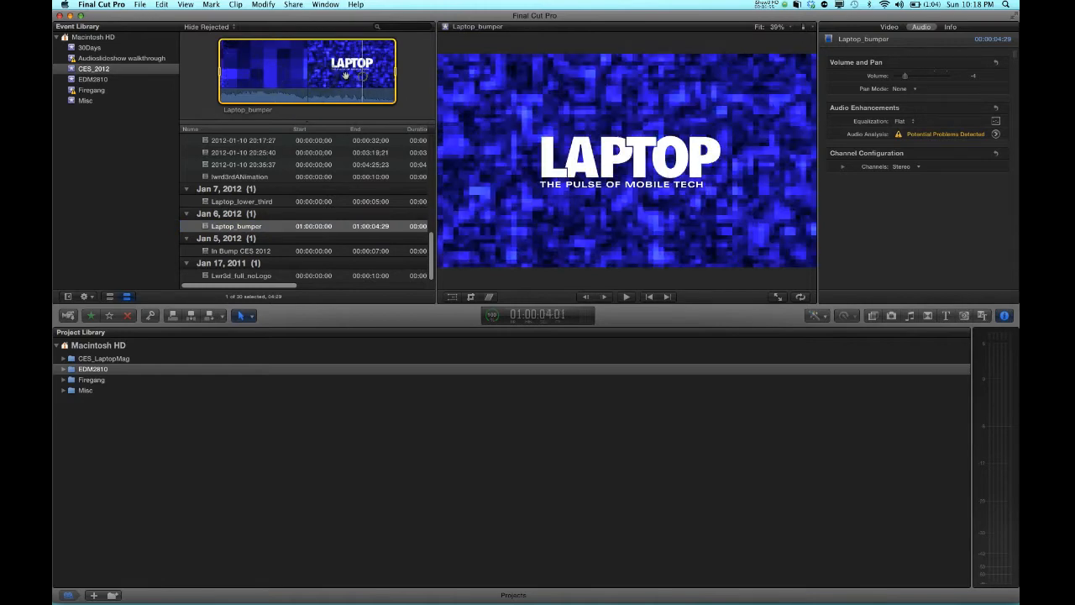
click(274, 77)
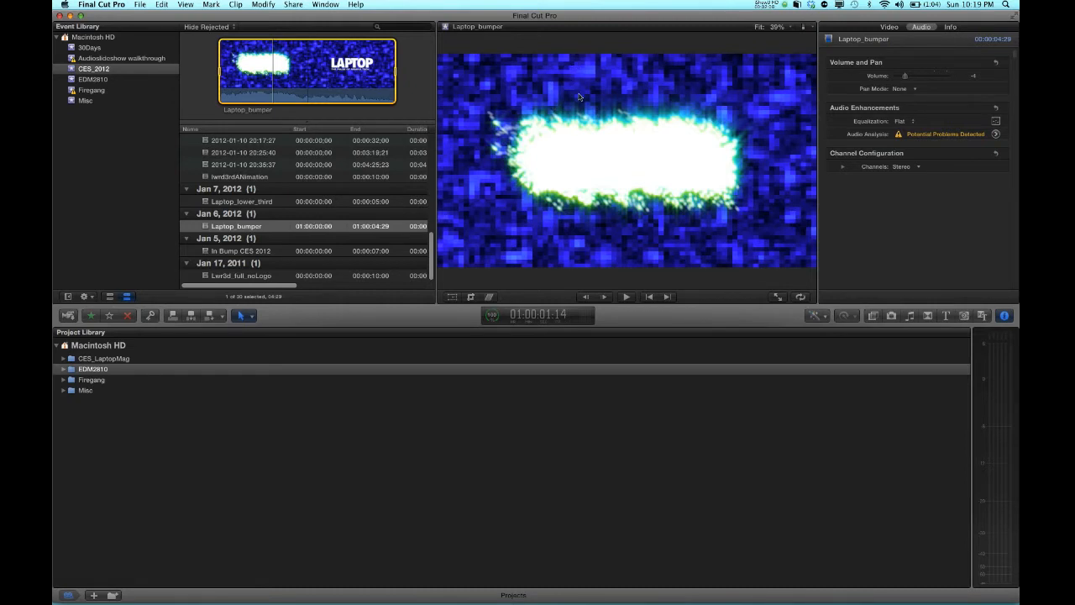
Preview the 2012-01-10 clips in CES_2012 and play the 20:17:27 clip briefly
click(238, 162)
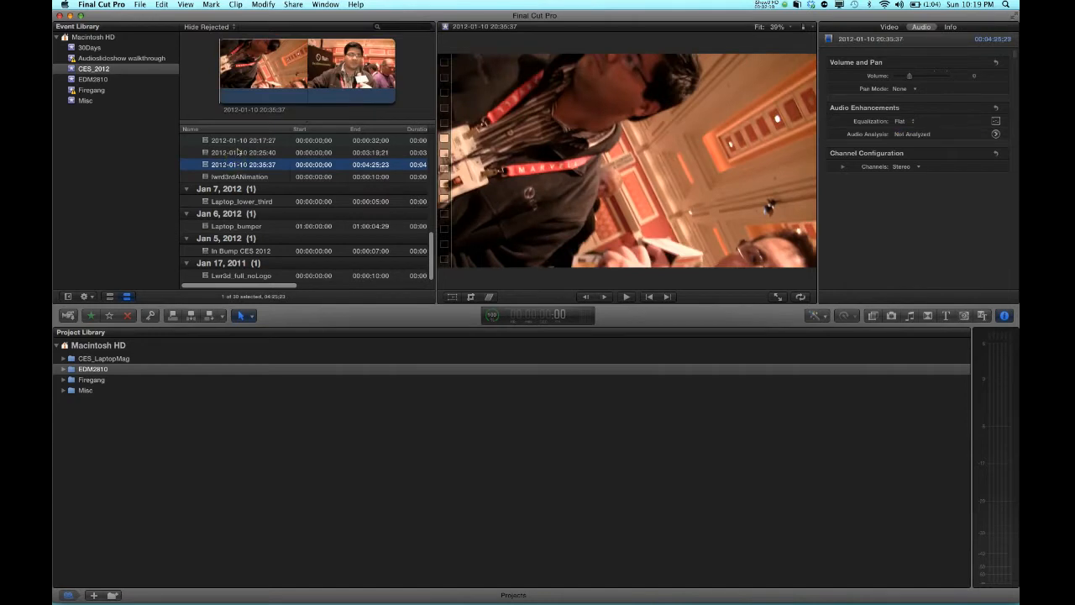
click(238, 152)
click(248, 140)
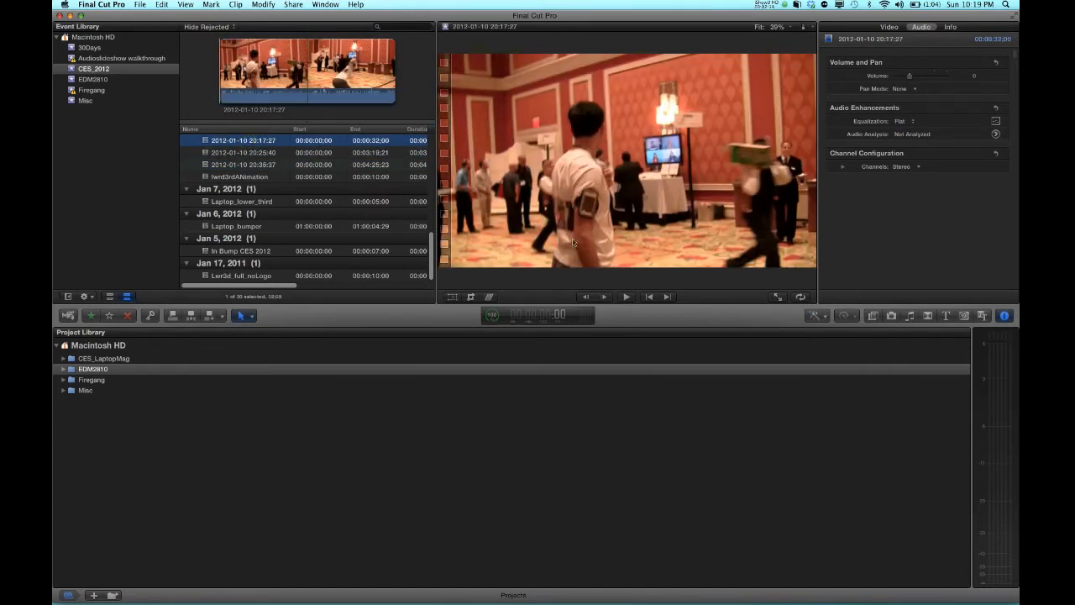
click(627, 296)
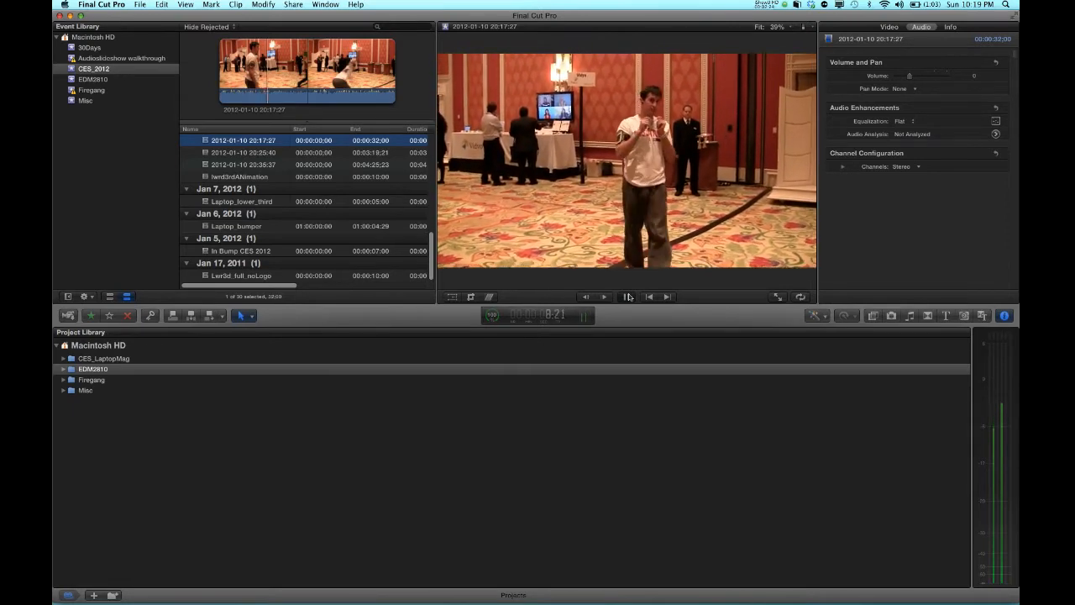
click(628, 297)
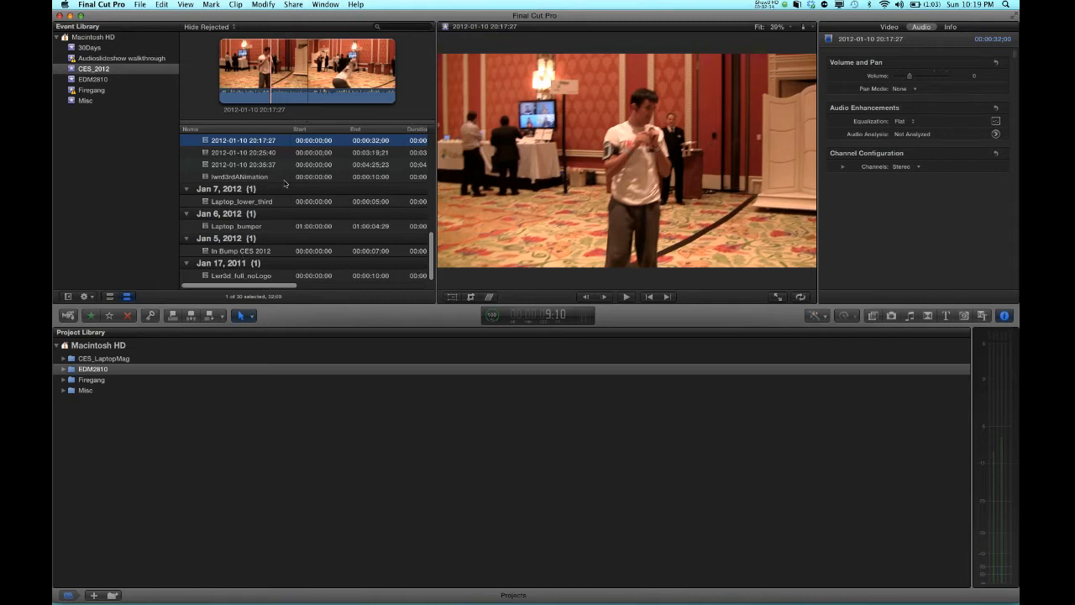
Browse the EDM2810 event, then open the Misc event
scroll(285, 183, up, 4)
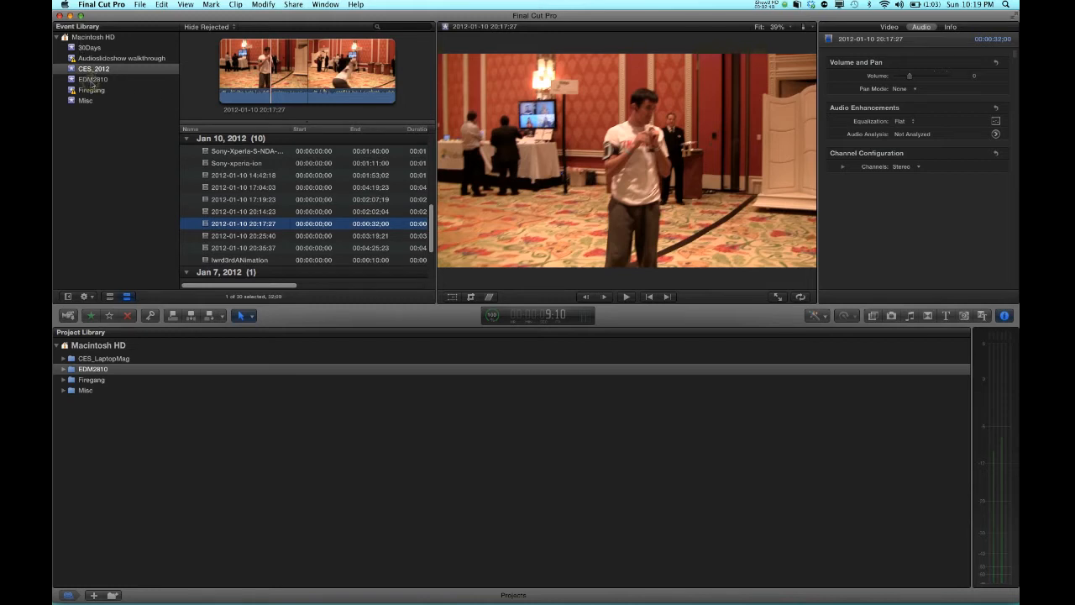
click(94, 80)
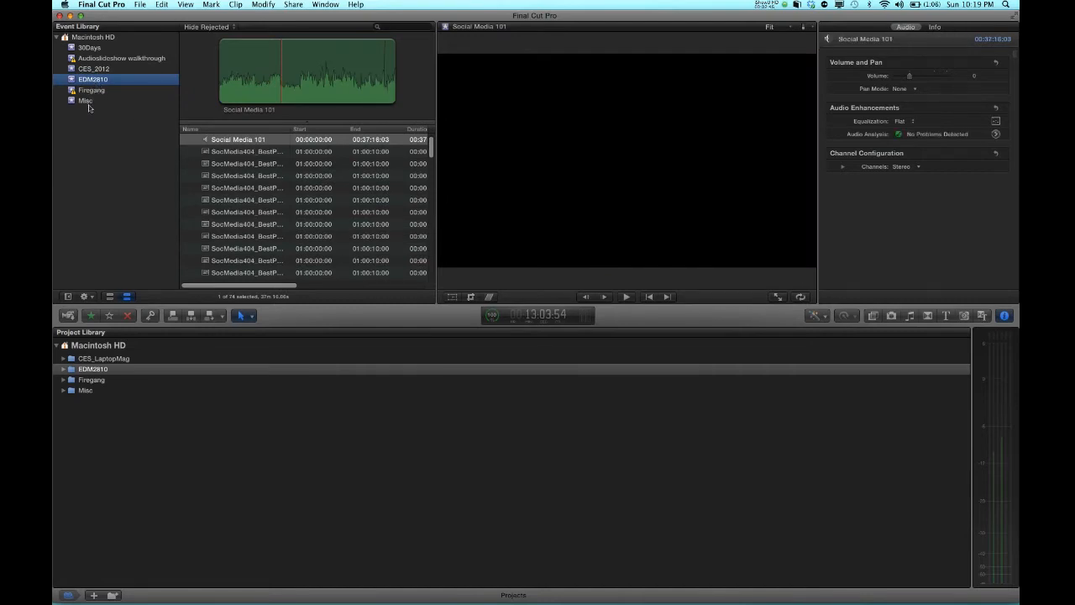
click(87, 102)
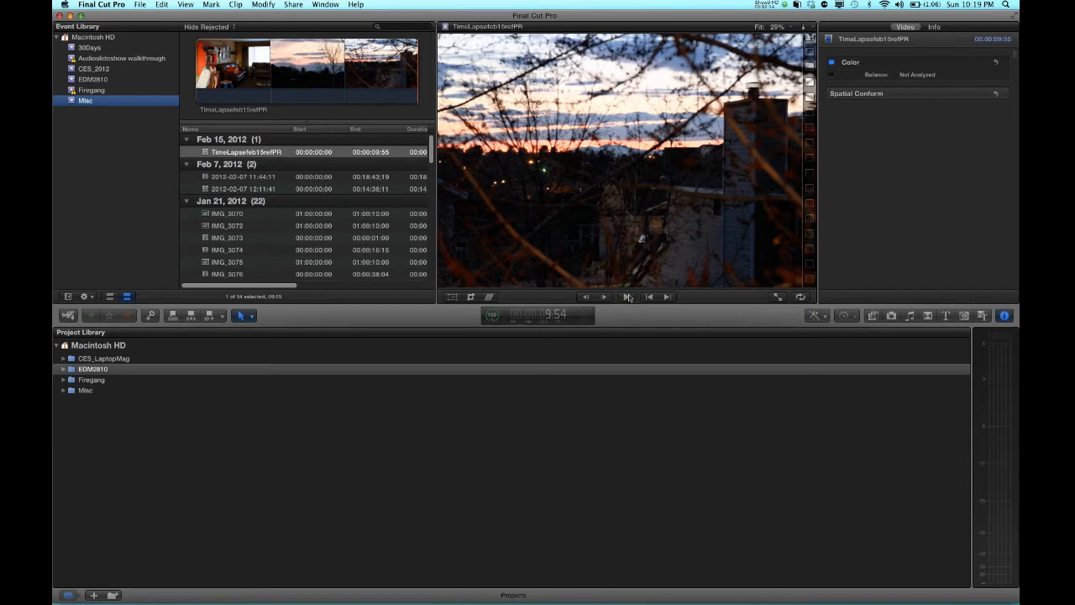
Skim and play the TimeLapsefeb15refPR clip in the Misc event
click(245, 67)
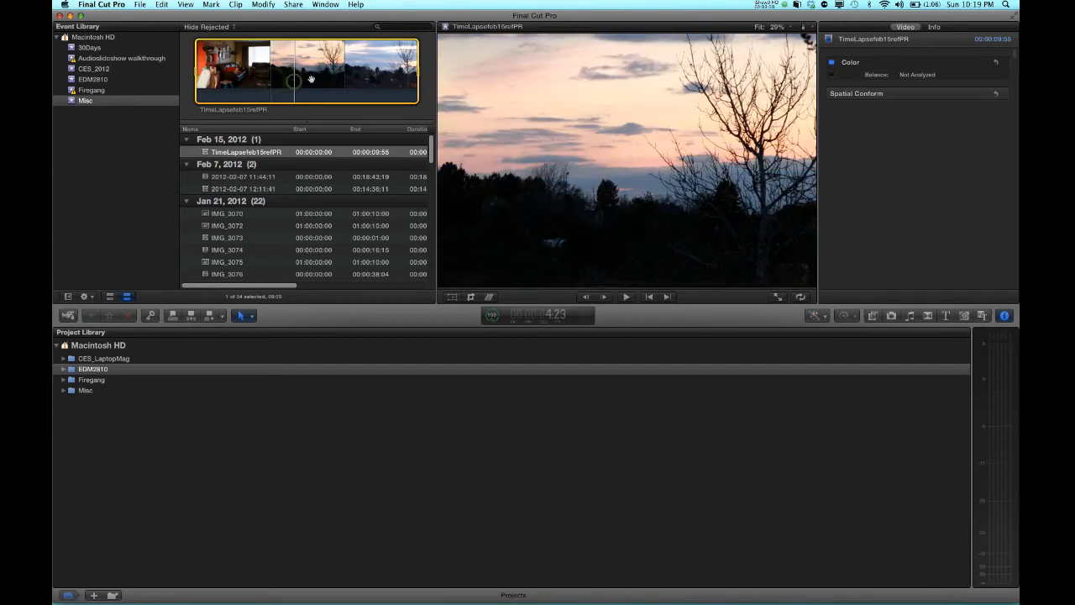
click(257, 80)
click(241, 80)
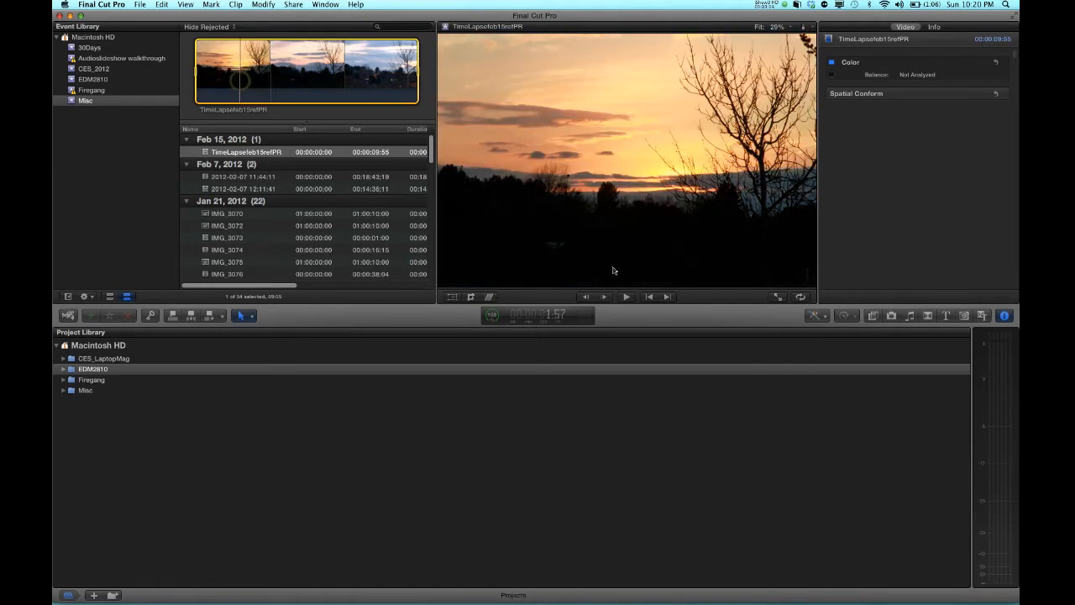
click(629, 296)
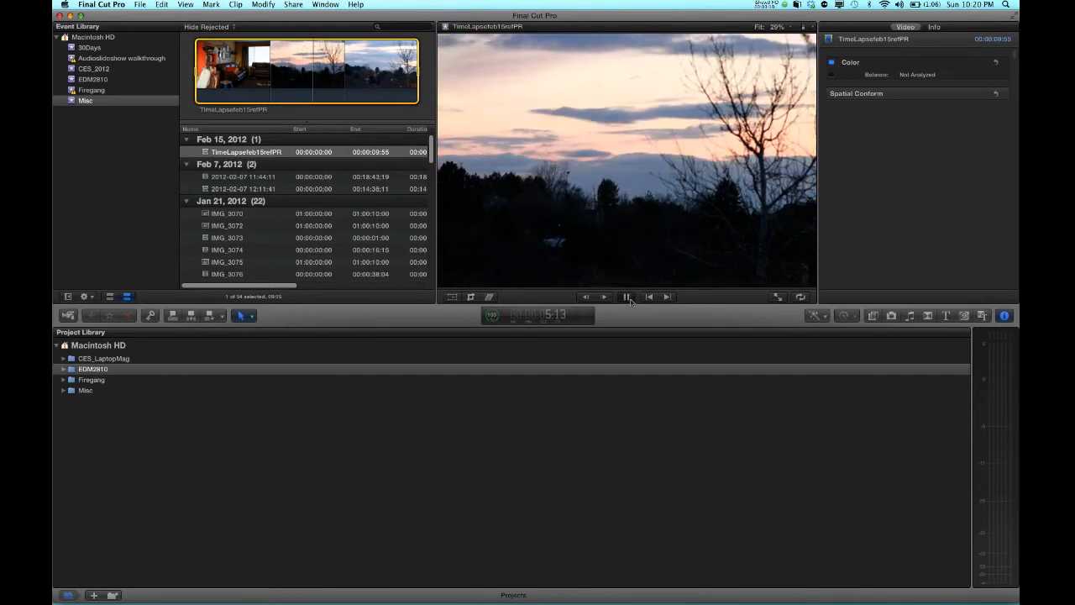
click(630, 300)
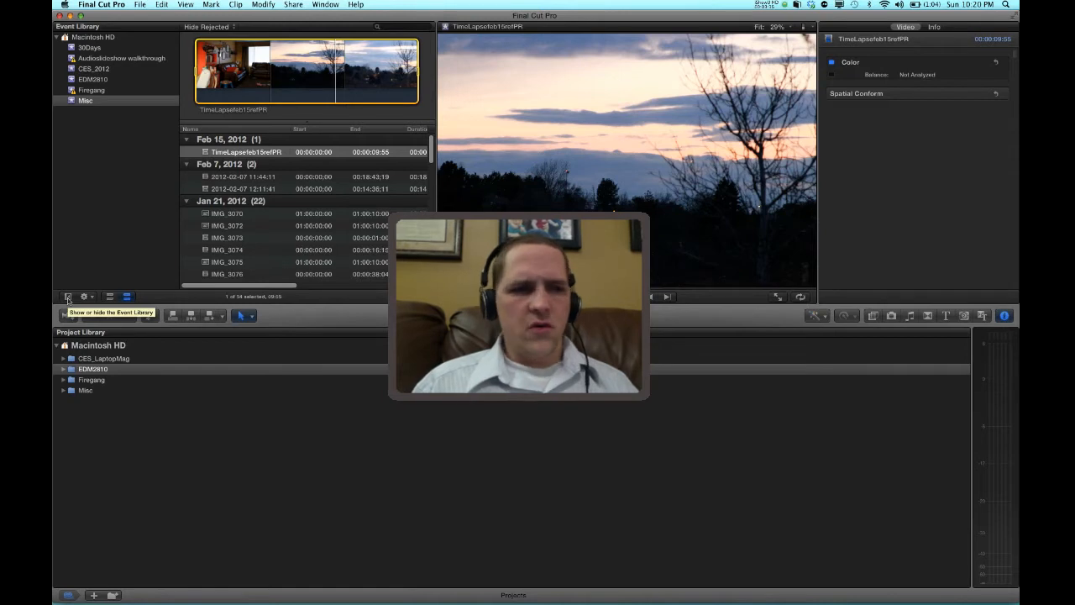
Hide the Event Library to view the clip list's extra columns, preview two clips, then show the library again
click(68, 298)
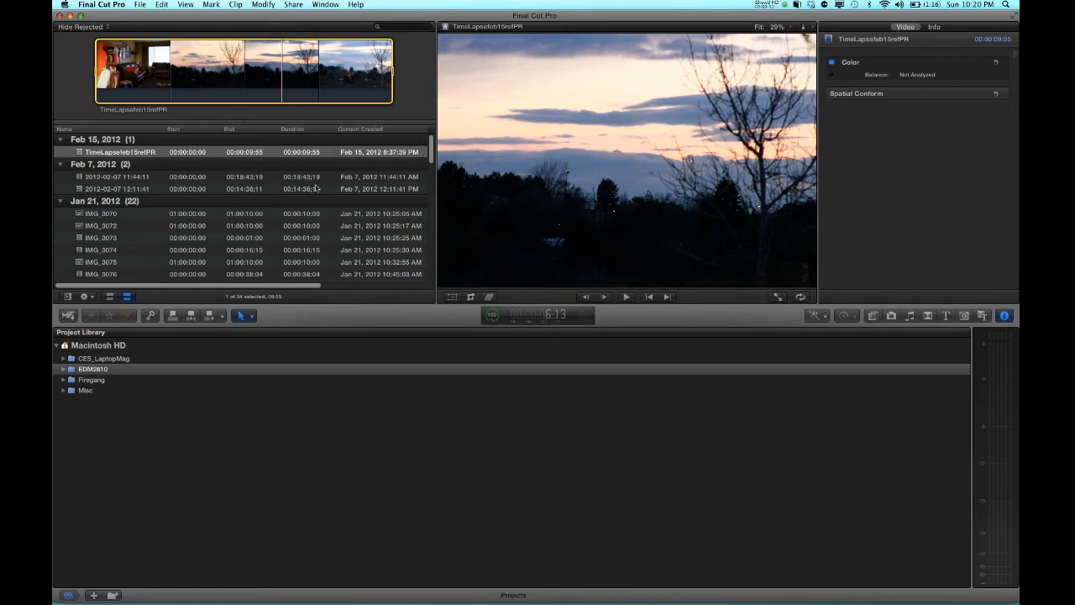
click(173, 188)
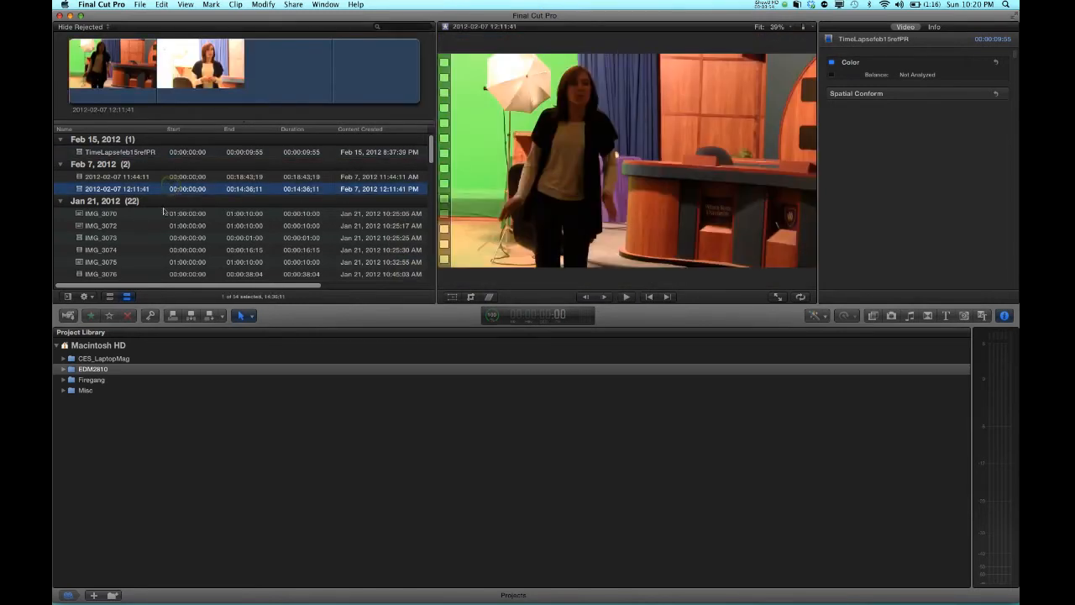
click(161, 215)
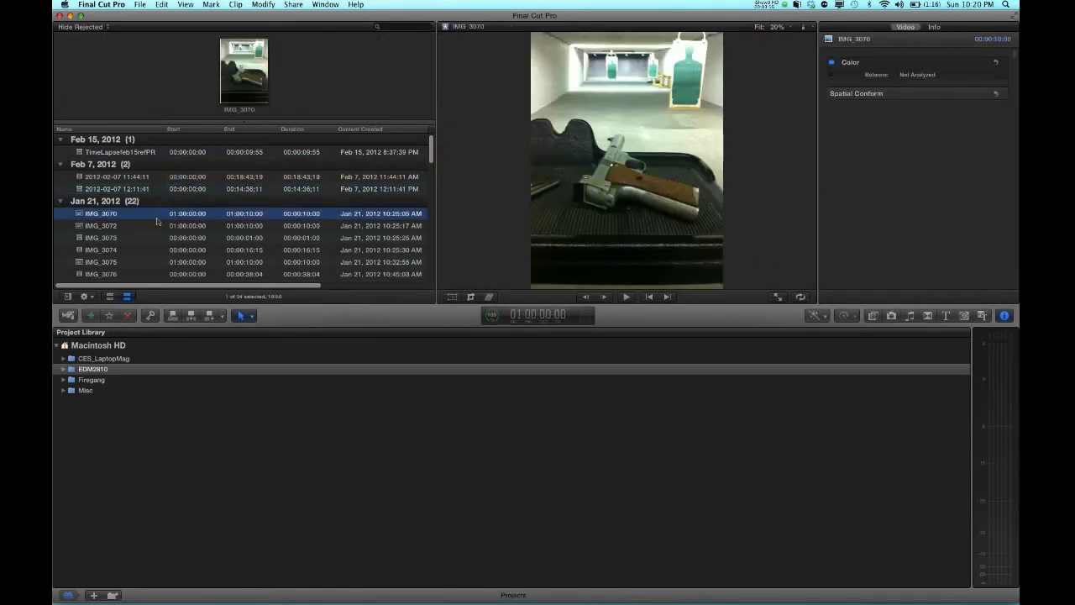
click(68, 296)
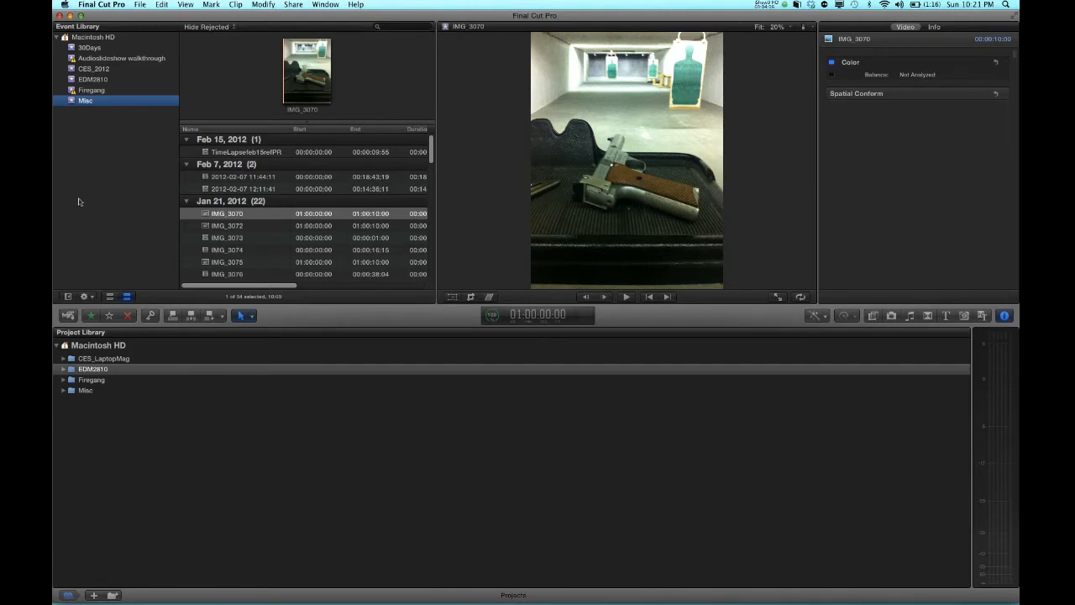
Create a new event in the Event Library
click(140, 5)
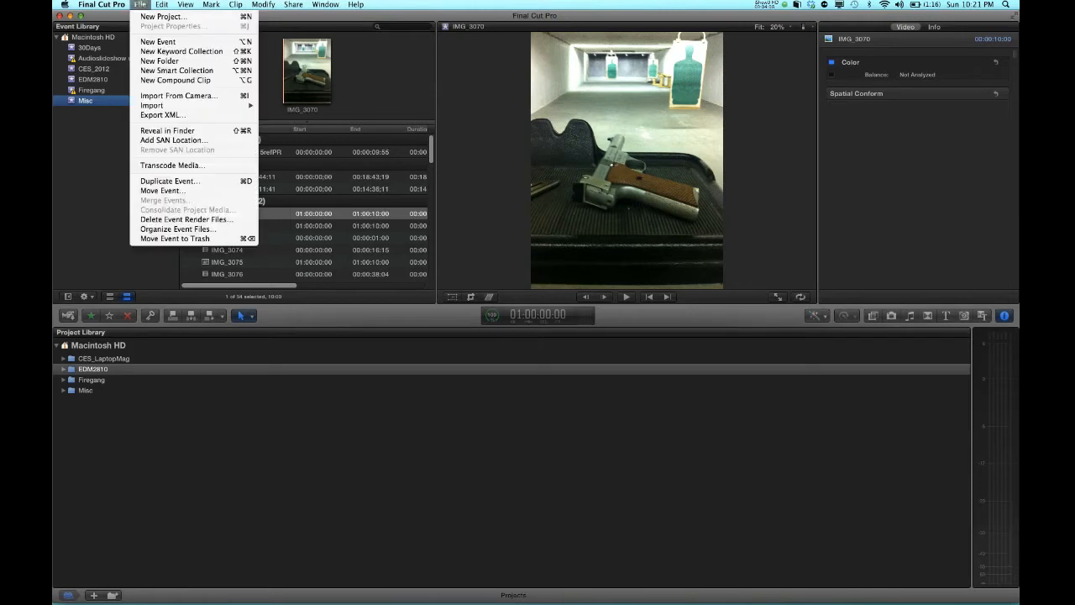
click(162, 43)
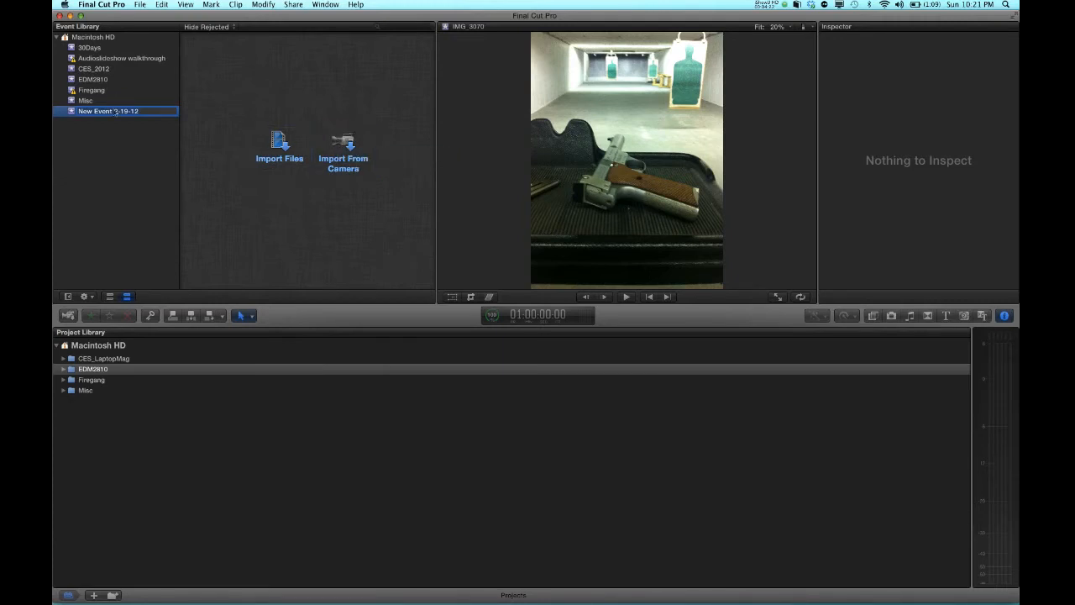
Name the new event Wovyn
text(Wovyn)
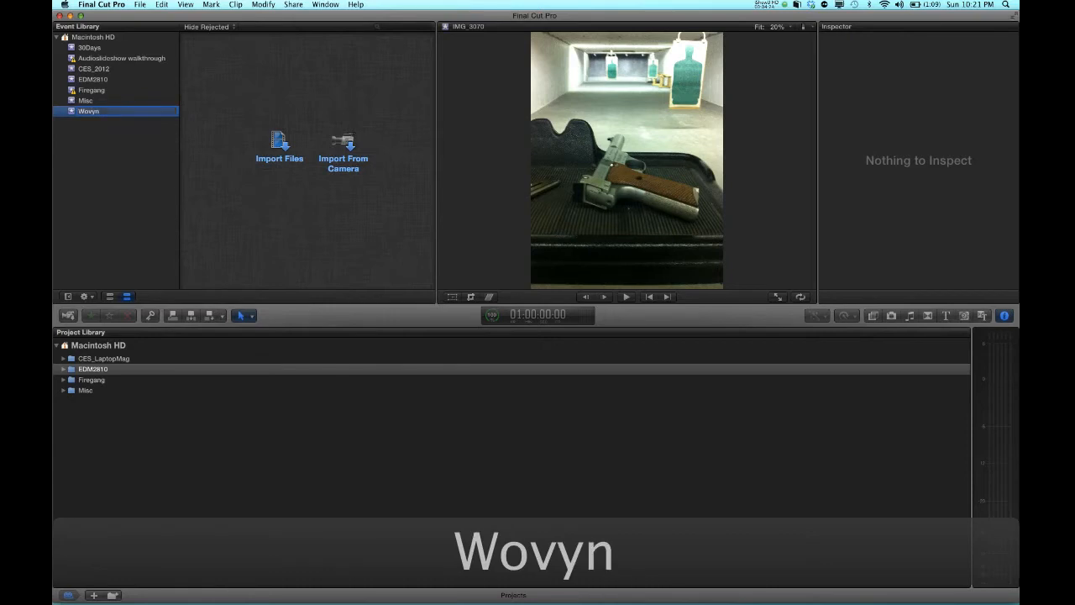
key(Return)
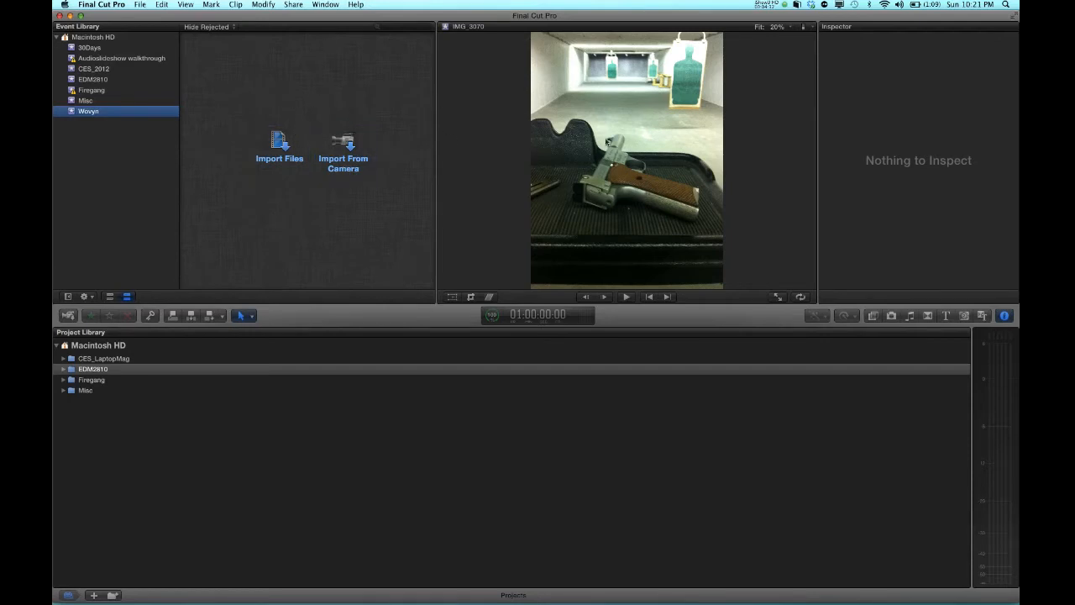
Open the Misc event in filmstrip view and widen the event browser
click(87, 100)
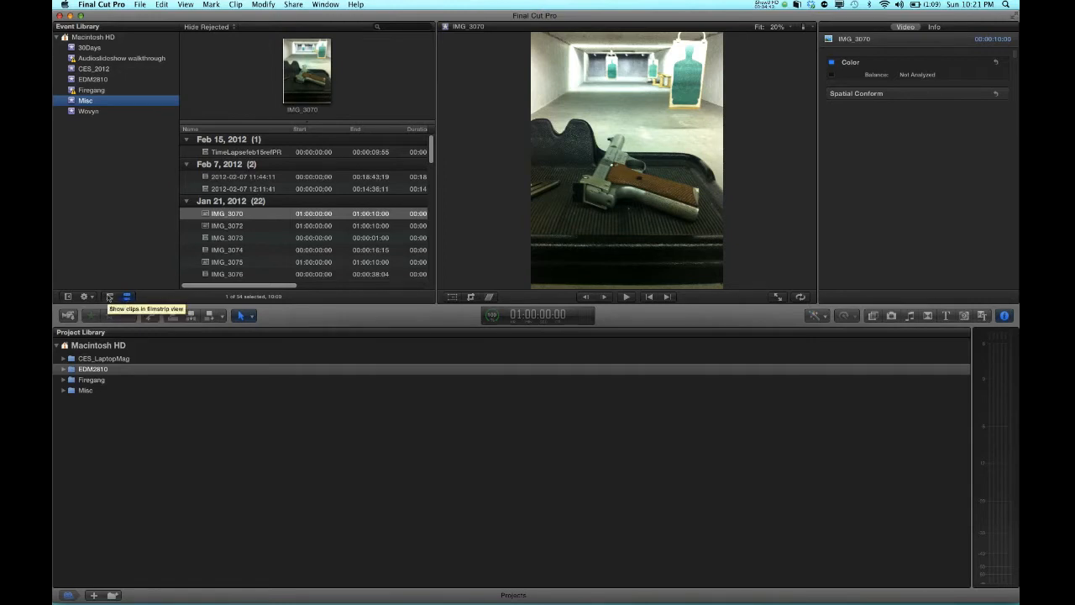
click(109, 297)
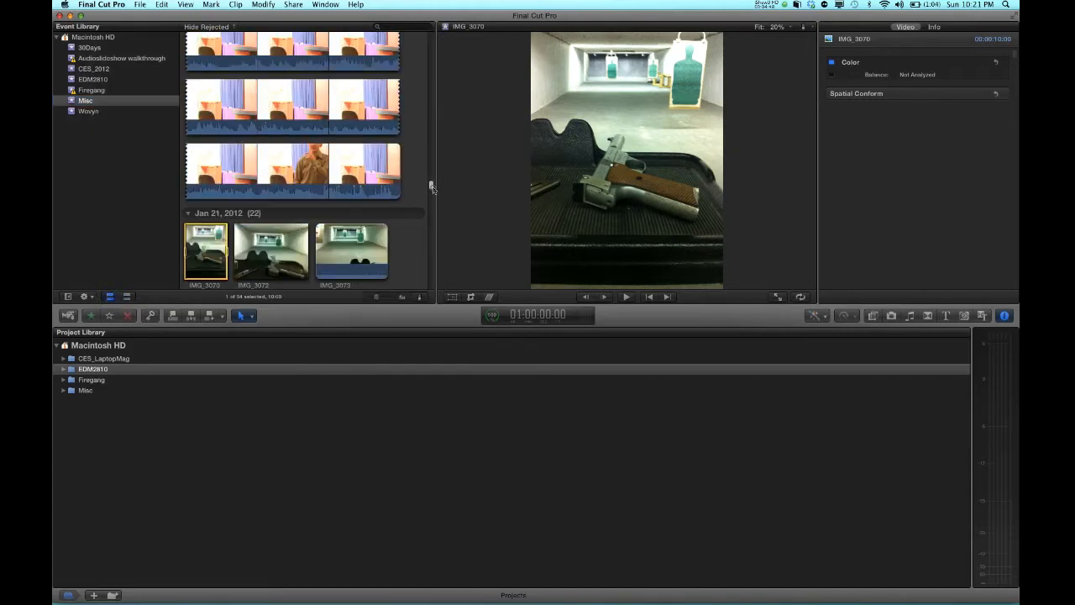
drag(431, 186, 574, 161)
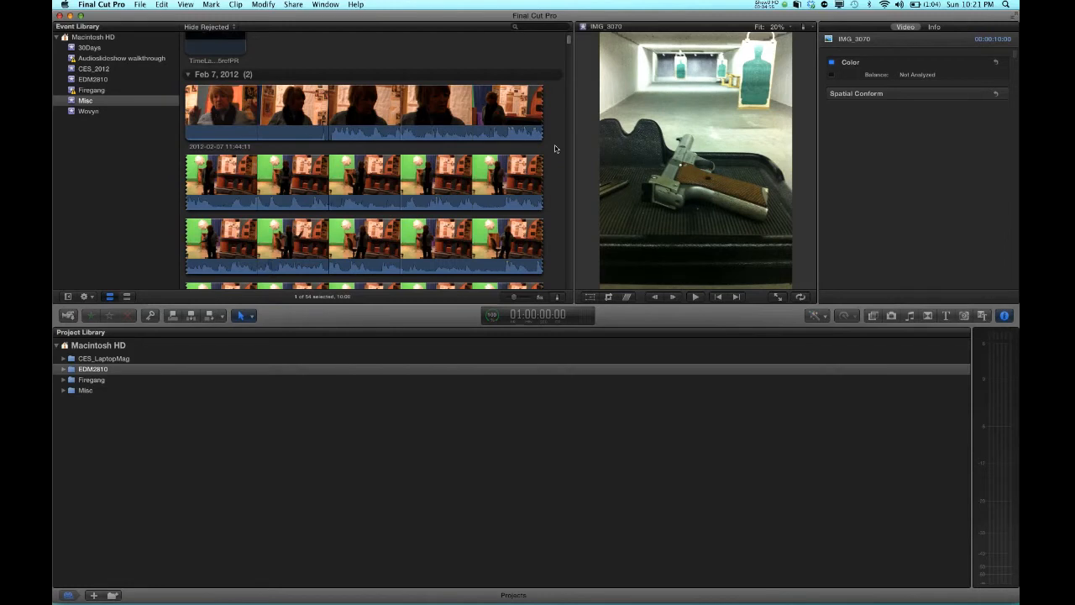
Set the filmstrip thumbnail duration to All so each clip shows one frame
drag(568, 42, 568, 76)
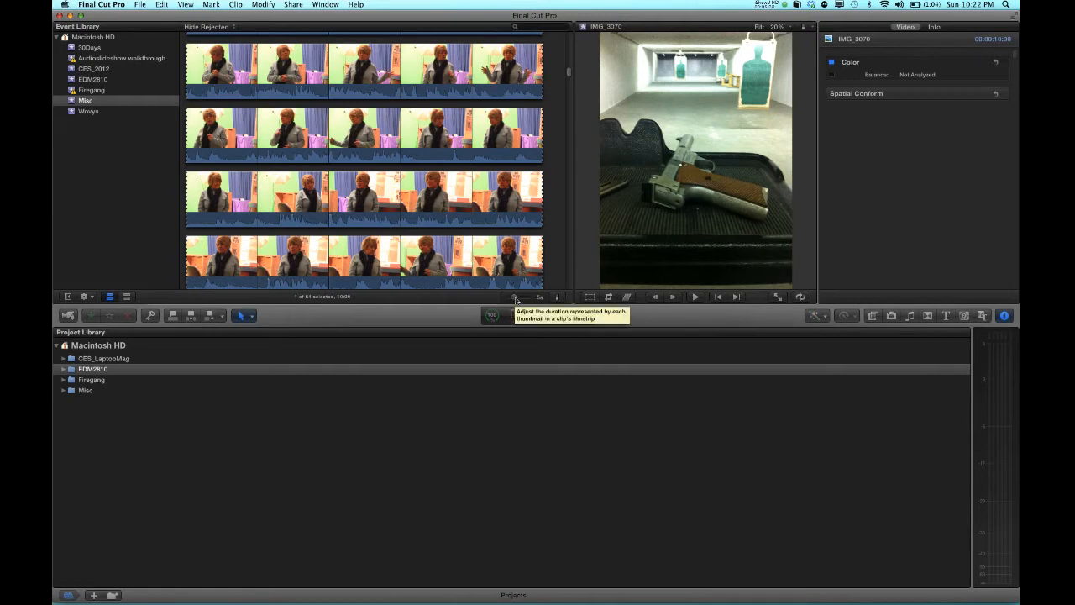
drag(515, 299, 529, 301)
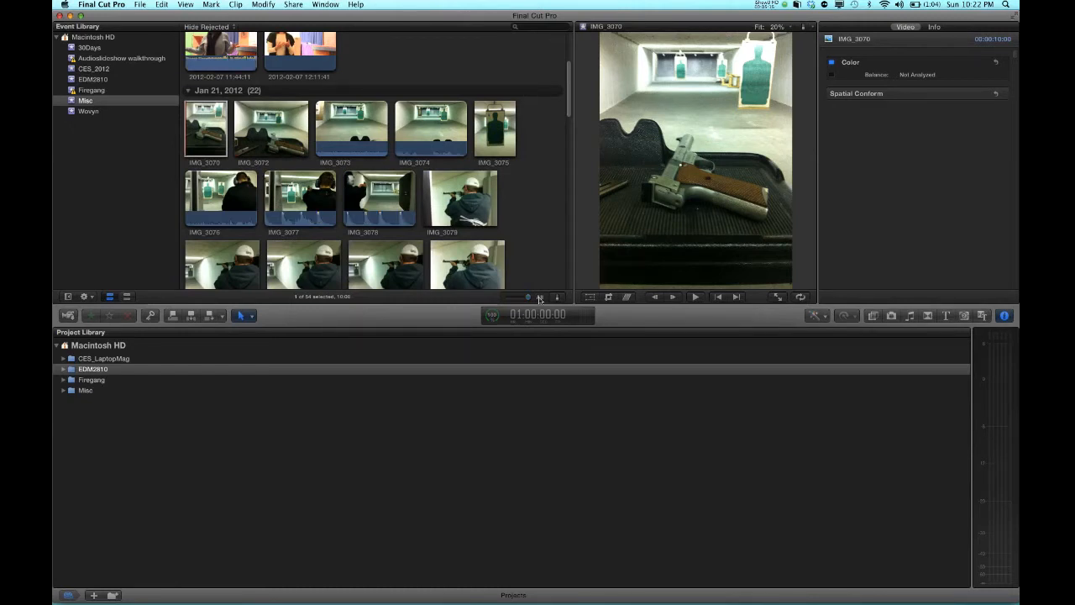
scroll(491, 154, up, 4)
scroll(492, 153, down, 15)
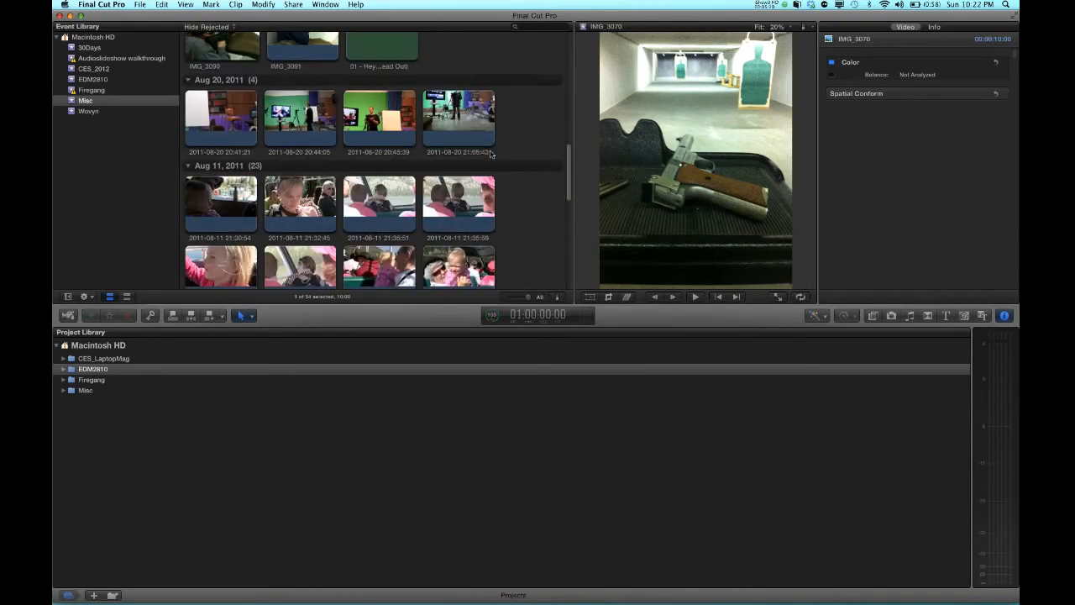
scroll(492, 154, down, 2)
scroll(491, 153, down, 4)
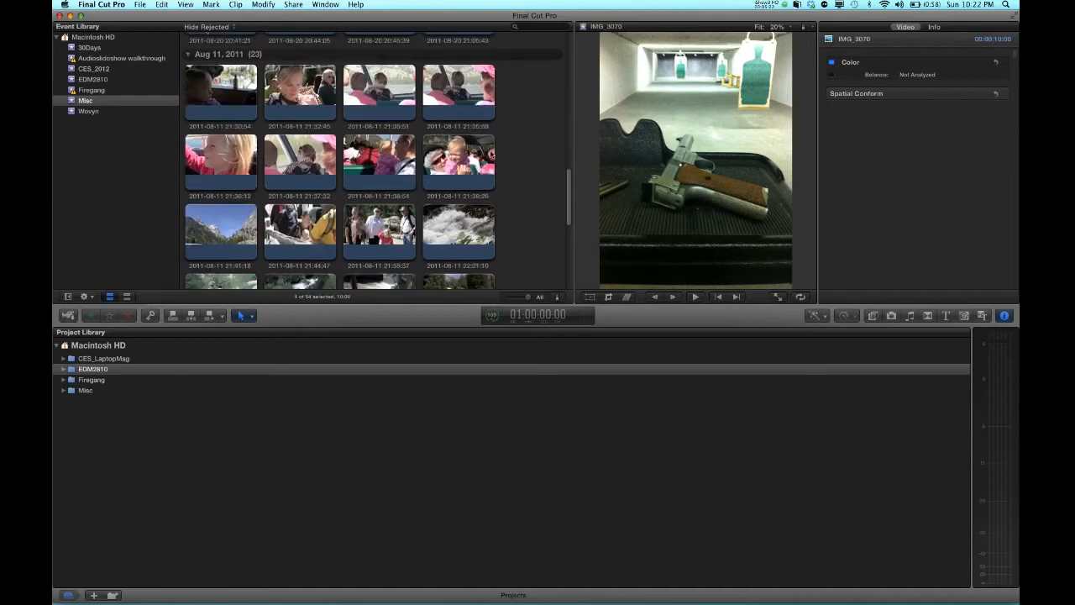
scroll(491, 153, down, 3)
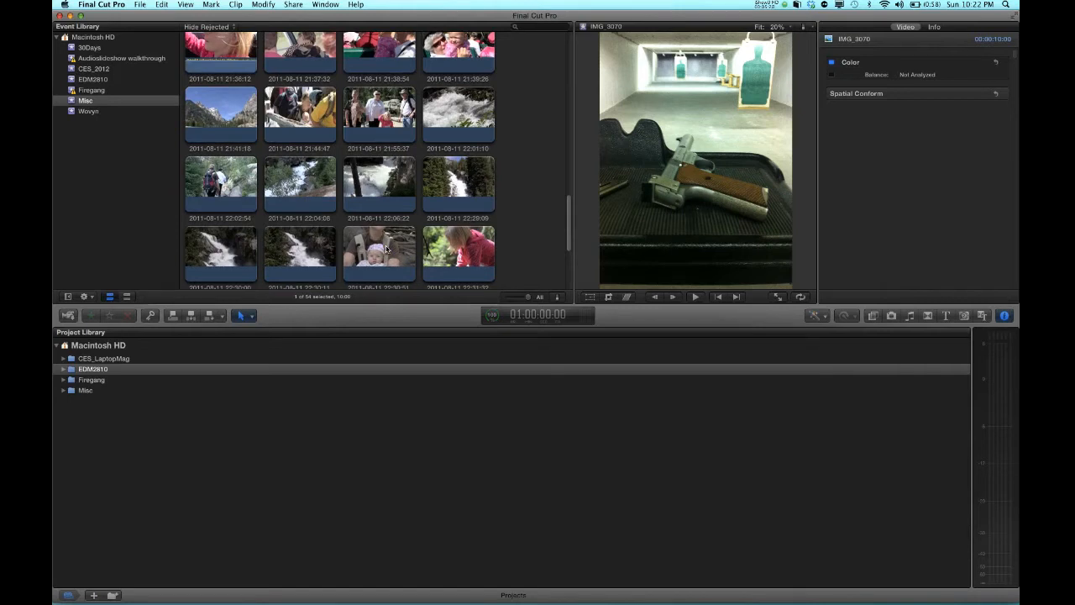
click(374, 251)
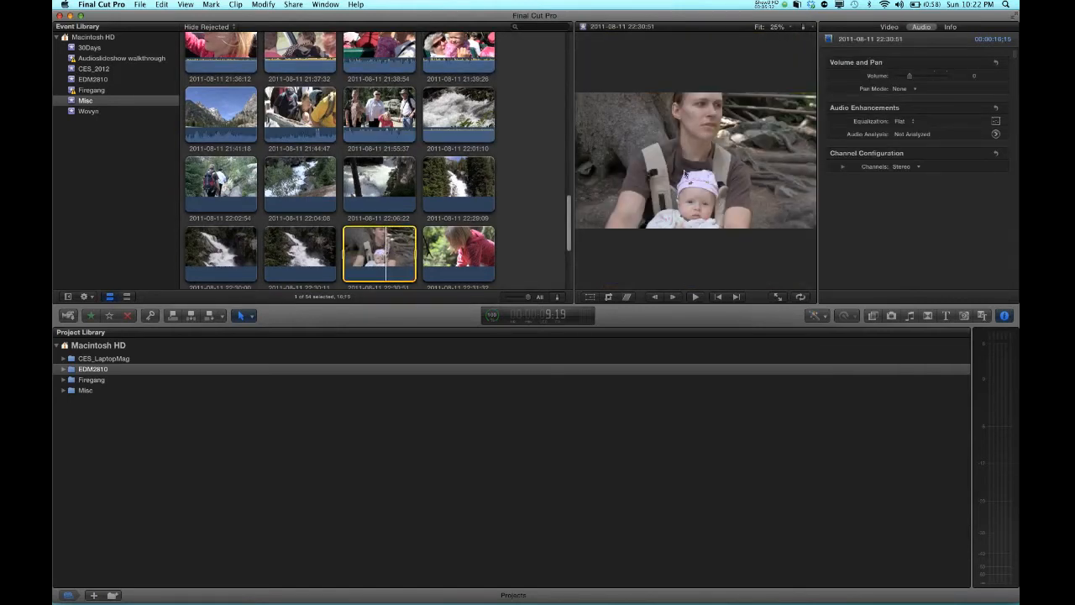
click(695, 297)
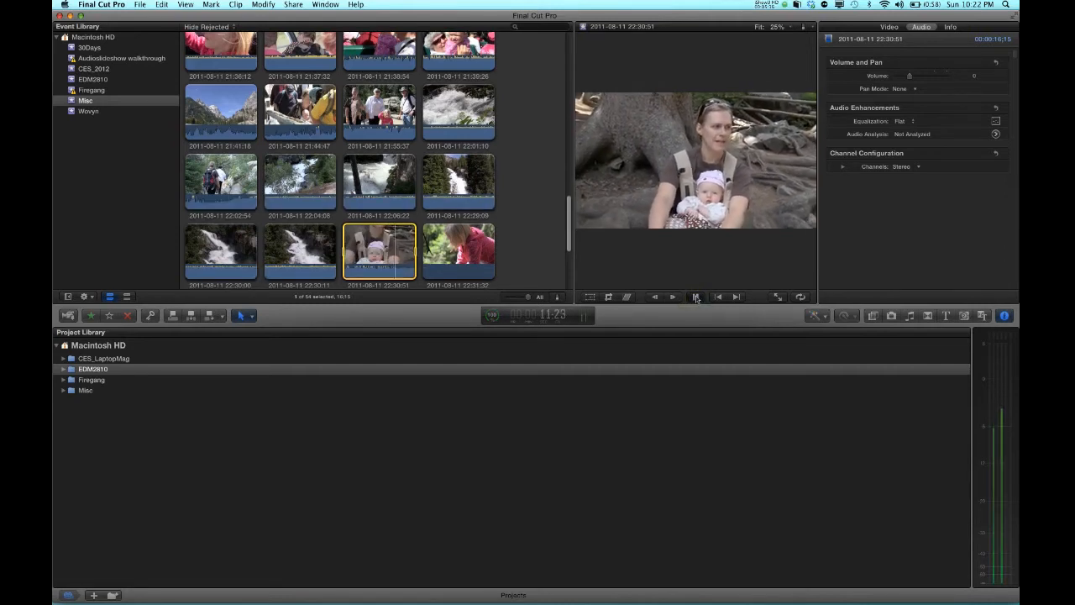
click(695, 298)
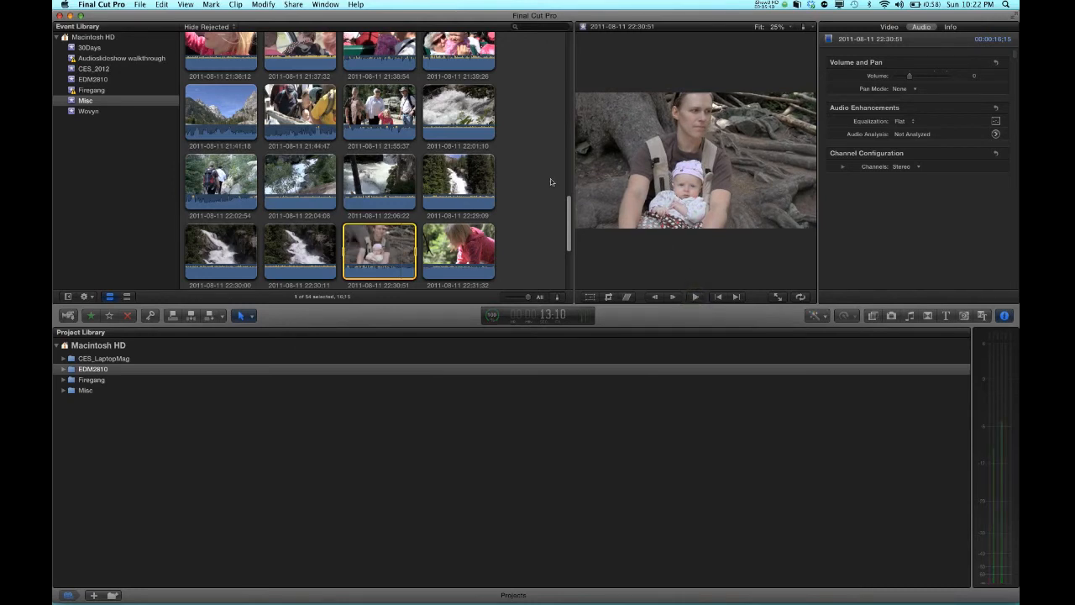
Set the thumbnail duration to 10s and switch the event browser to list view
drag(527, 299, 515, 300)
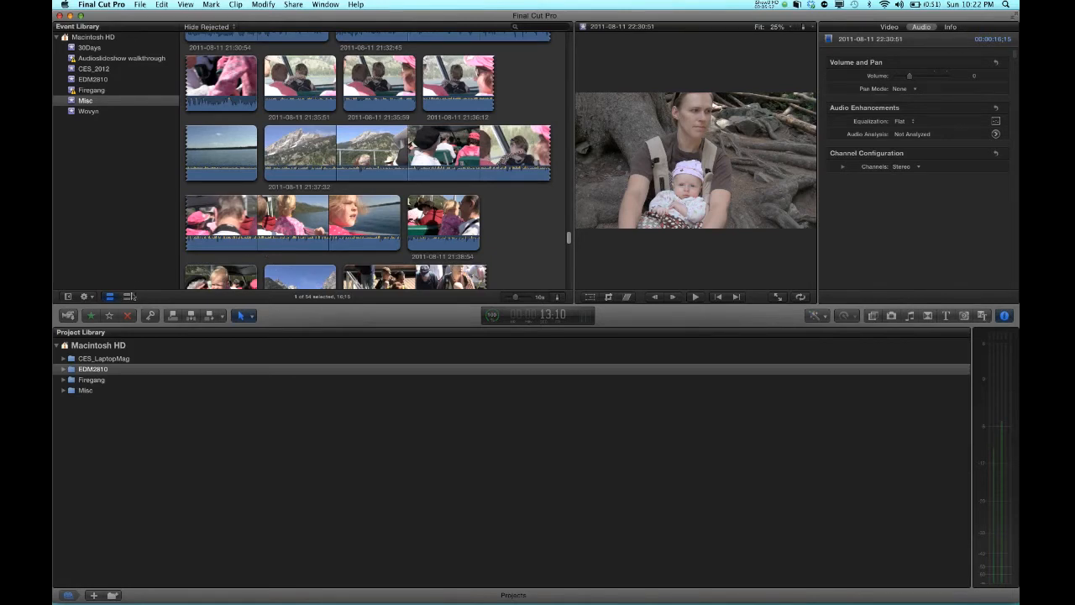
click(127, 296)
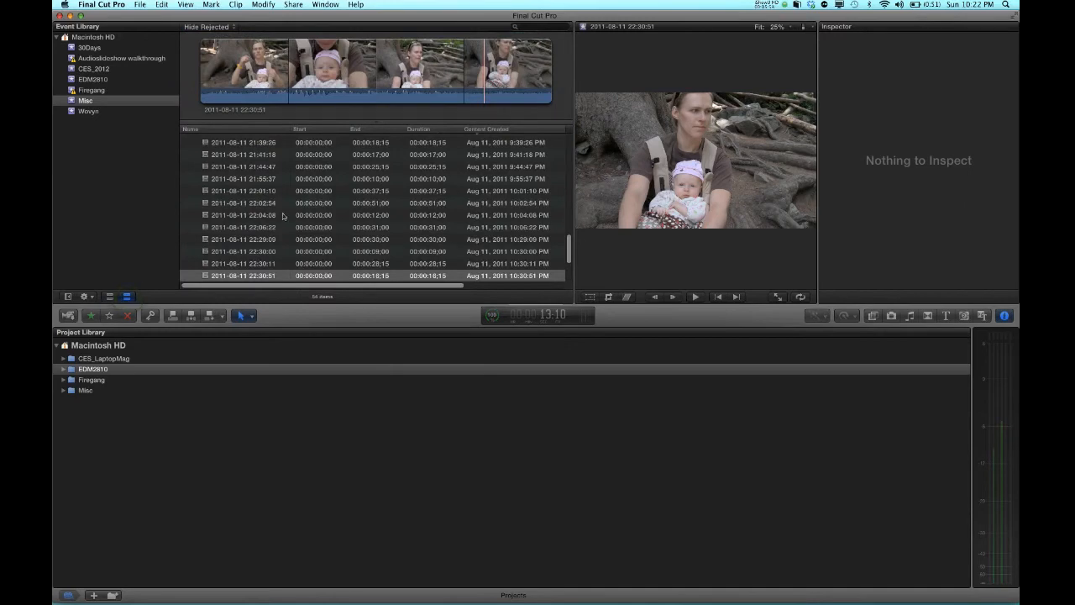
scroll(279, 209, up, 5)
scroll(279, 208, up, 10)
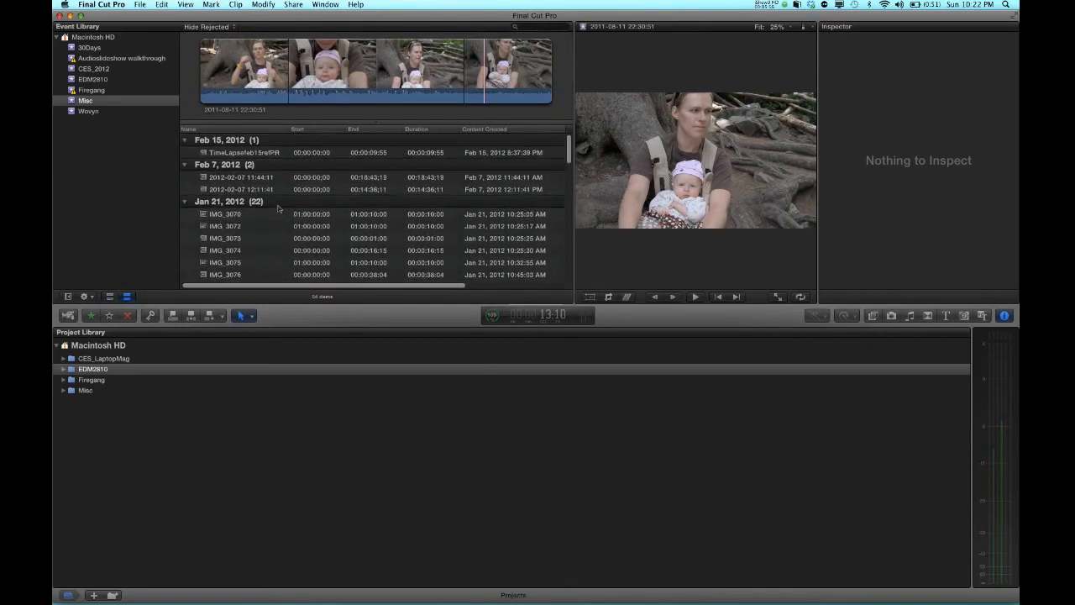
click(238, 153)
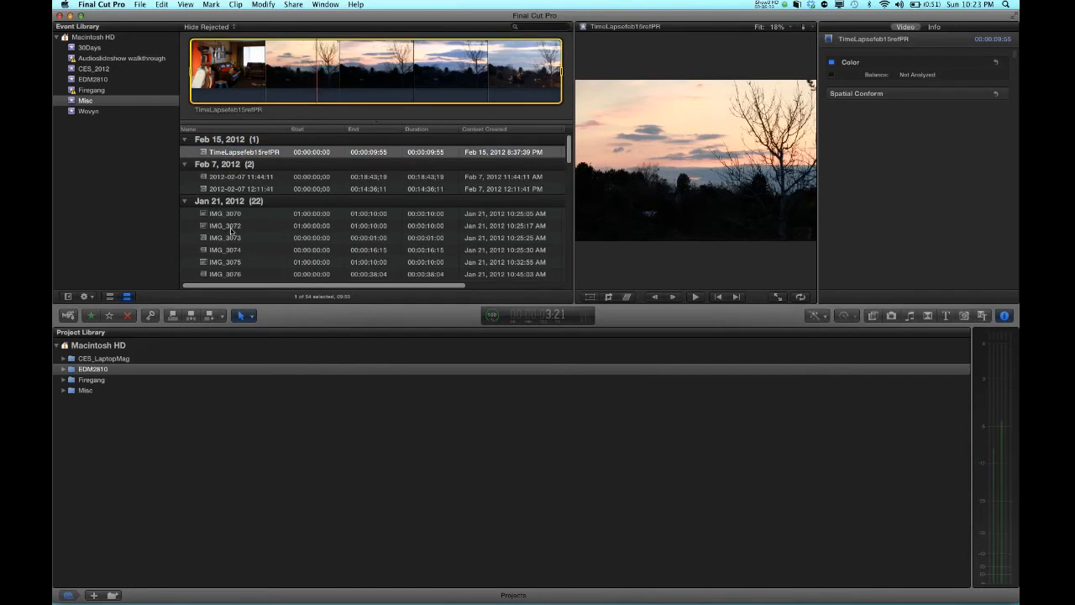
scroll(240, 210, down, 10)
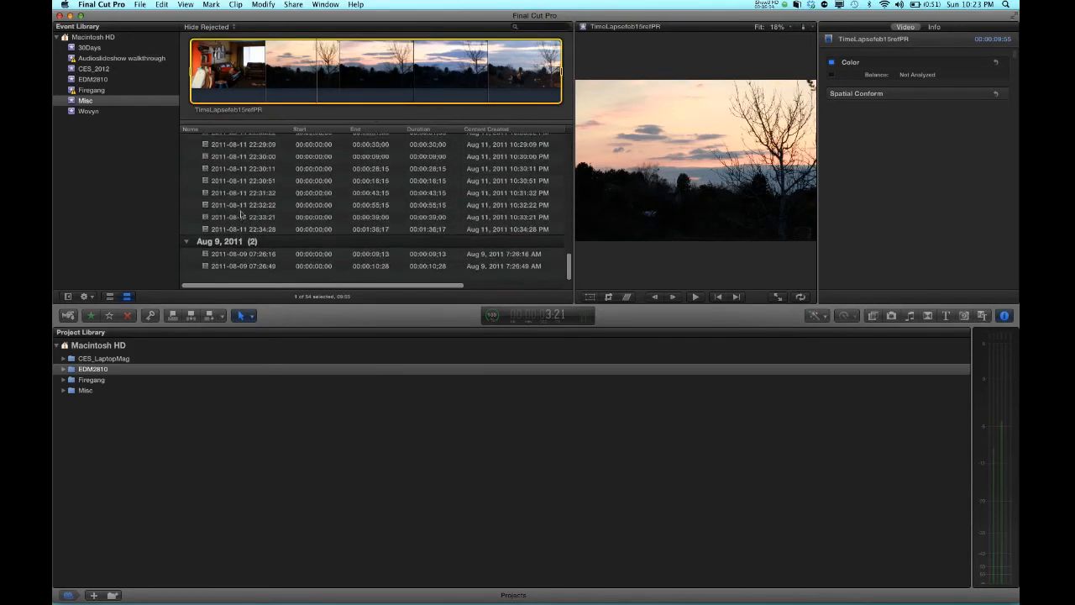
click(241, 214)
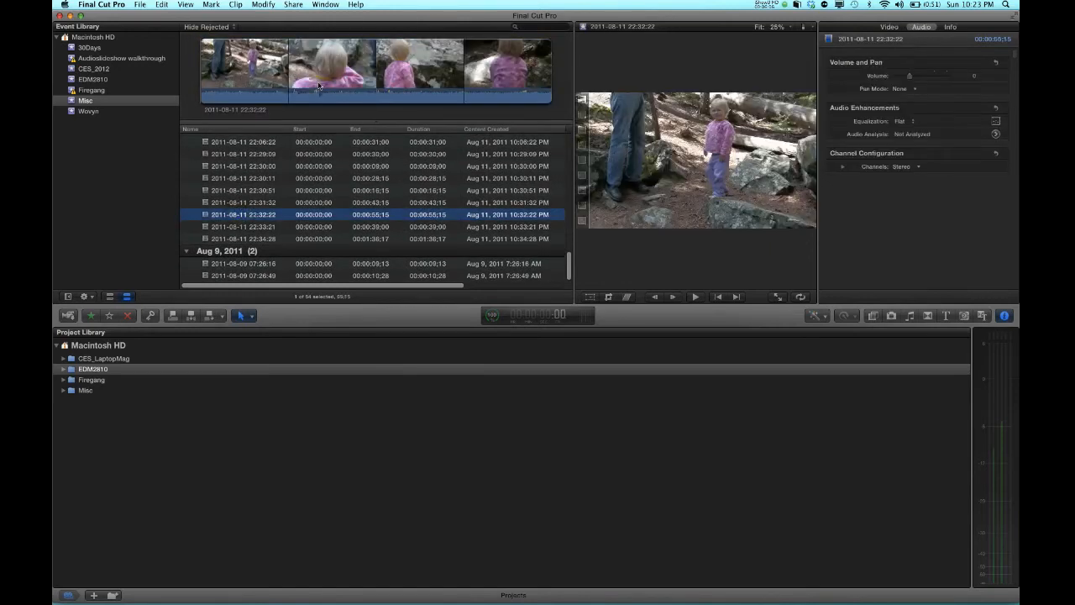
drag(318, 74, 349, 75)
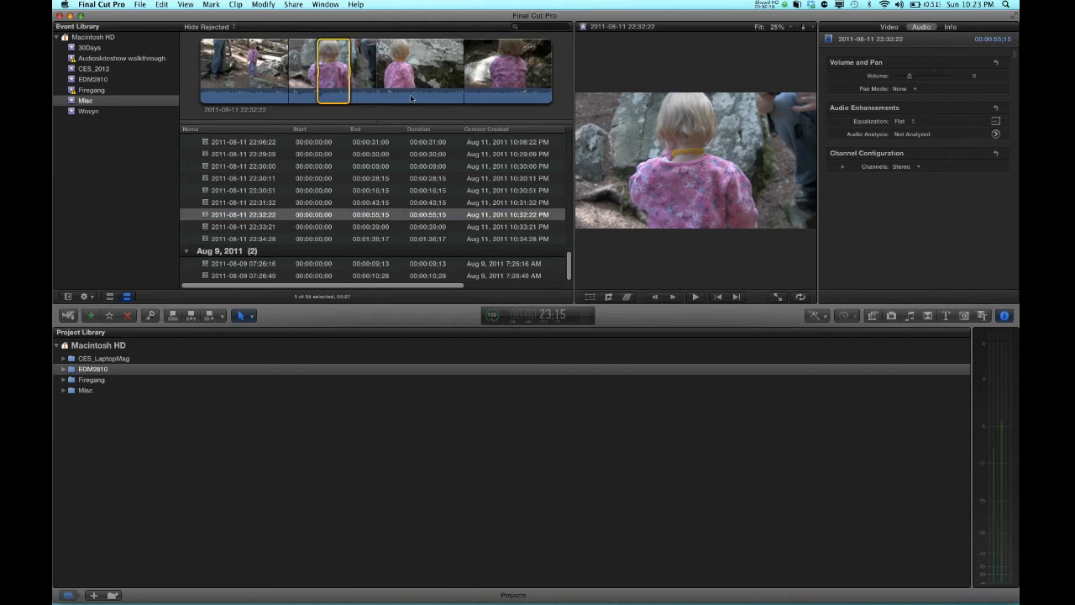
click(244, 190)
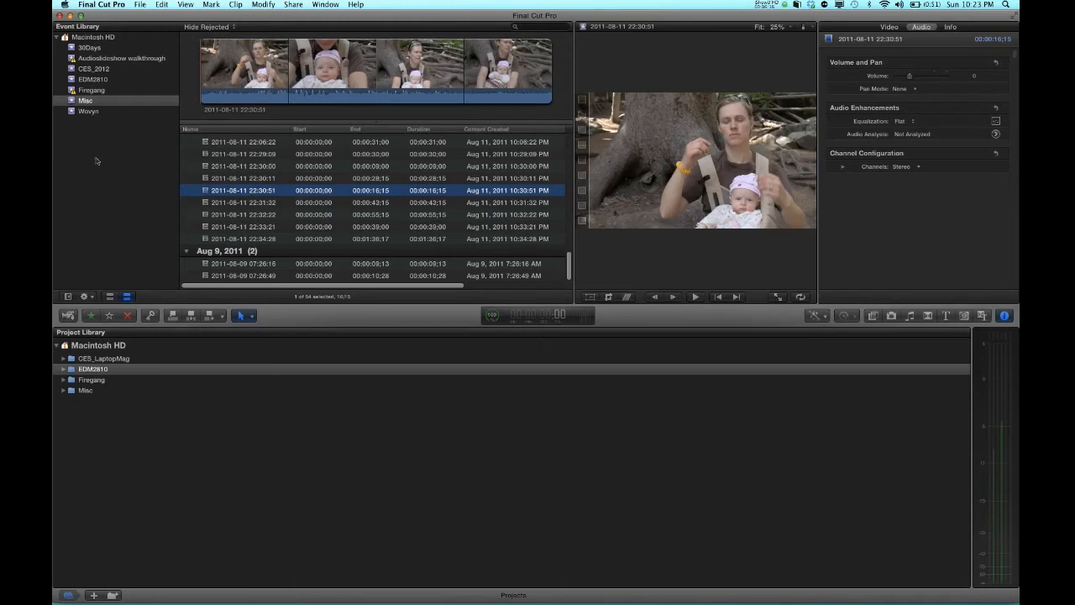
Group the Event Library's events by year and month
click(89, 297)
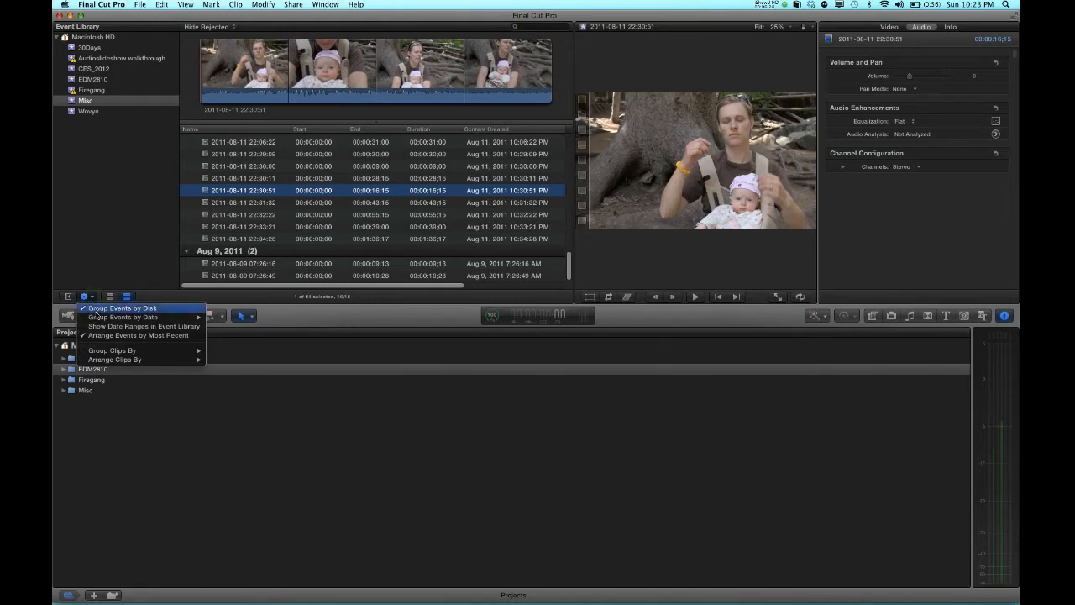
mouse_move(100, 320)
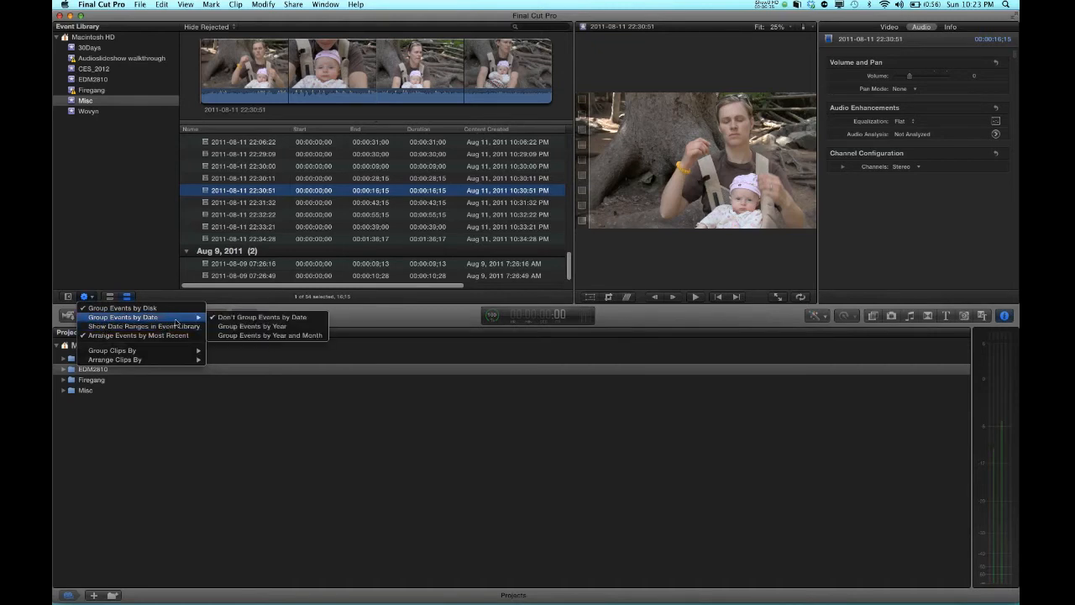
mouse_move(200, 319)
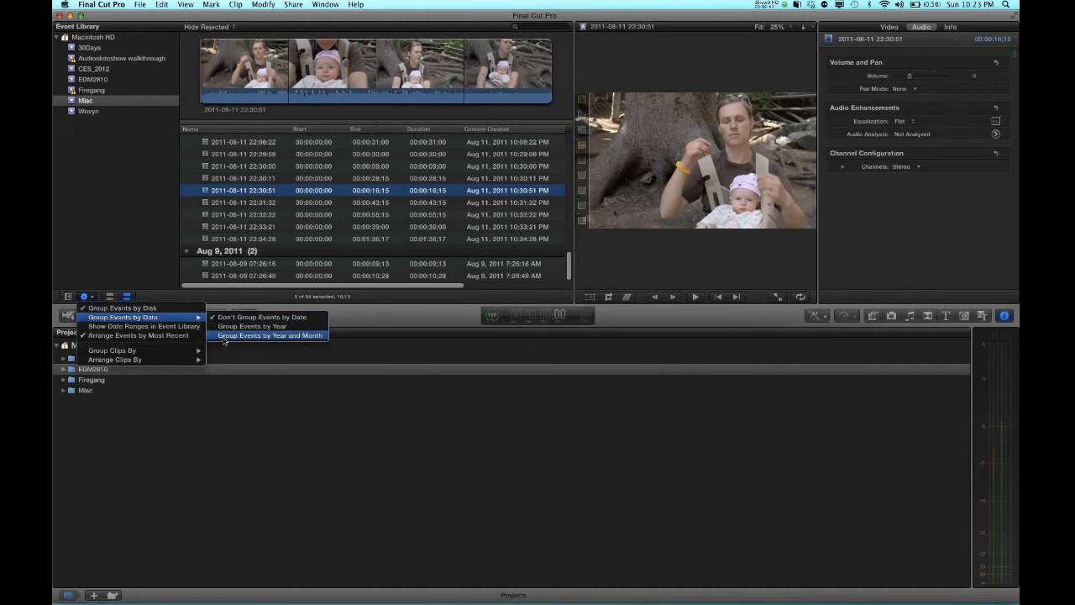
click(224, 335)
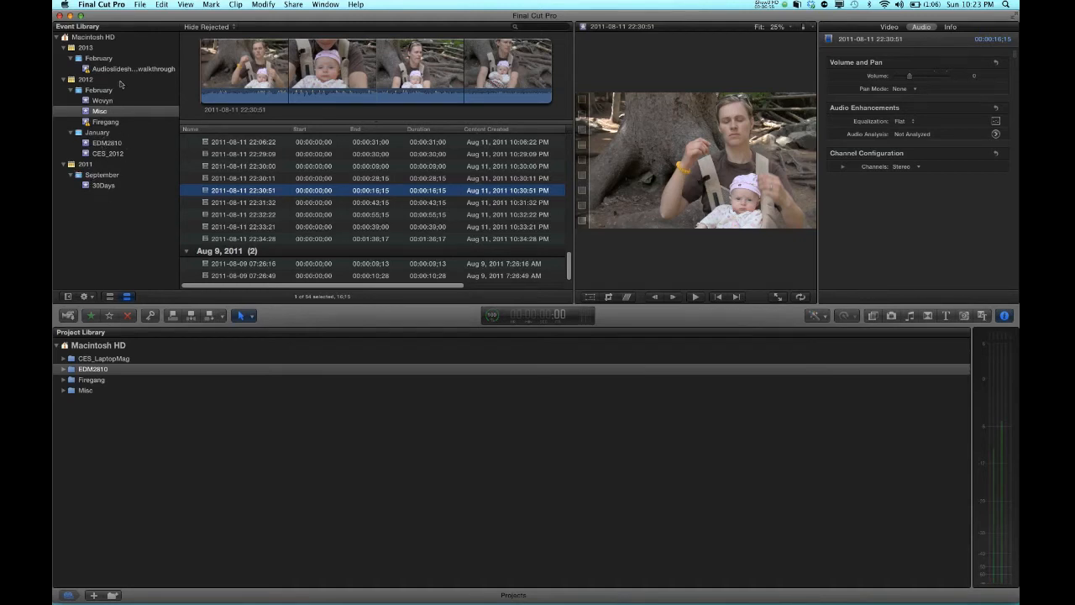
Turn off grouping events by date in the Event Library
click(93, 297)
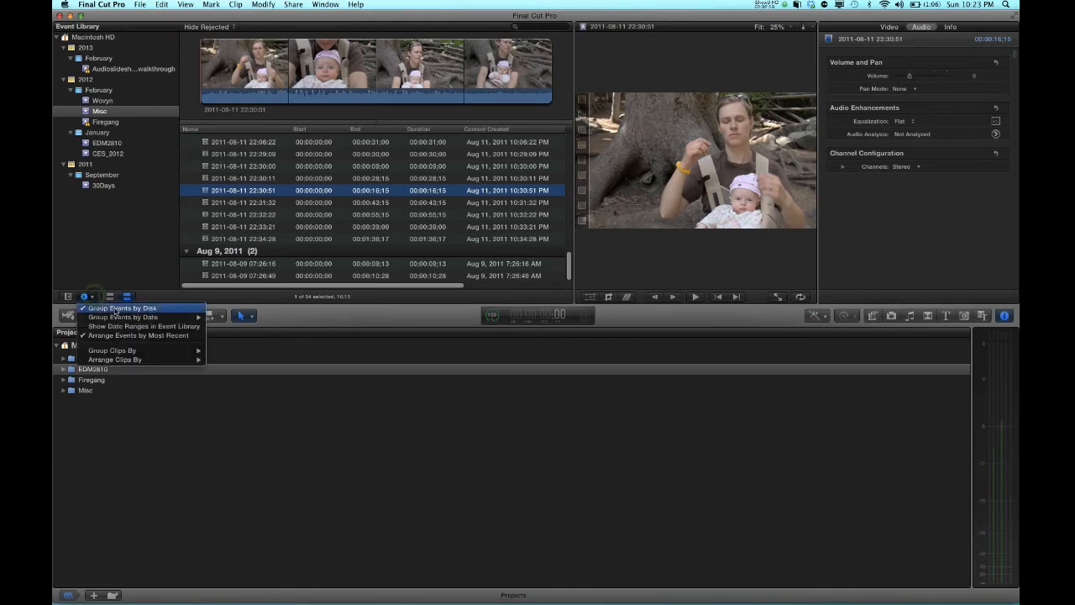
mouse_move(139, 319)
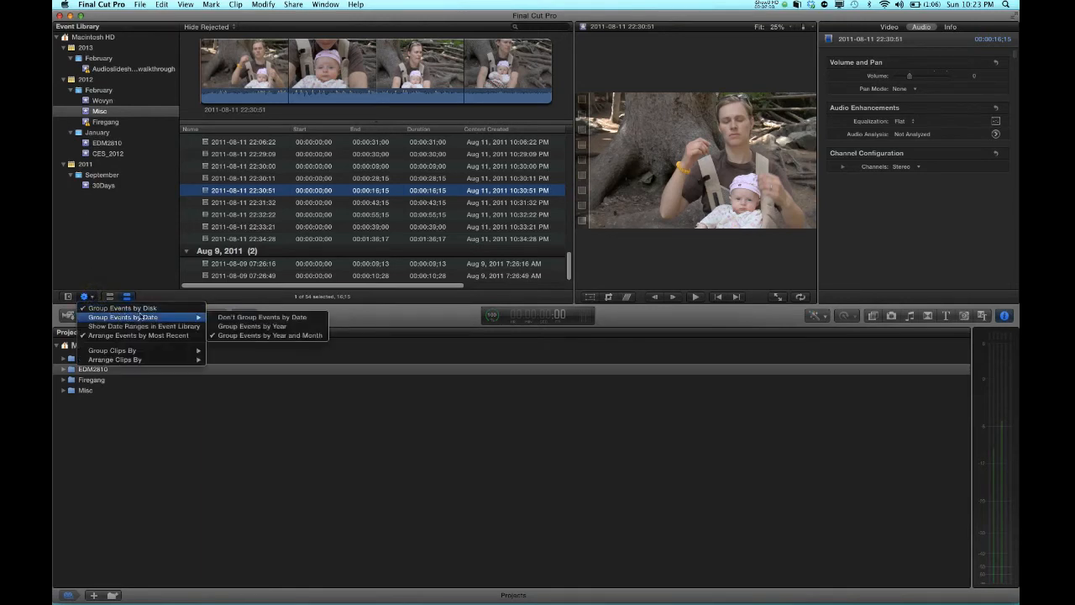
click(215, 317)
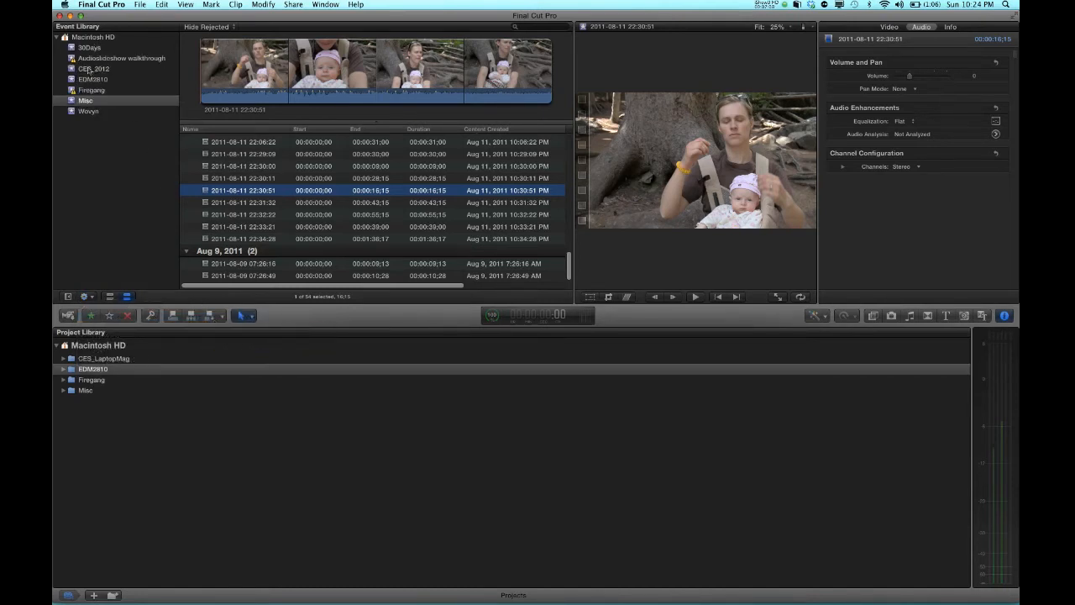
Turn off grouping events by disk, then turn it back on
click(88, 296)
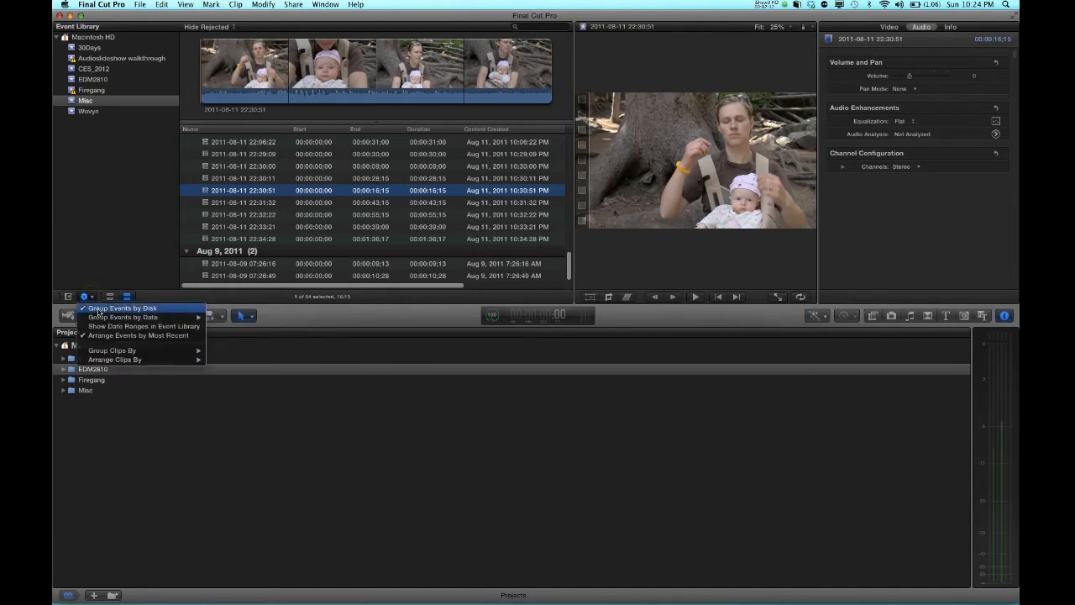
click(99, 309)
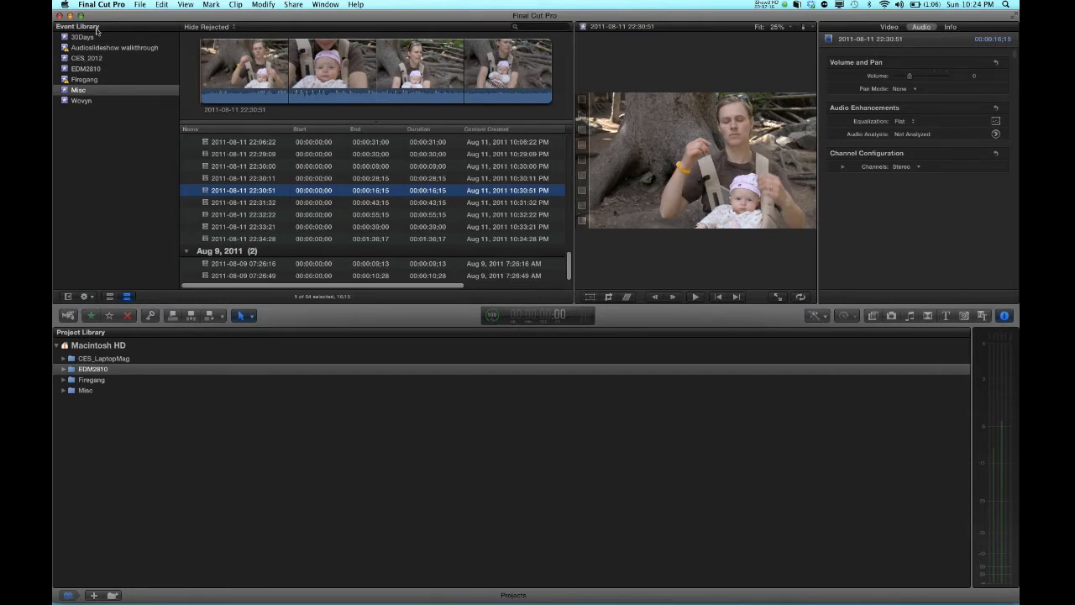
click(87, 296)
click(96, 309)
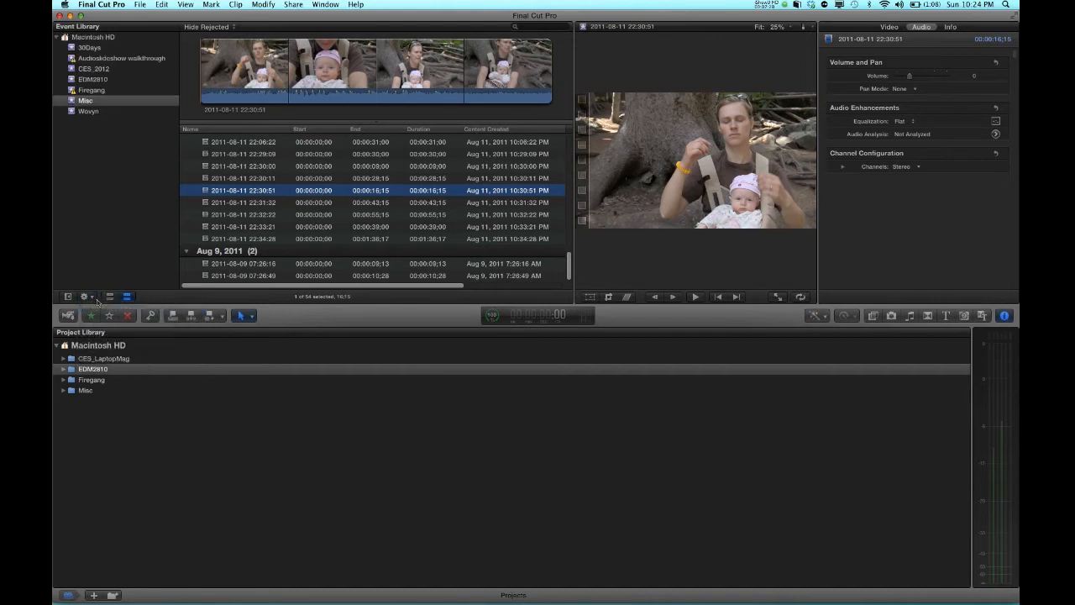
Collapse and expand the Macintosh HD disk, then reopen the Misc event's clip list
click(58, 39)
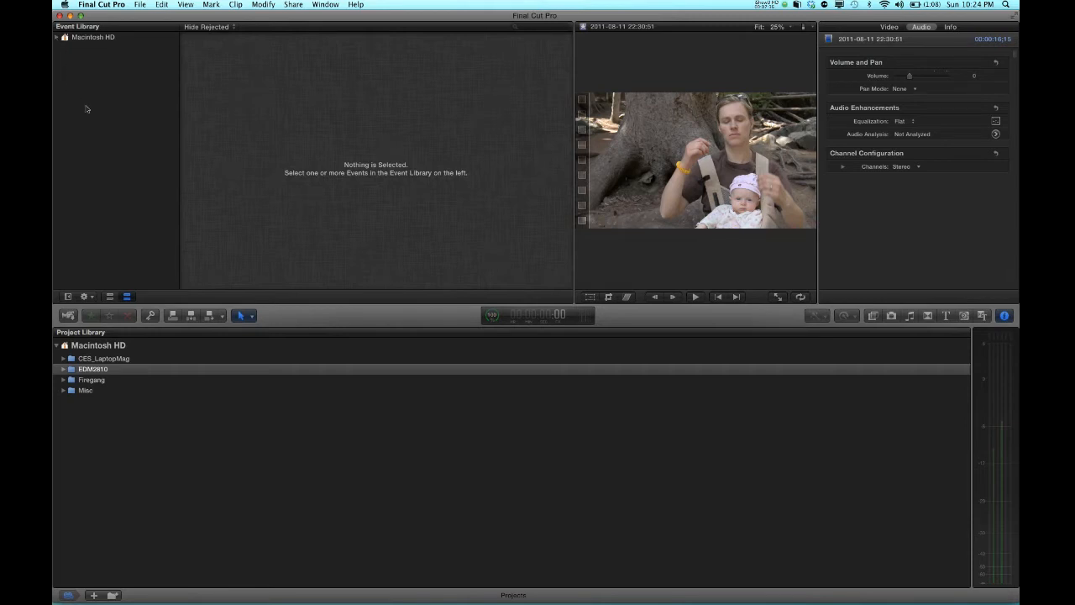
click(57, 38)
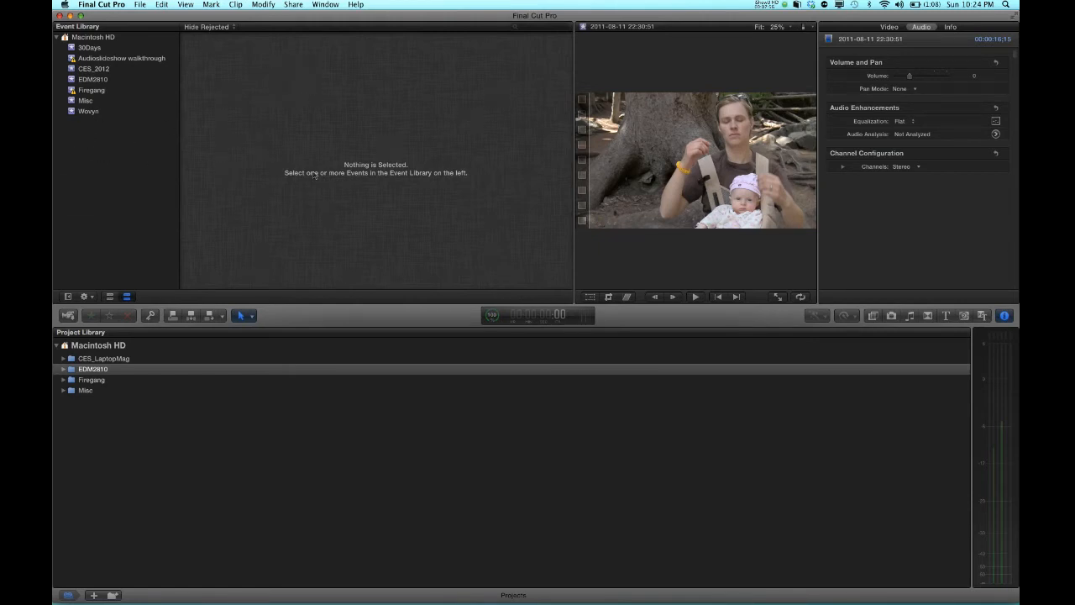
click(88, 101)
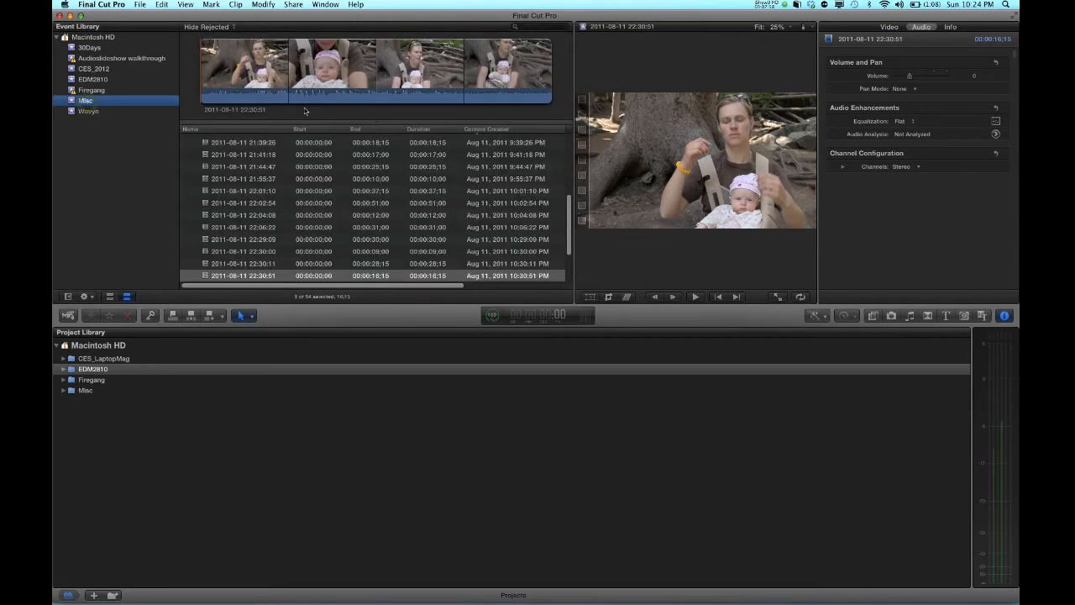
scroll(318, 222, up, 5)
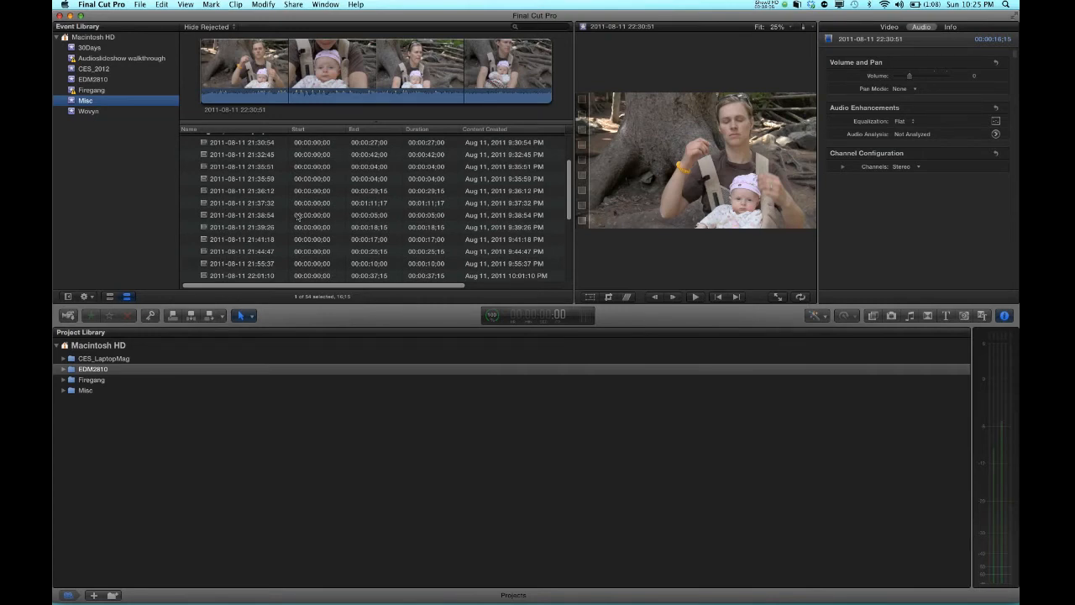
Narrow the event browser so the viewer gets wider
scroll(297, 217, up, 5)
scroll(297, 216, down, 10)
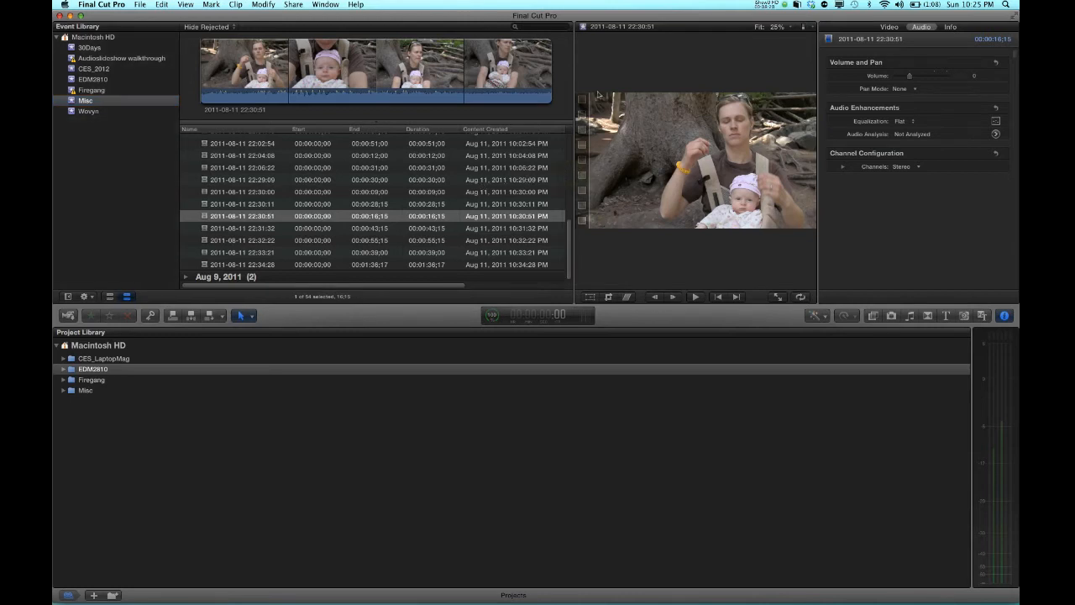
click(572, 99)
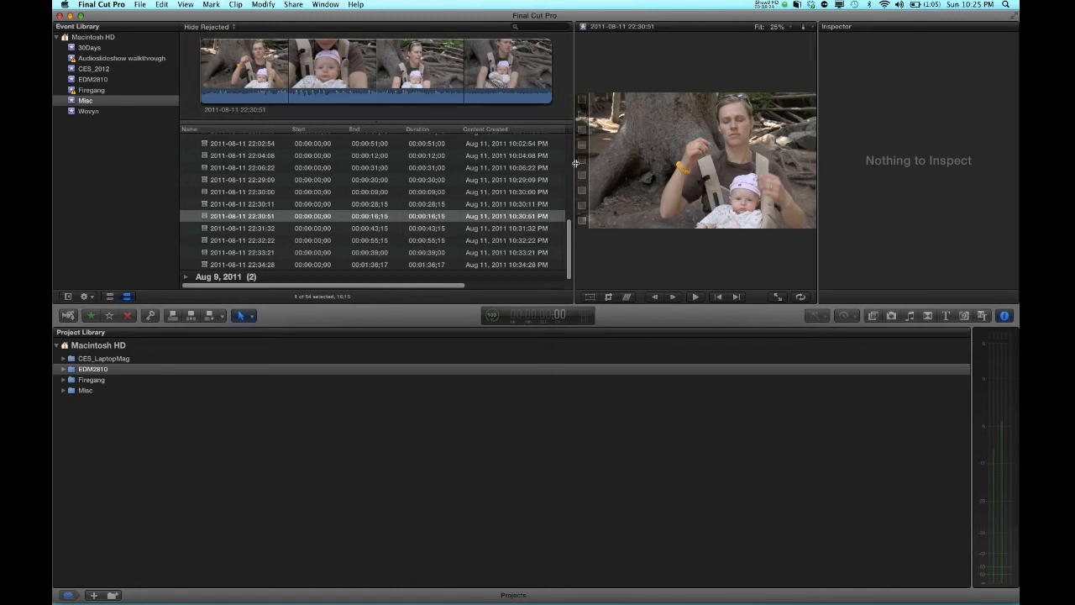
drag(572, 164, 386, 168)
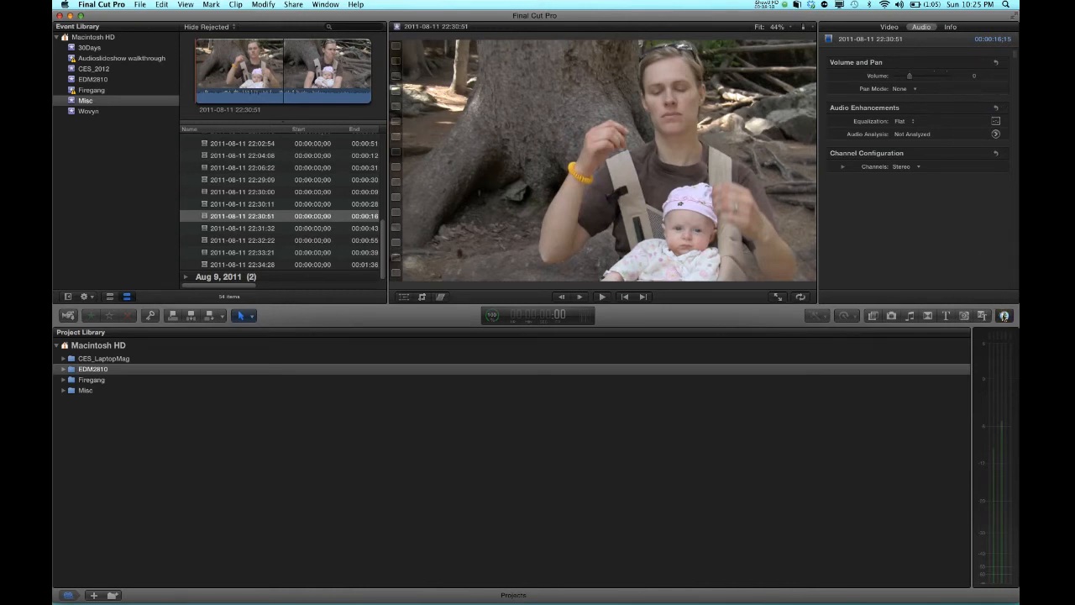
Hide and show the Inspector twice
click(1005, 316)
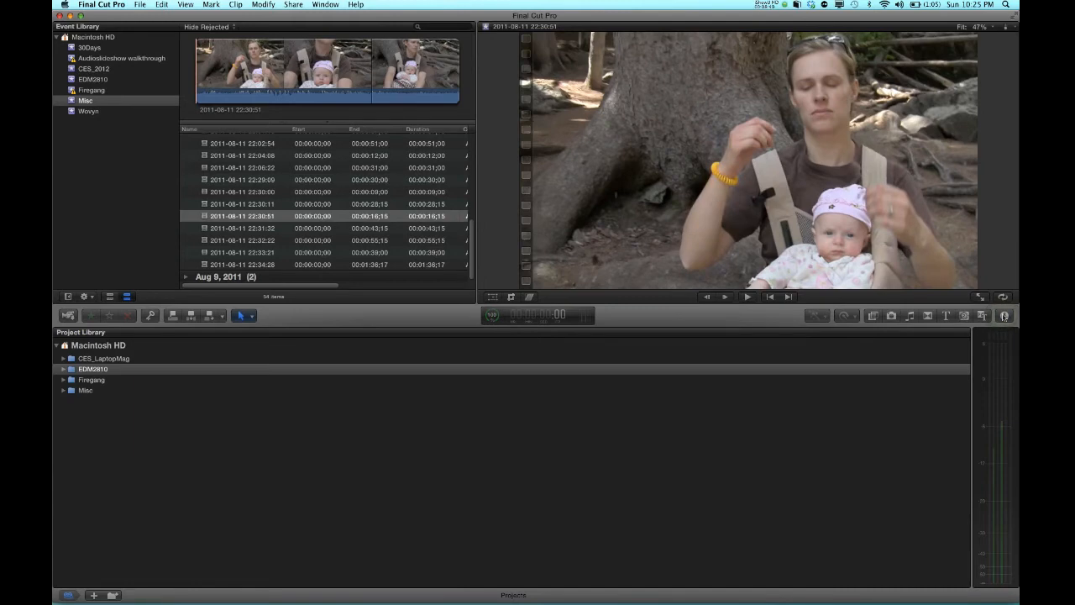
click(1004, 316)
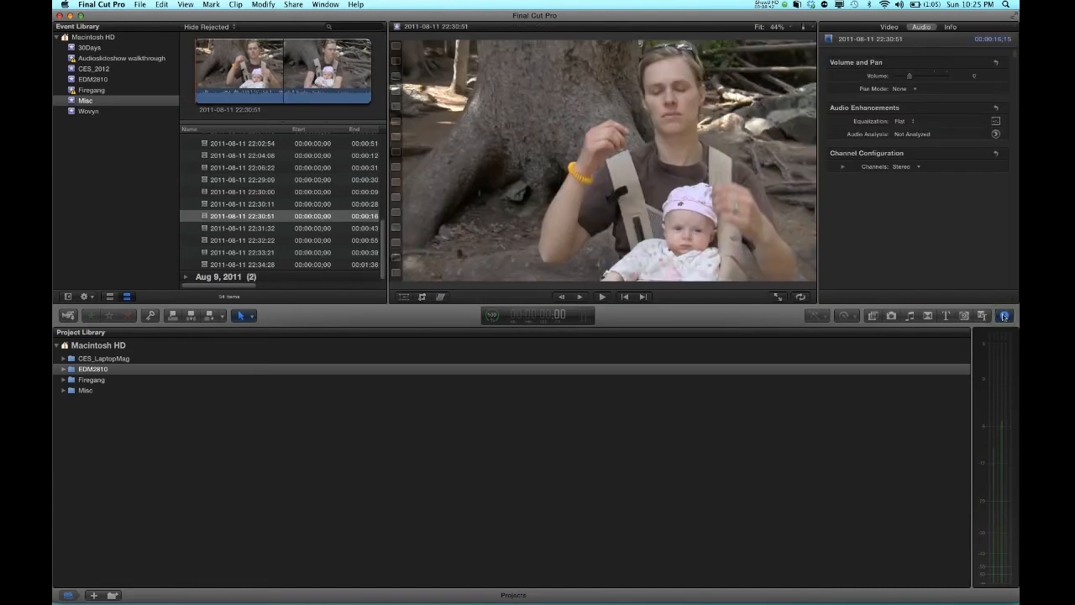
click(1004, 315)
click(1004, 316)
Select the TimeLapsefeb15refPR clip and view its Info and Video details in the Inspector
click(224, 203)
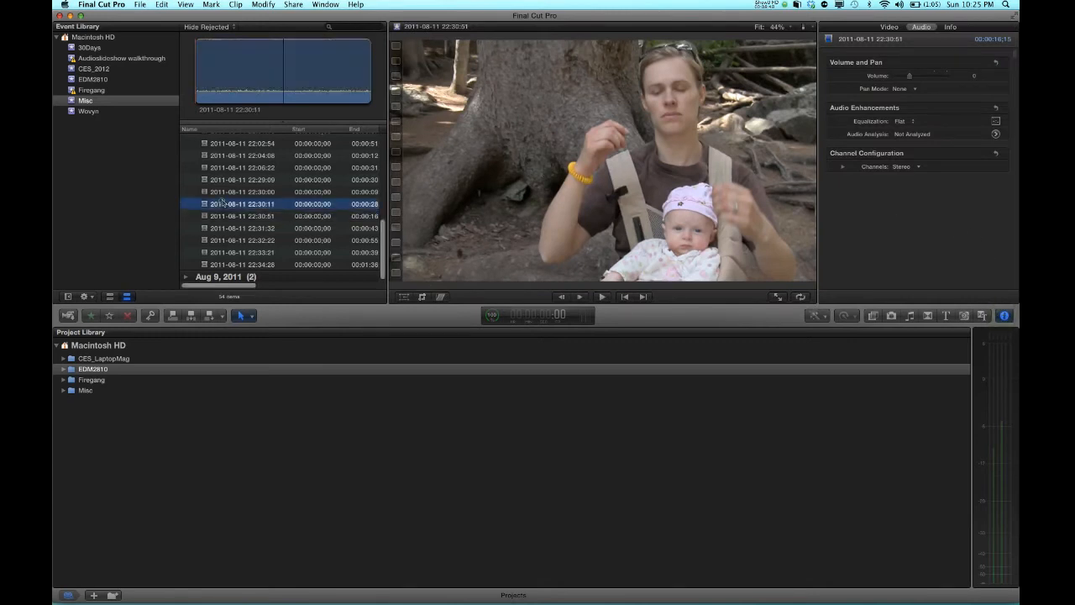
click(225, 180)
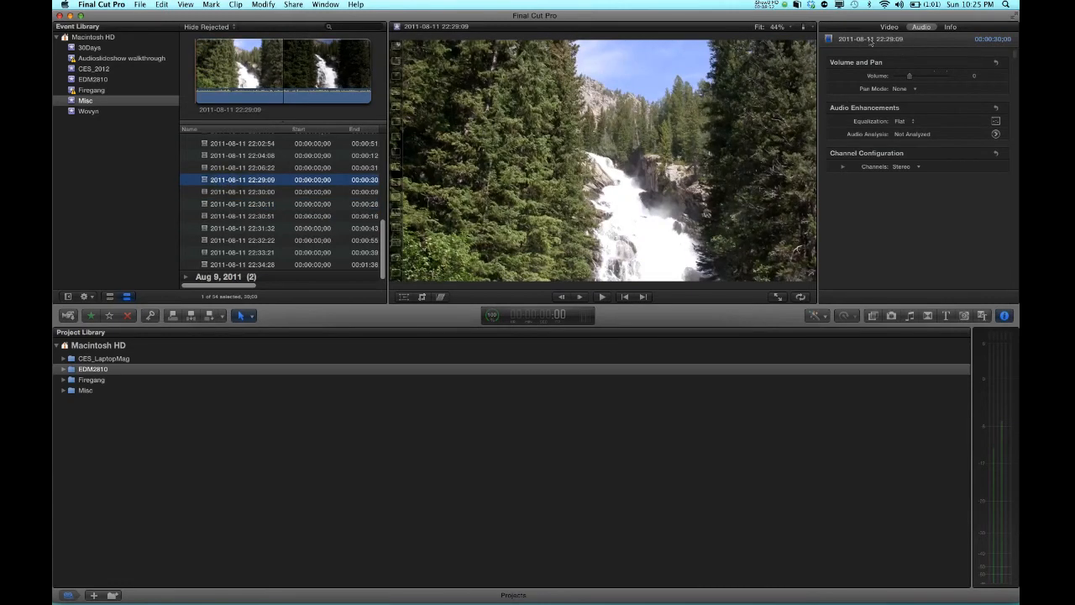
scroll(235, 193, up, 10)
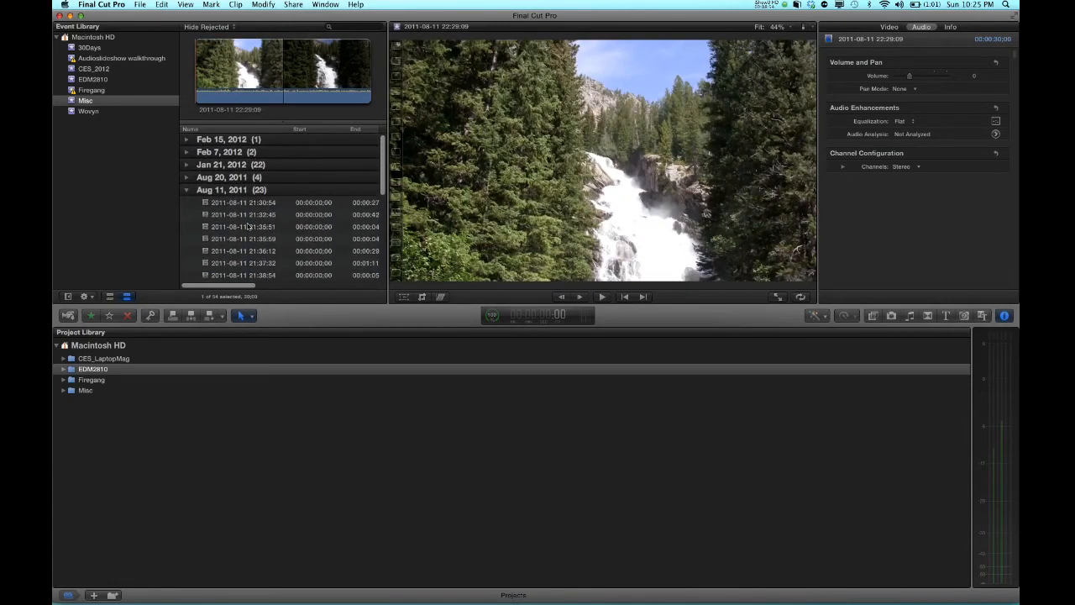
scroll(249, 225, down, 10)
scroll(248, 225, up, 10)
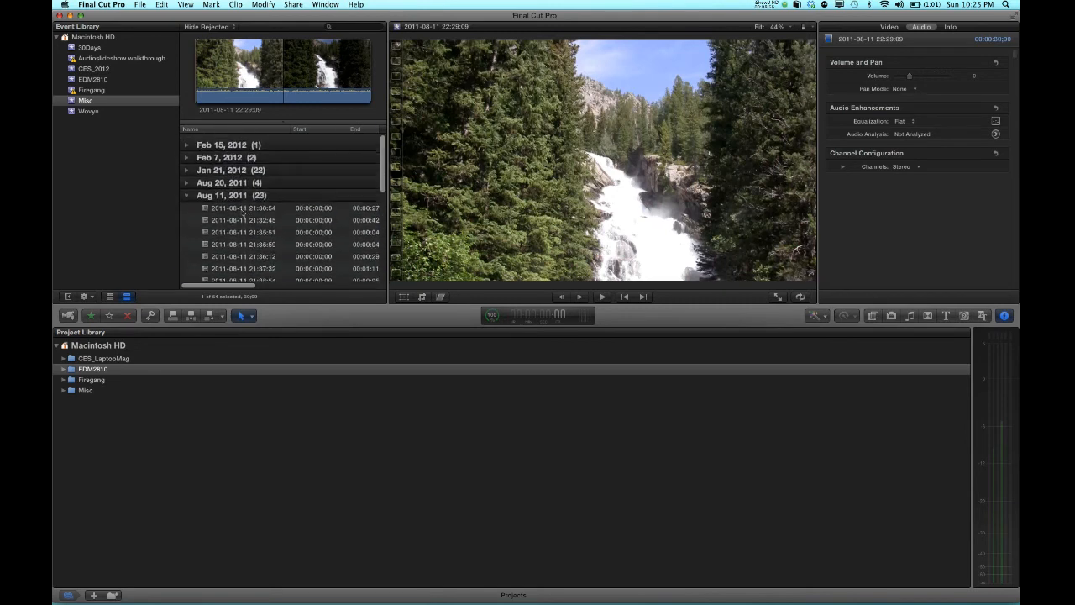
click(215, 153)
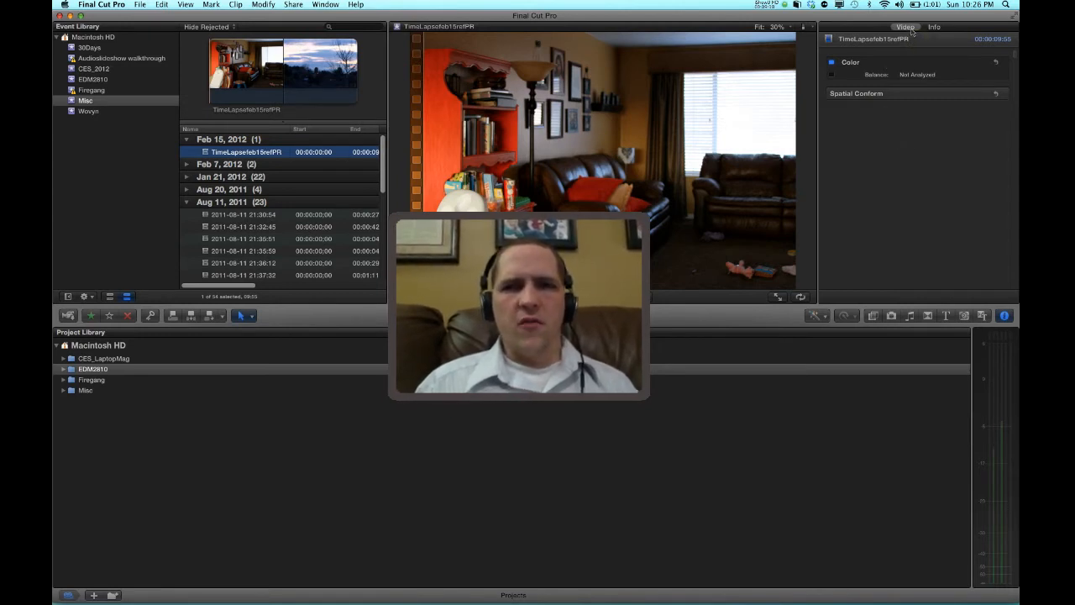
click(934, 28)
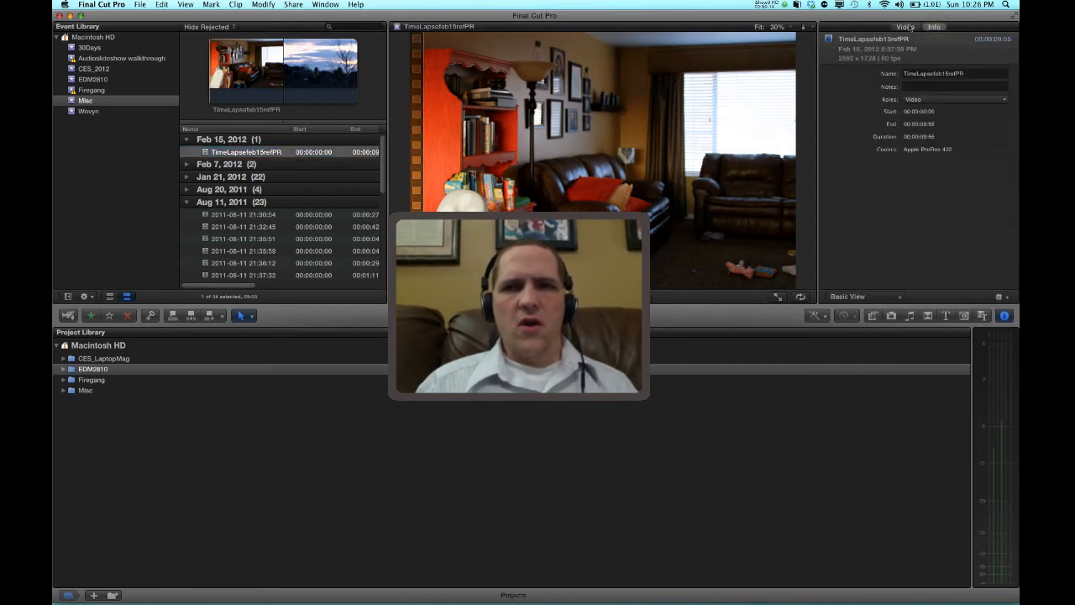
click(909, 28)
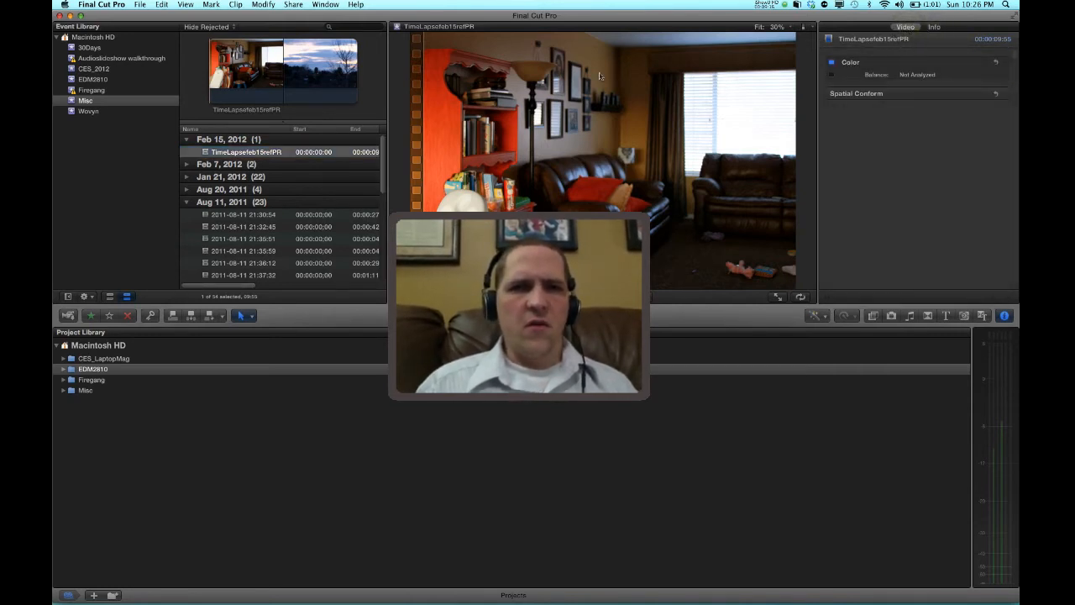
click(220, 227)
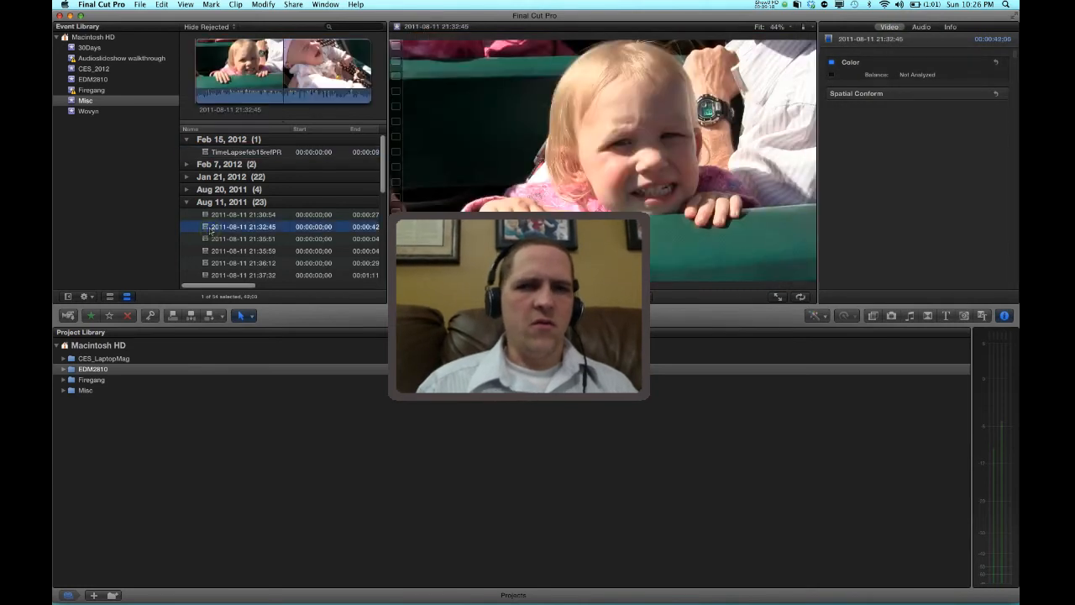
click(919, 27)
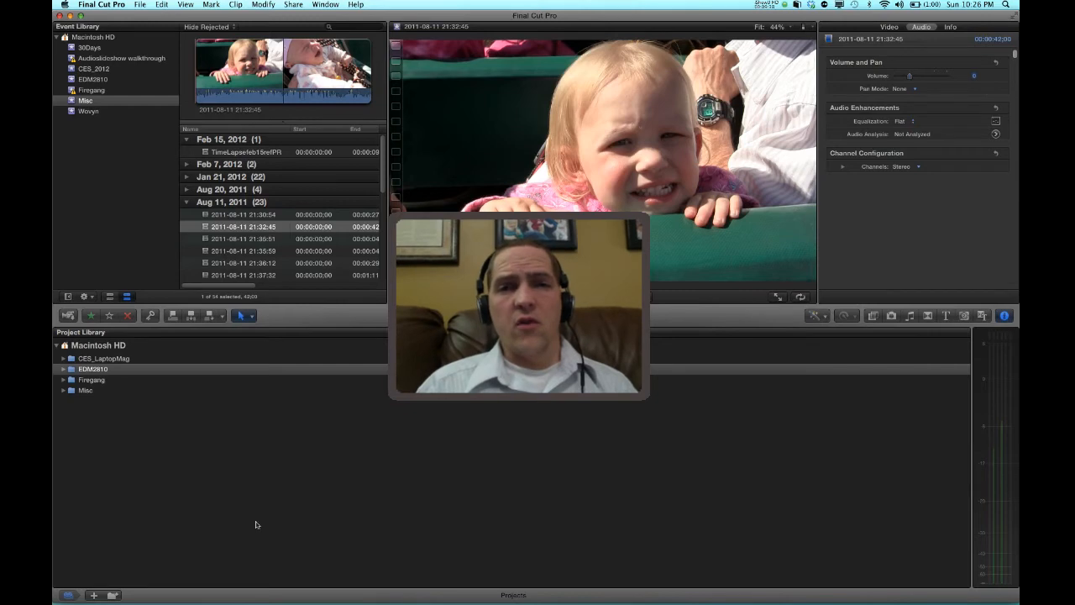
click(1011, 319)
click(1011, 319)
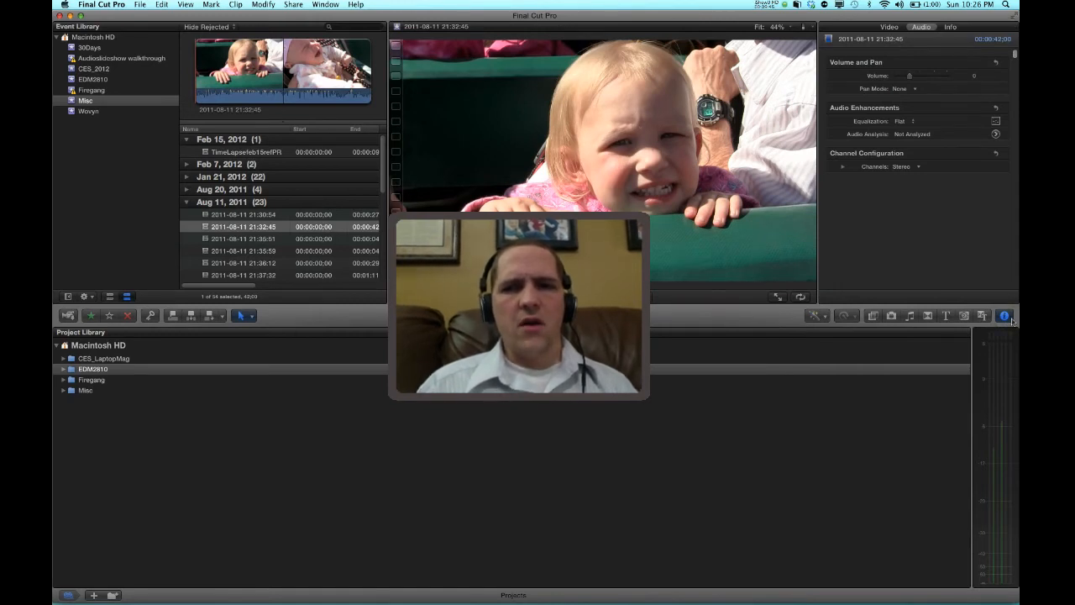
click(1011, 319)
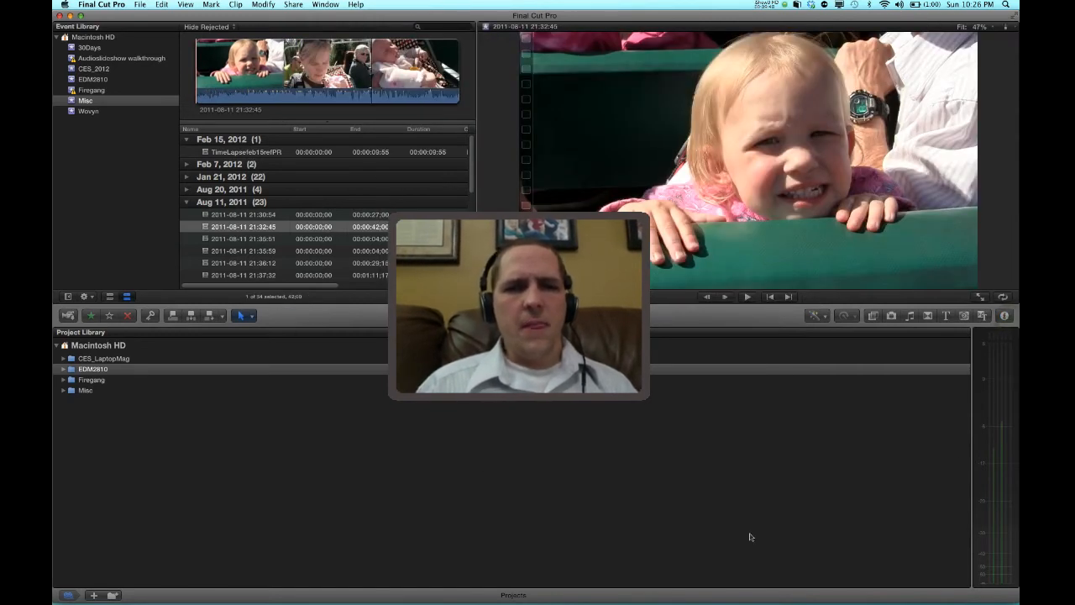
Hide the Event Library and expand the EDM2810 folder in the Project Library
click(68, 296)
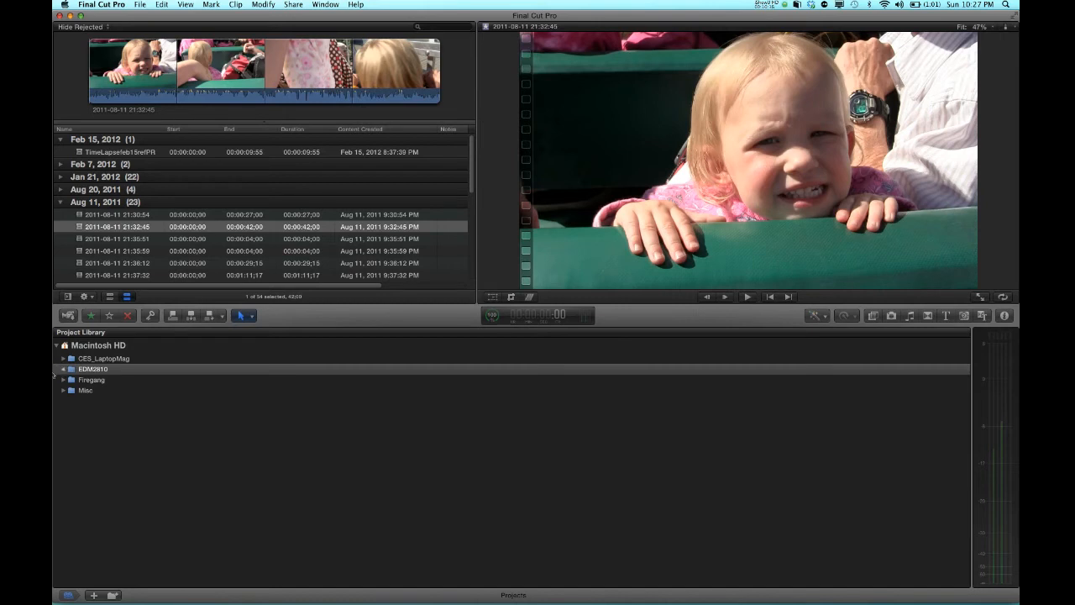
click(55, 369)
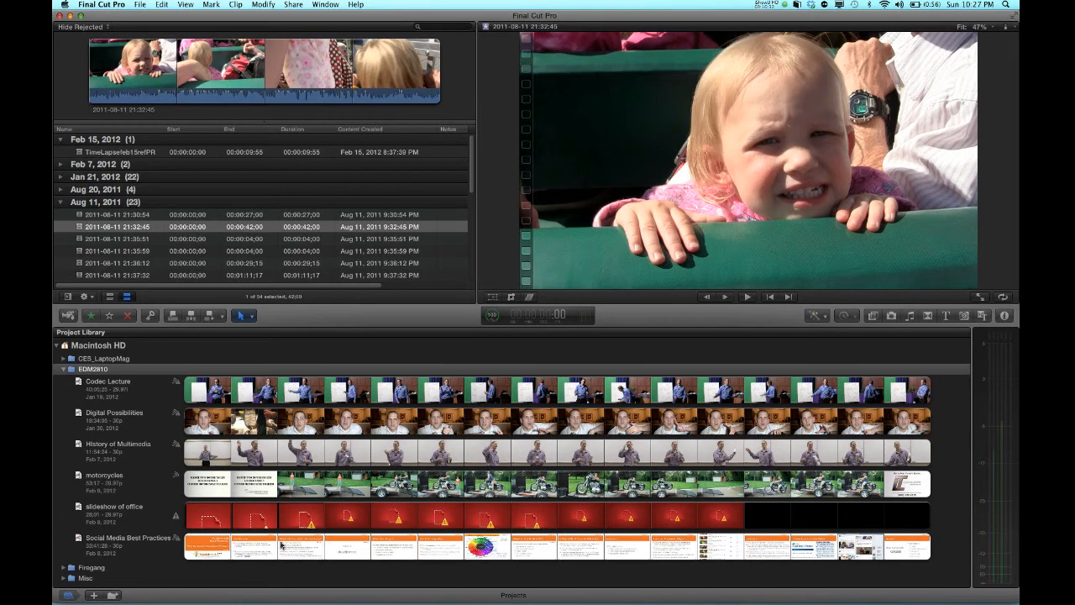
Open the History of Multimedia project in the timeline and zoom the timeline in and out
click(305, 459)
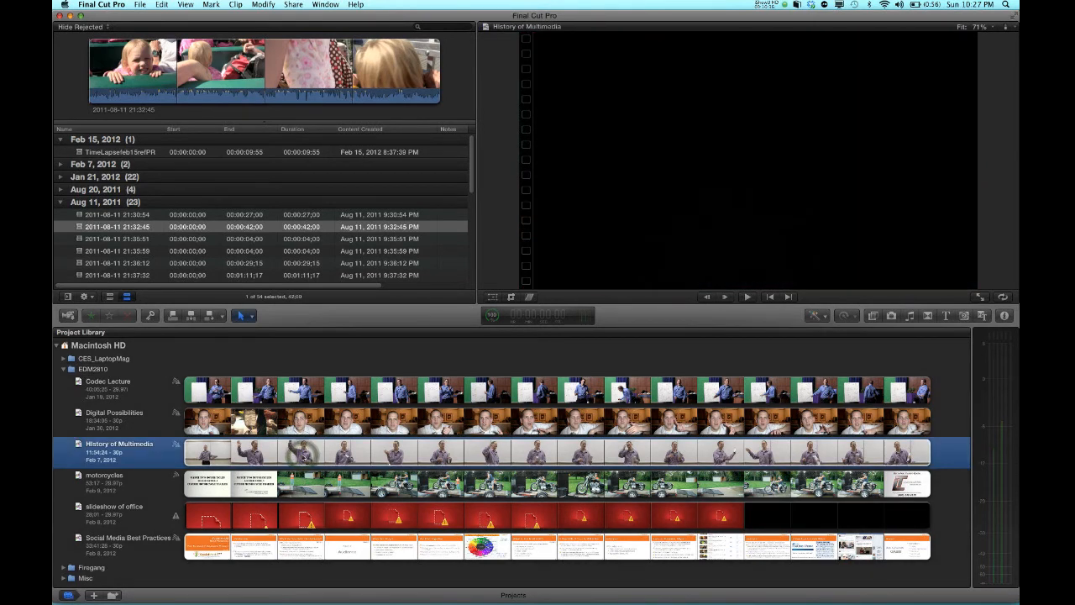
double_click(302, 458)
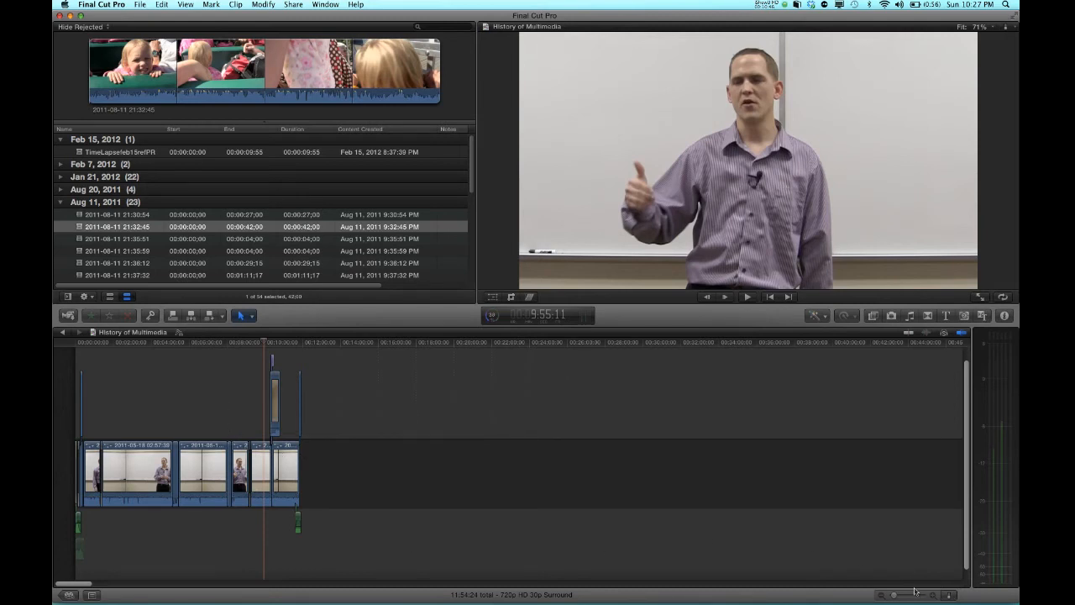
drag(892, 595, 911, 594)
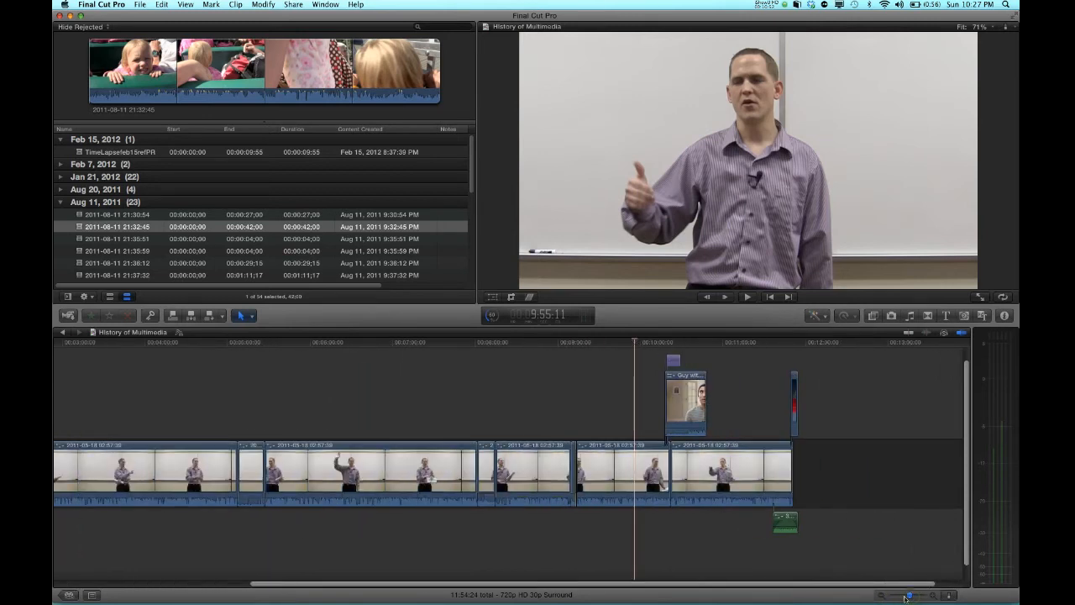
drag(908, 596, 905, 597)
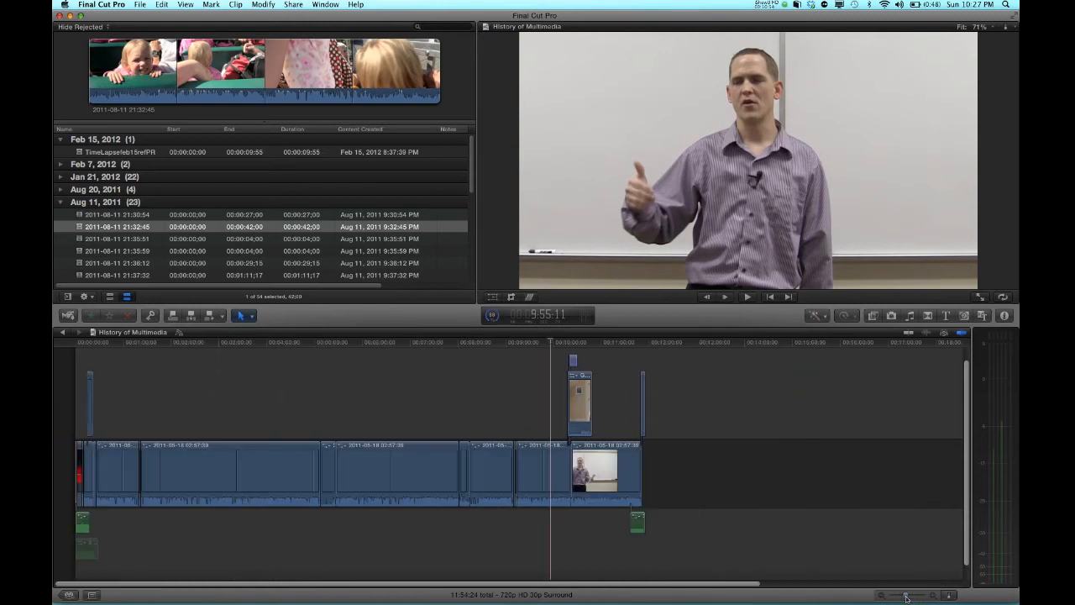
key(super+minus)
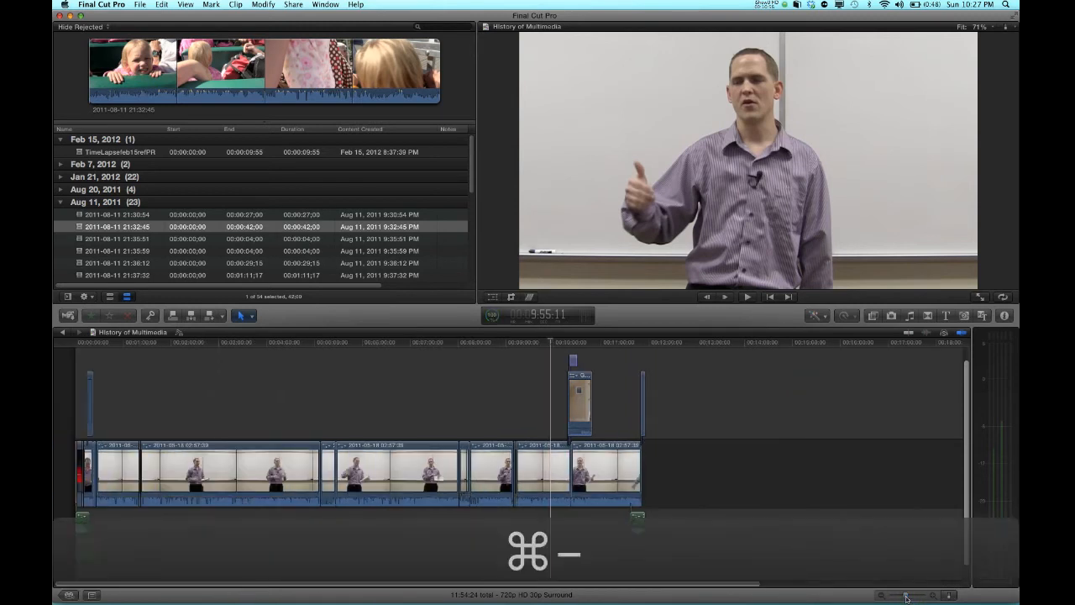
key(super+equal)
key(super+equal)
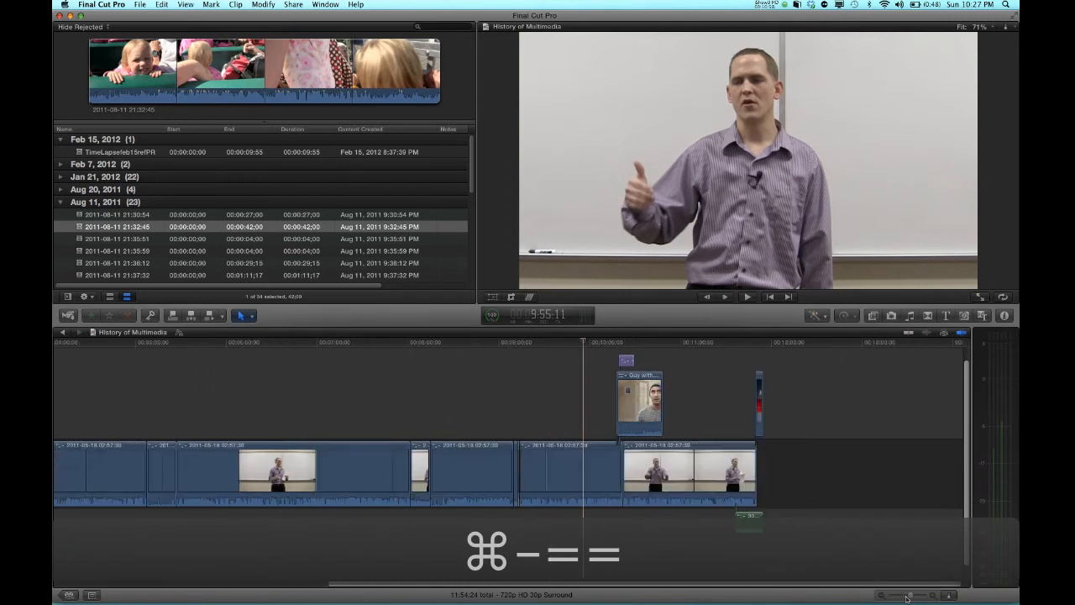
key(super+minus)
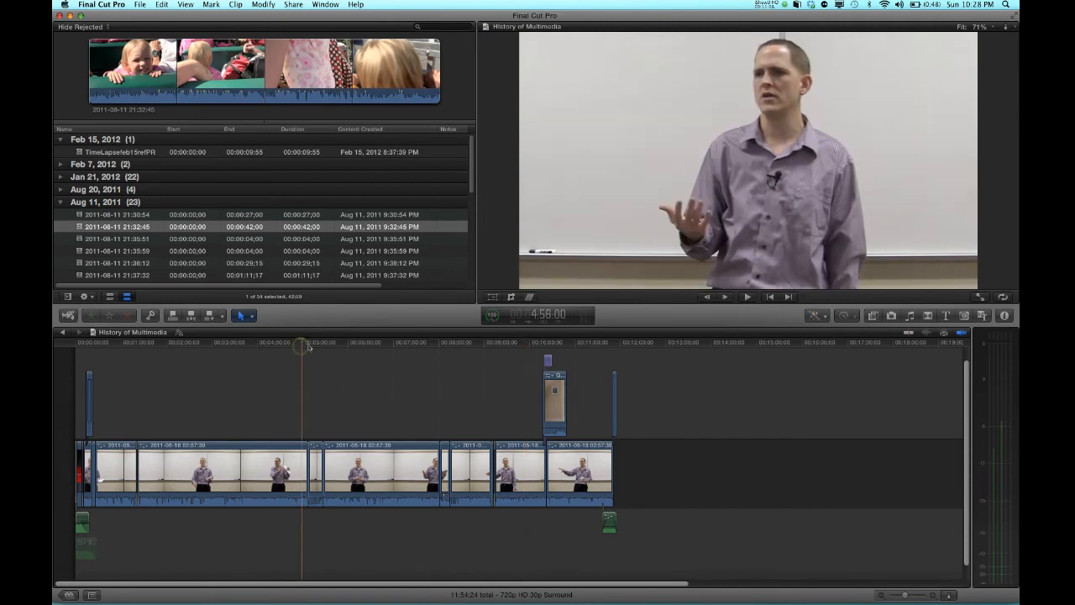
Move the playhead through the History of Multimedia timeline, then play and pause it
click(339, 373)
click(429, 384)
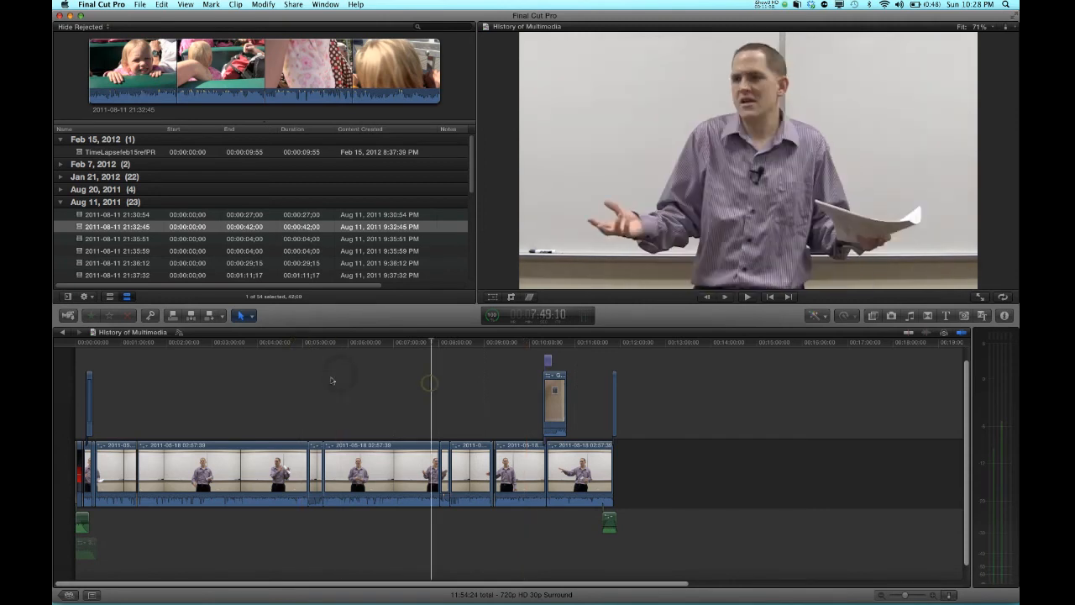
click(210, 392)
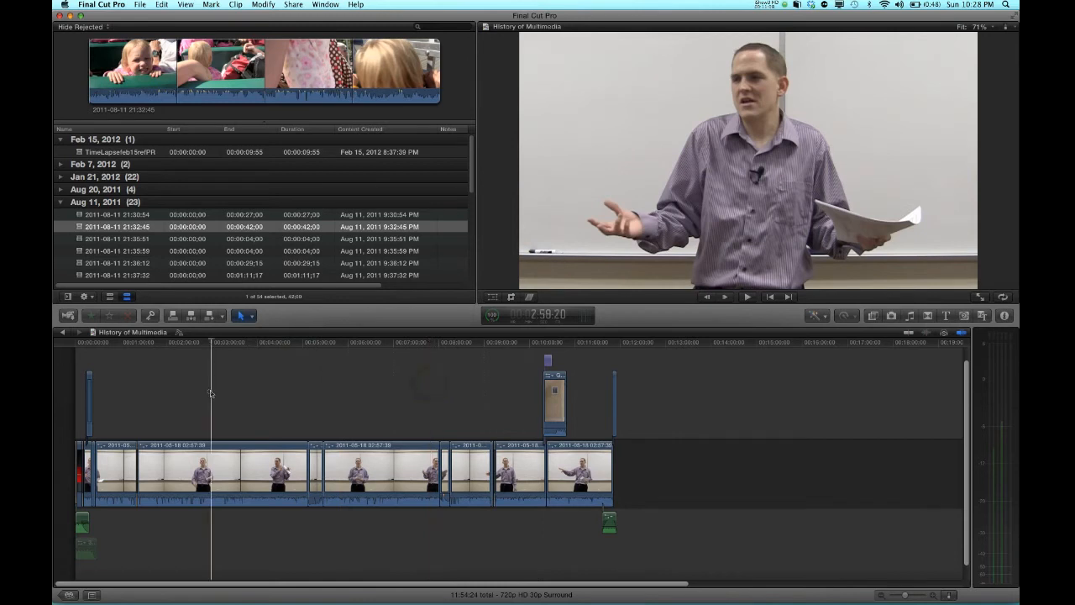
click(166, 388)
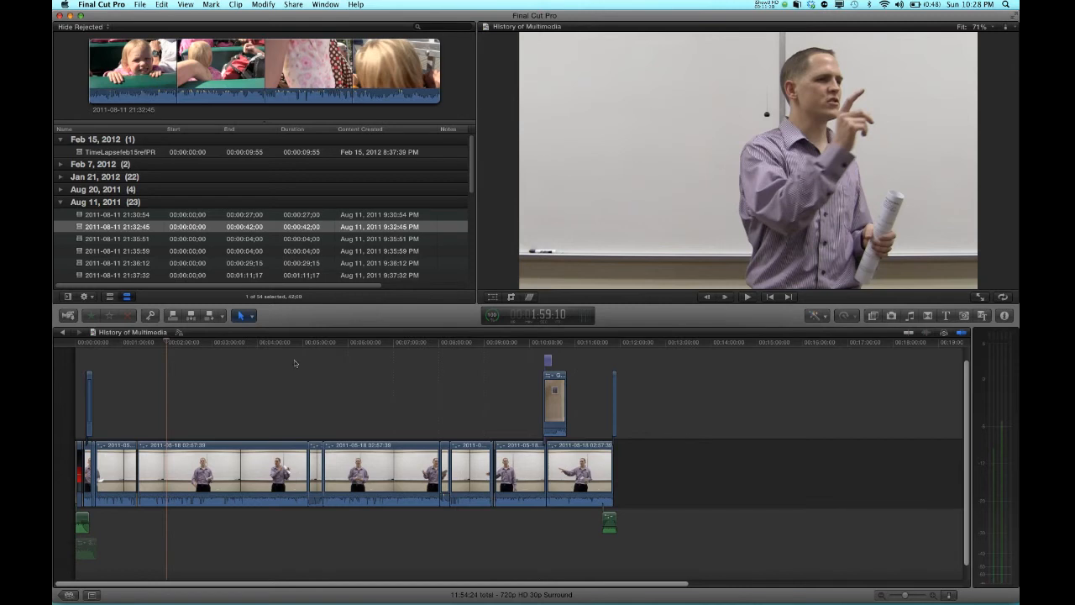
click(242, 410)
key(space)
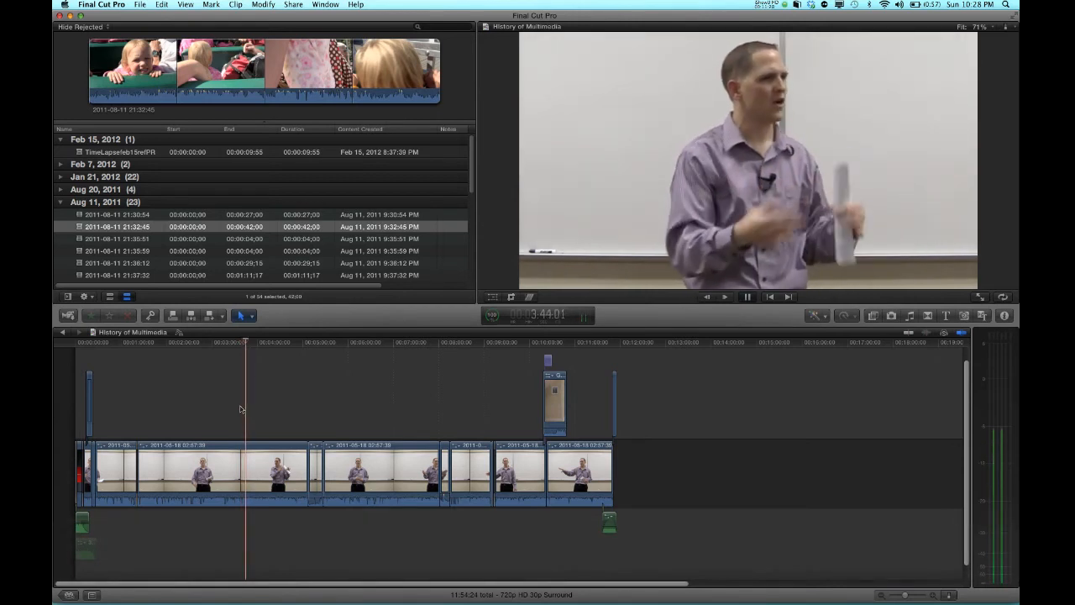
key(space)
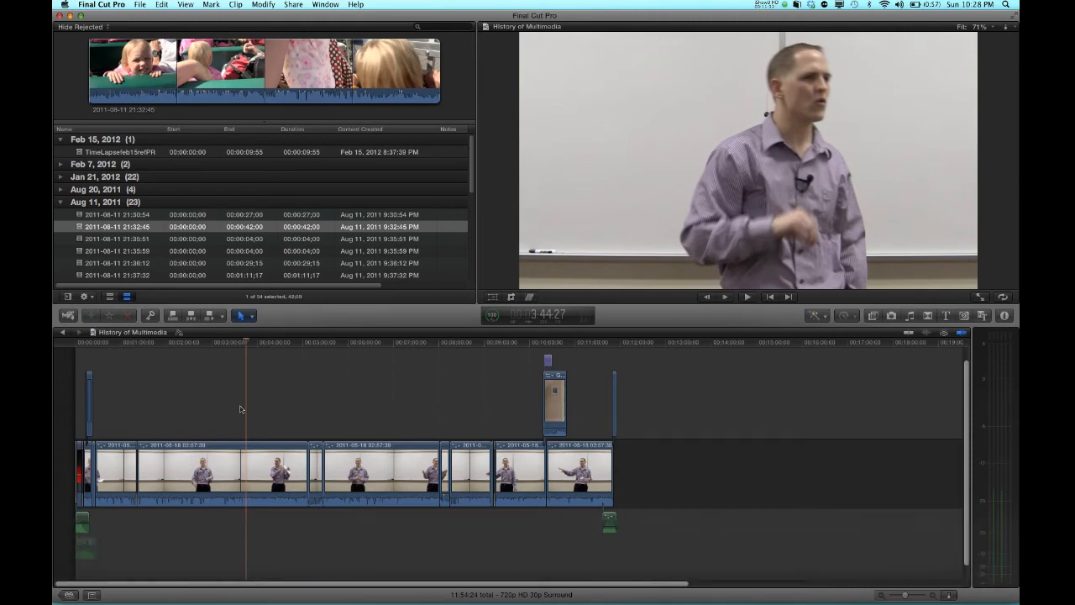
Return to the Project Library and collapse the EDM2810 folder
click(69, 594)
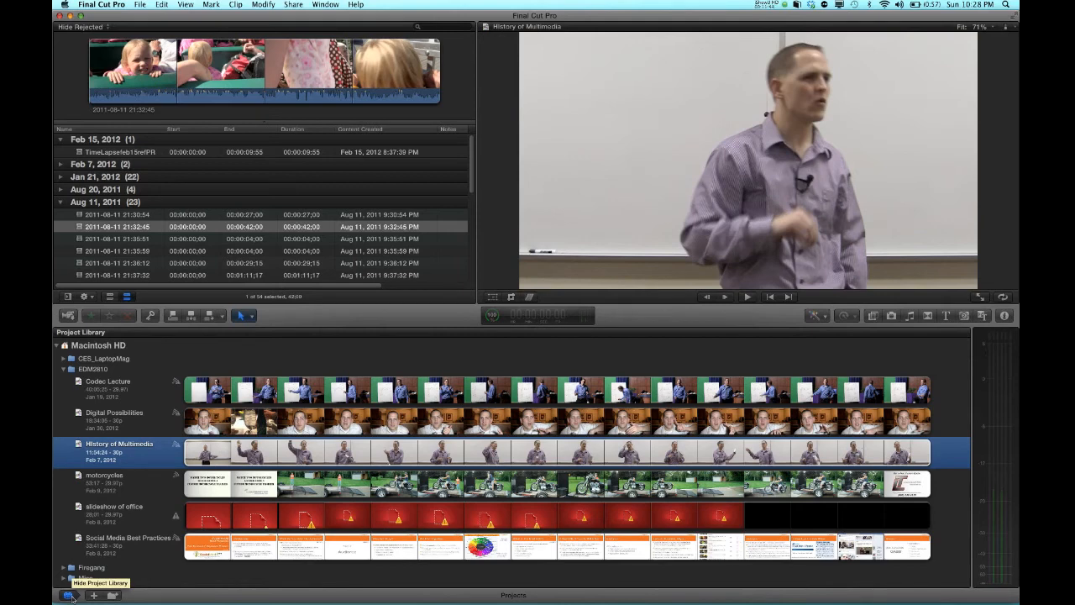
click(69, 595)
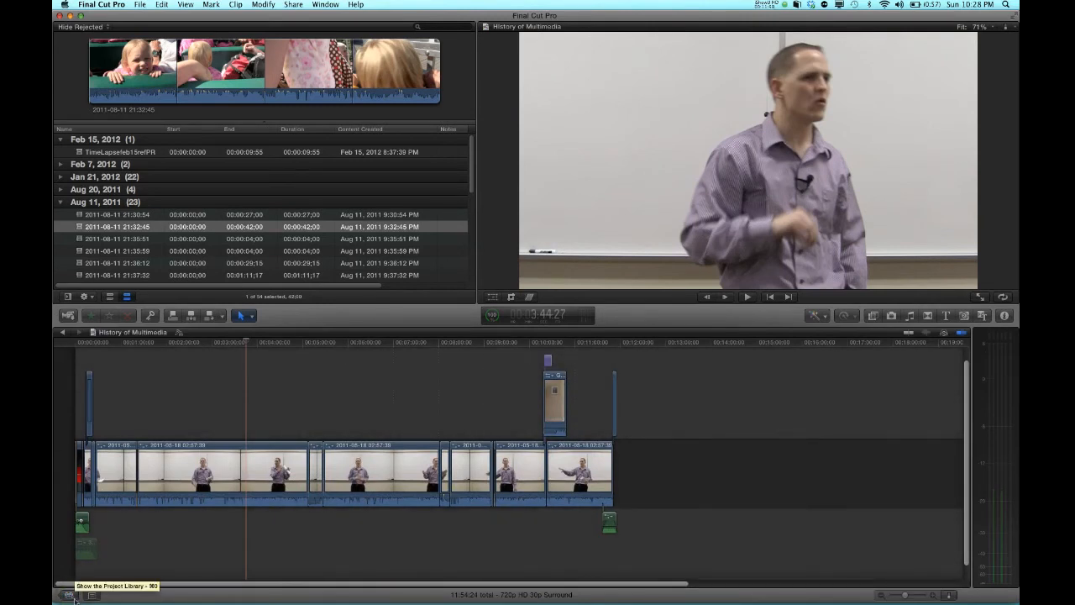
click(70, 594)
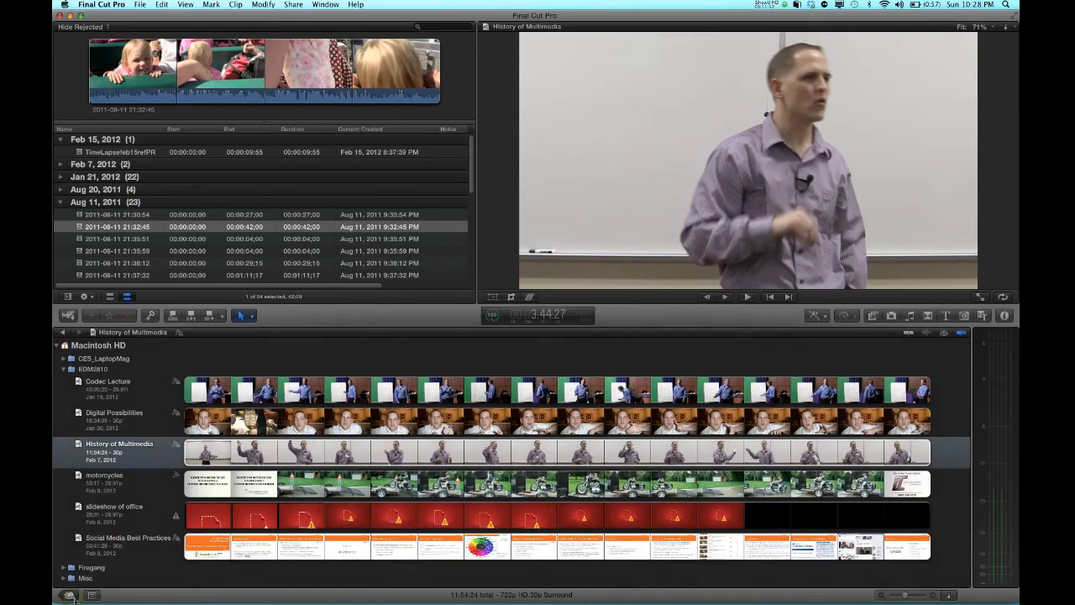
click(86, 370)
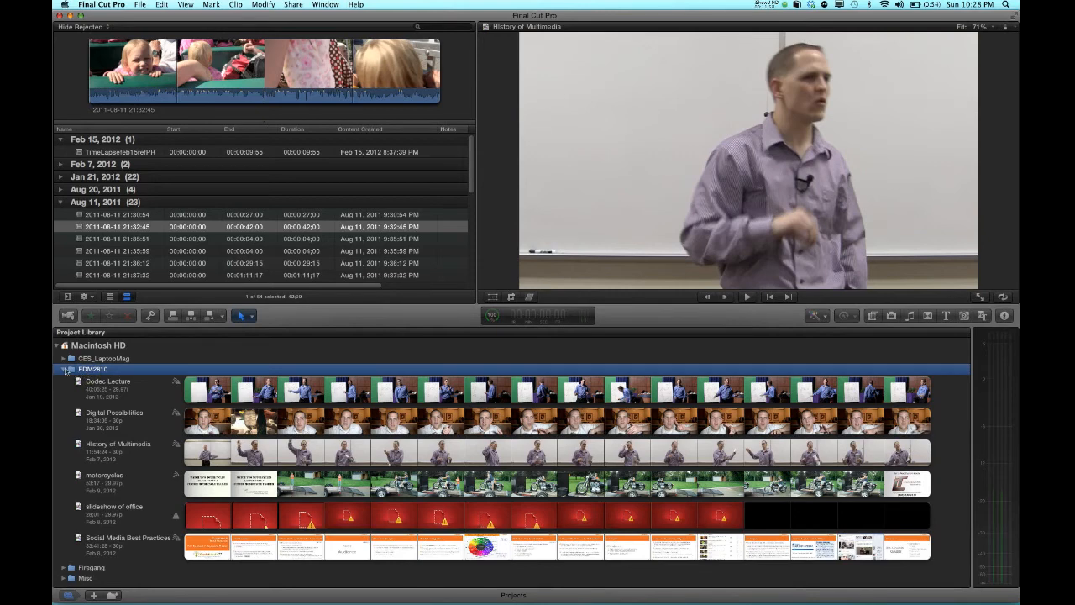
click(64, 370)
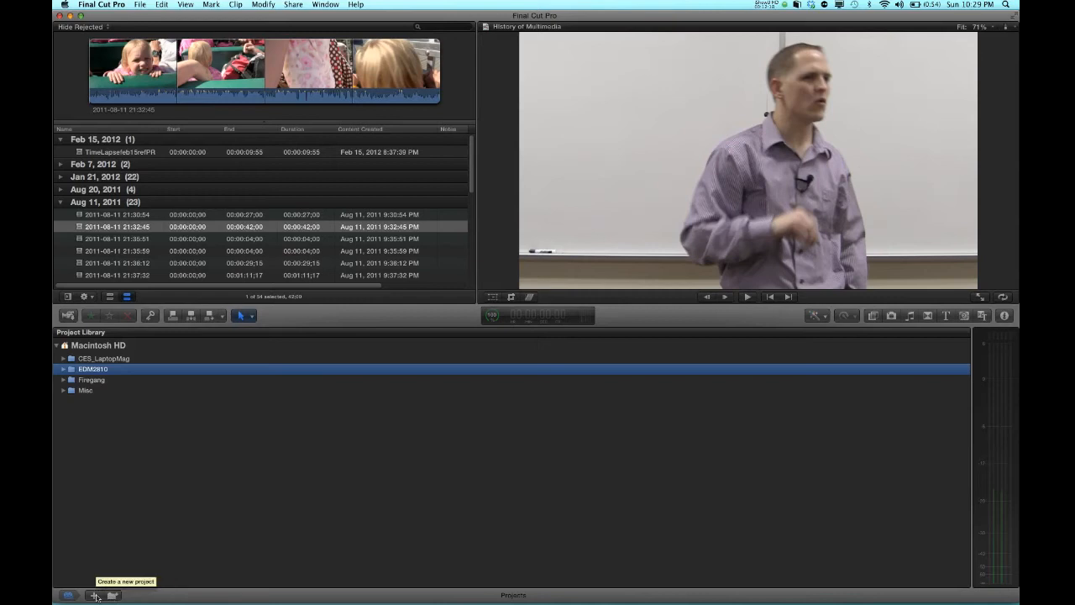
Create a new project named TEst with Misc as the default event
click(96, 596)
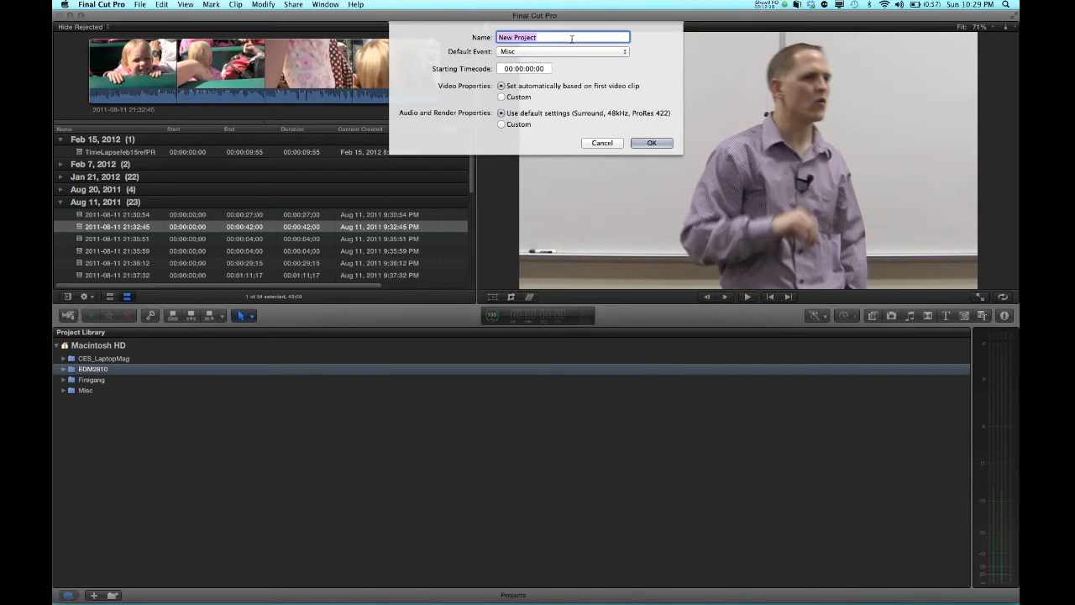
text(TEst)
click(651, 143)
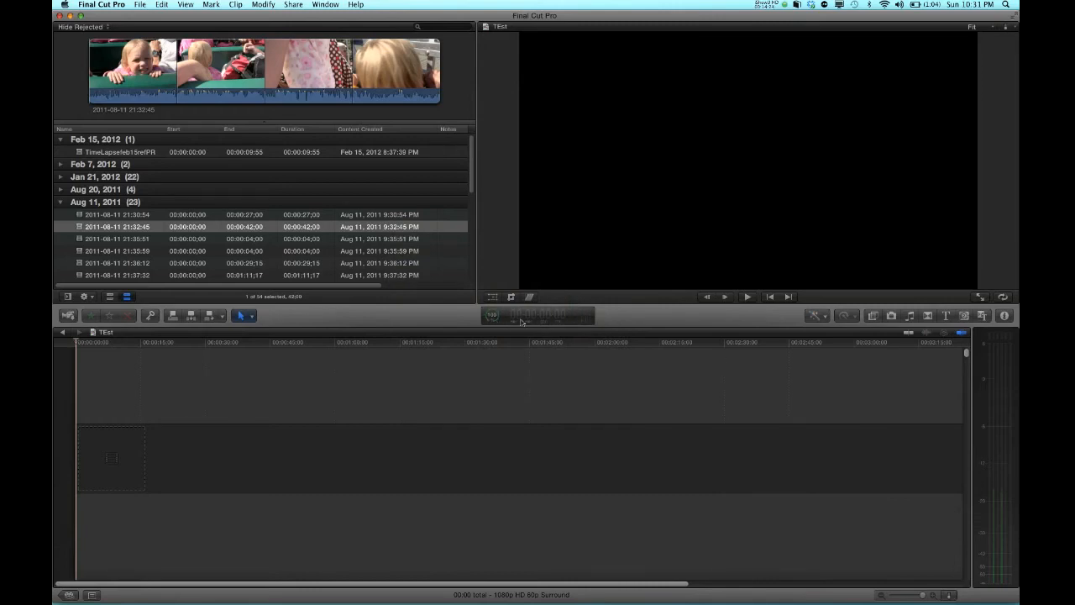
Return to the Project Library, browse the EDM2810 and Misc folders, and open the timelapse project
click(69, 595)
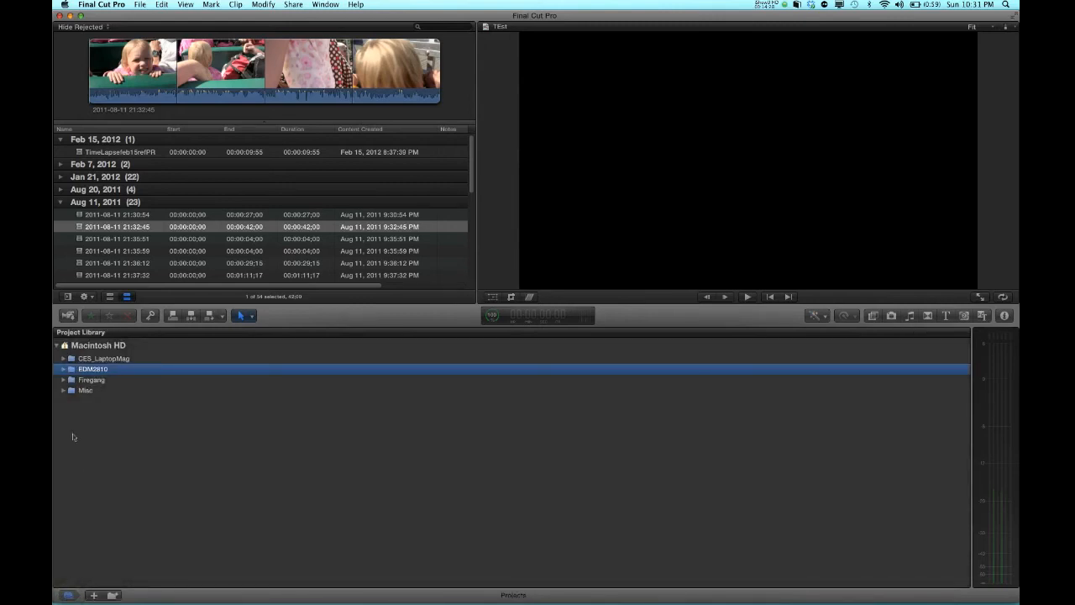
click(64, 370)
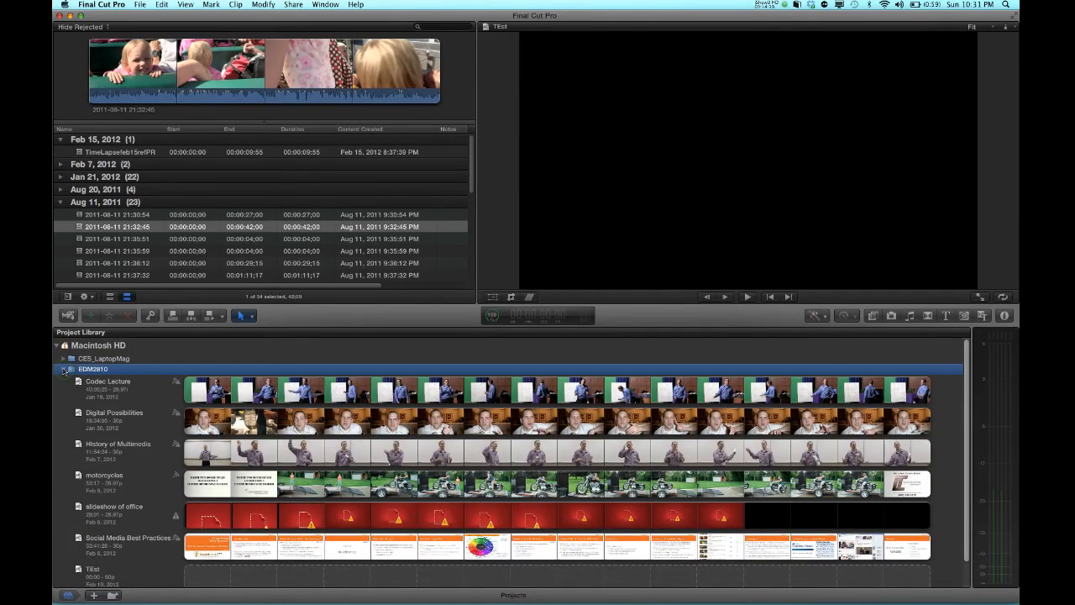
click(64, 370)
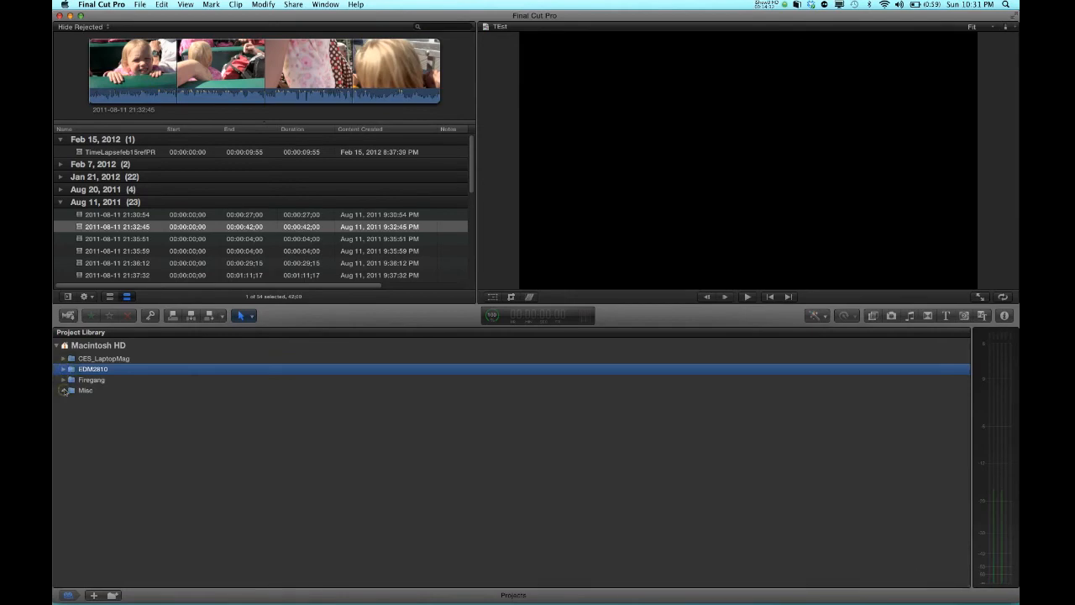
click(65, 390)
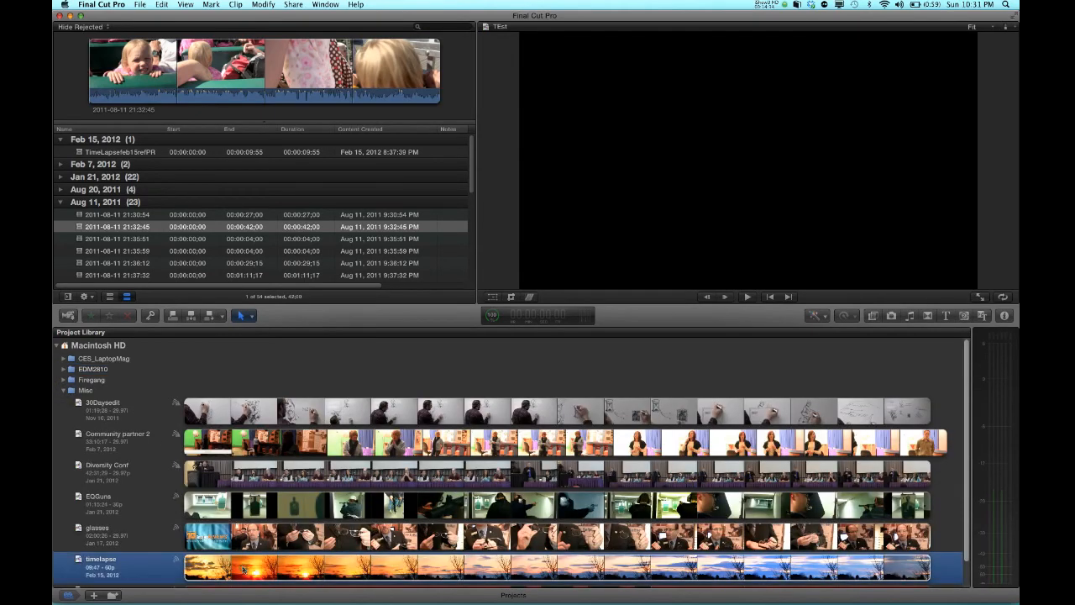
double_click(242, 570)
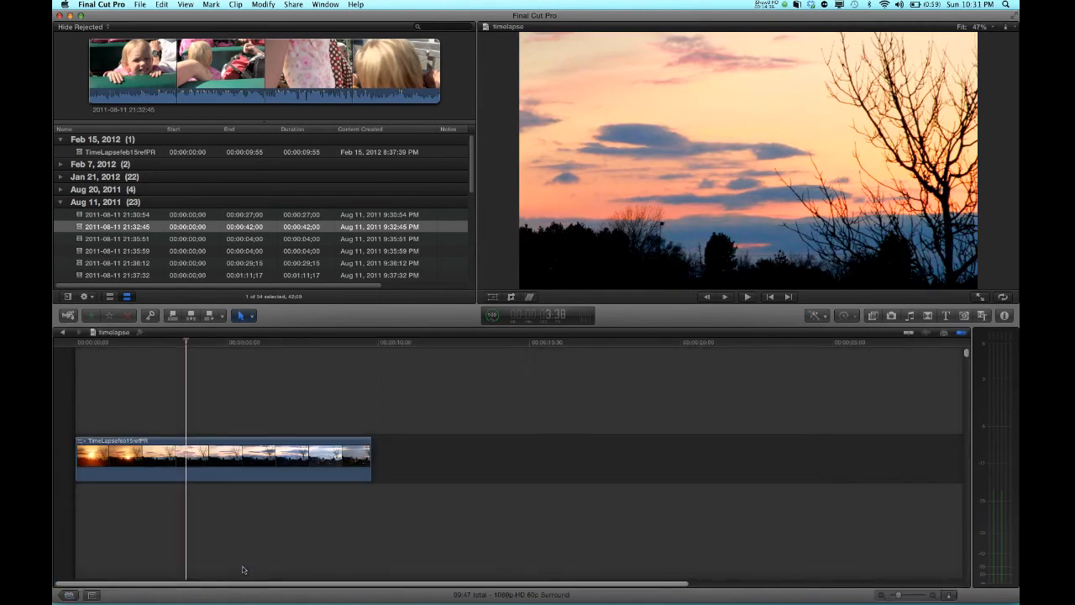
Move the playhead along the timelapse clip and toggle the audio meters off and back on
click(122, 401)
click(165, 404)
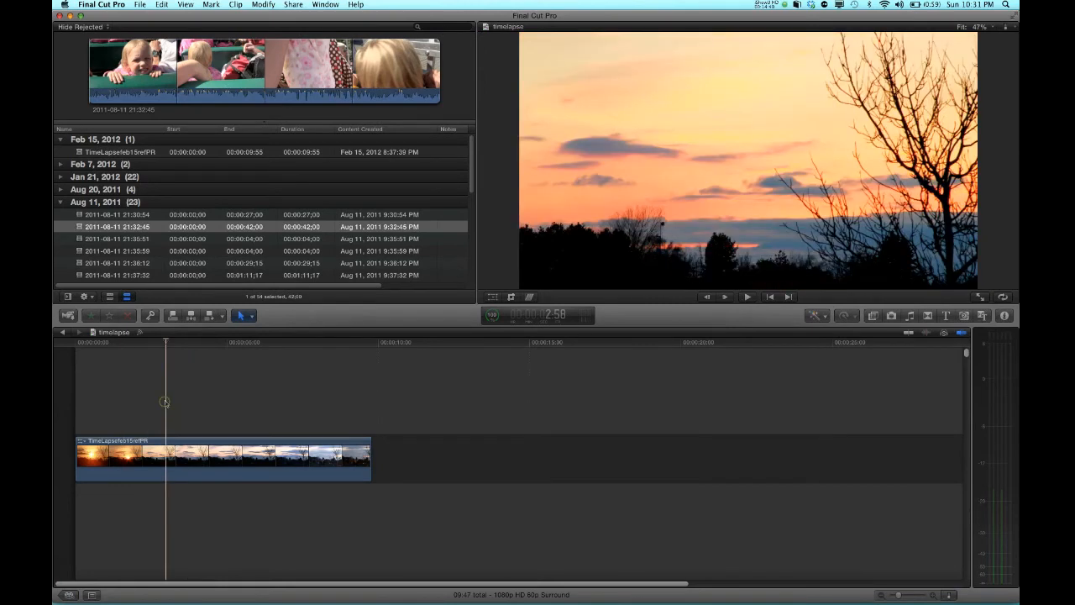
click(584, 318)
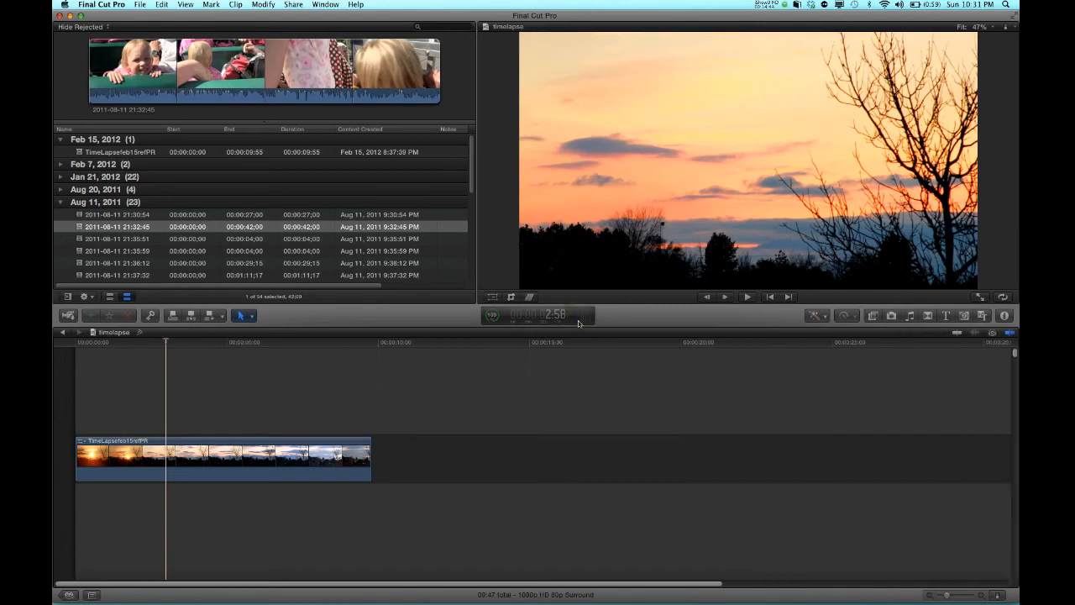
click(578, 320)
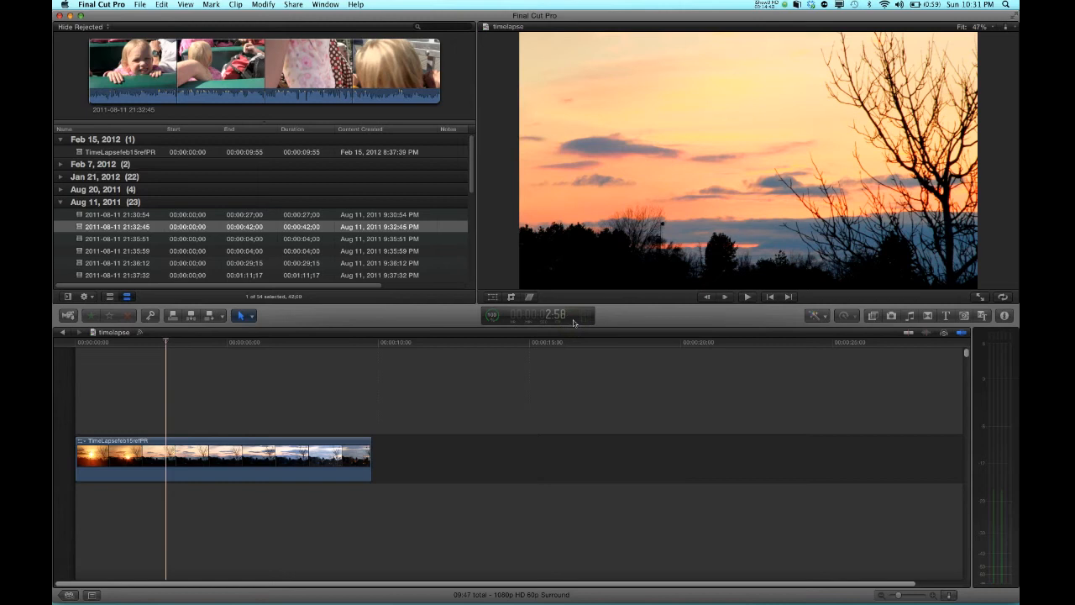
click(220, 380)
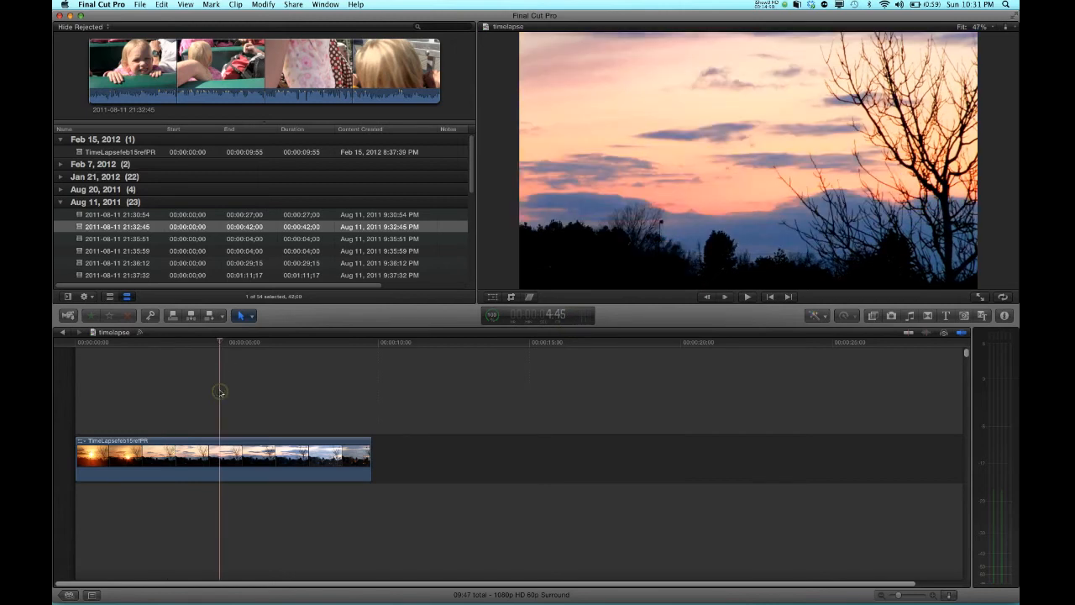
click(269, 393)
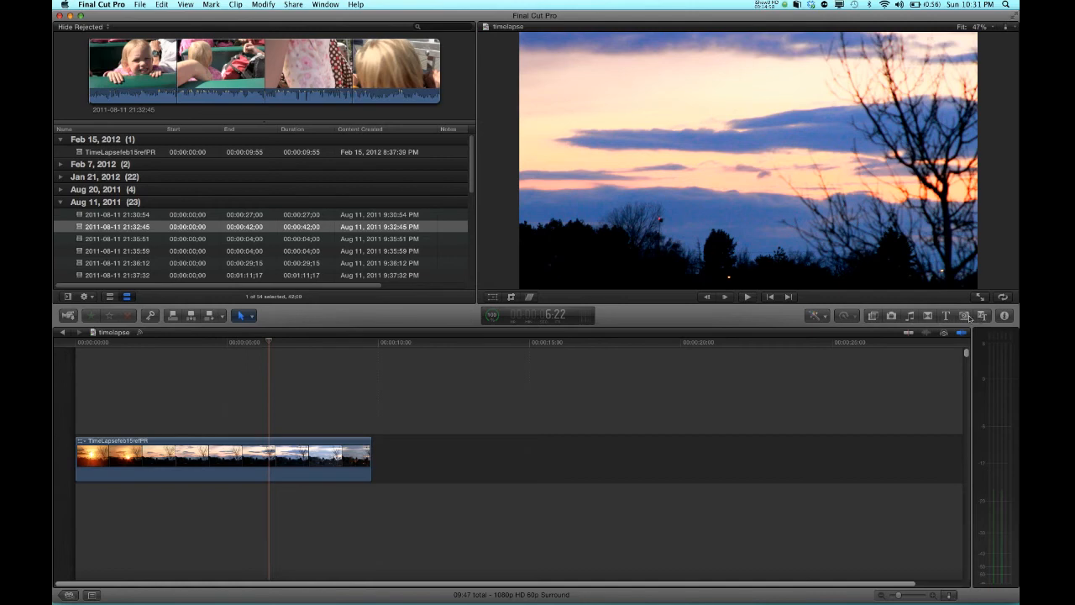
Show and hide the Inspector with the timelapse project's properties
click(1007, 315)
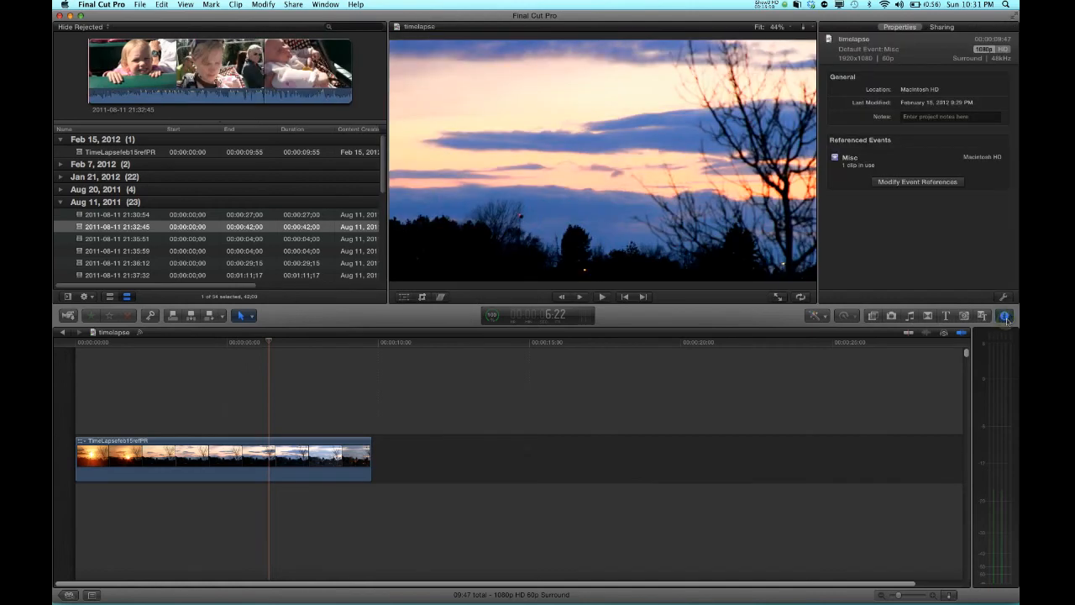
click(1005, 315)
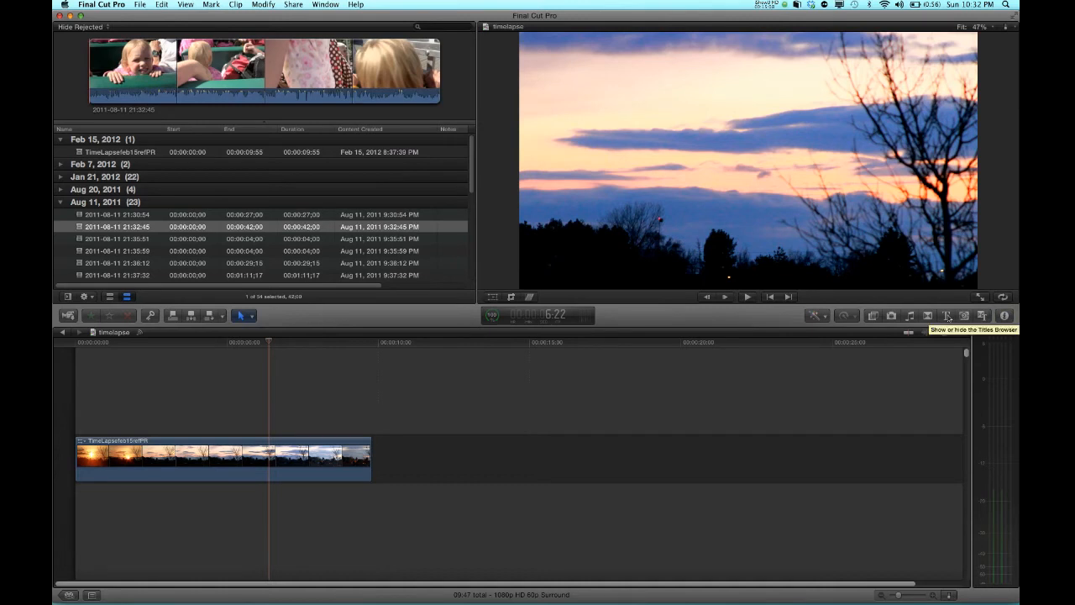
Open the Titles Browser and place the Boogie Lights title above the timelapse clip
click(947, 315)
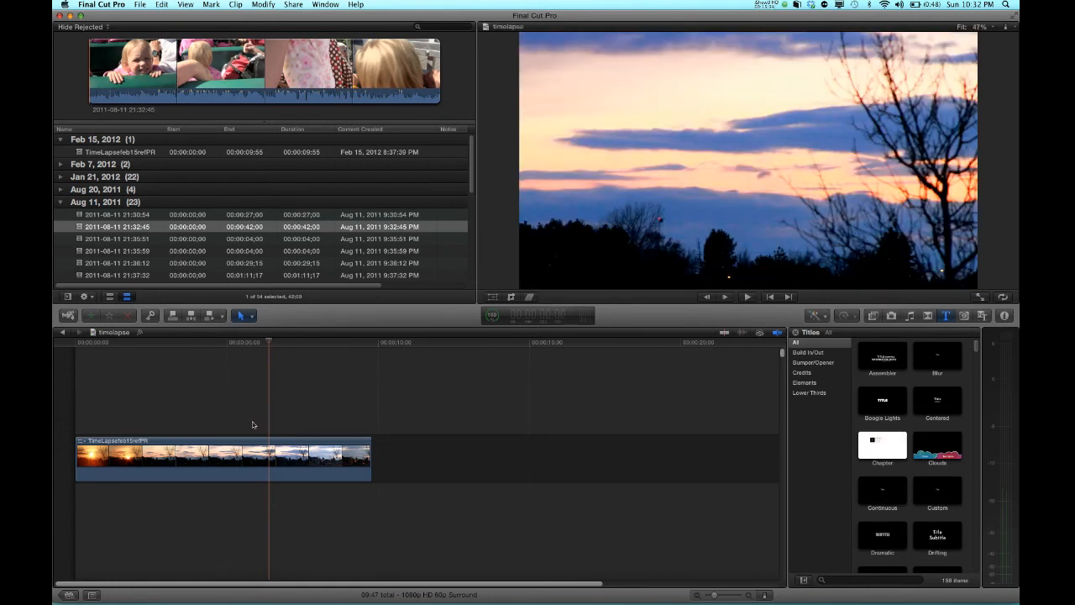
click(200, 424)
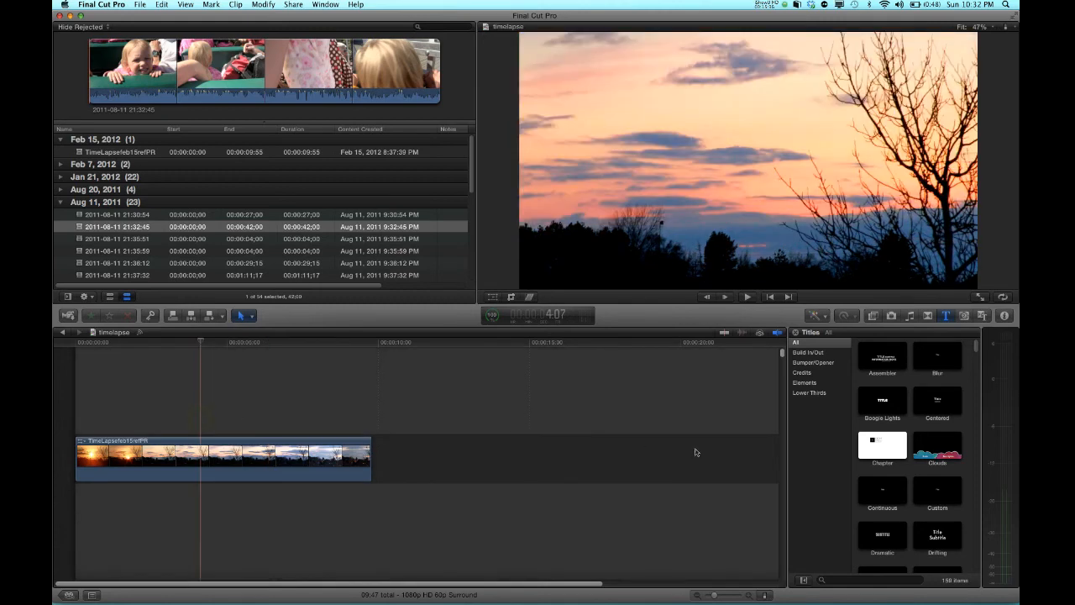
drag(886, 405, 268, 406)
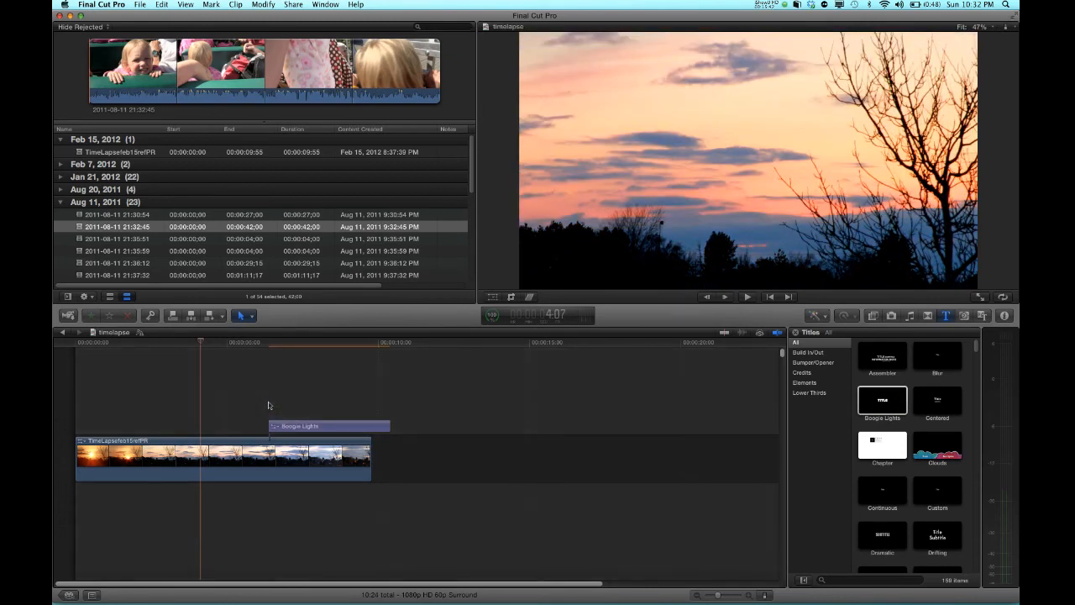
Preview the title, then select and delete the Boogie Lights title from the timeline
click(292, 402)
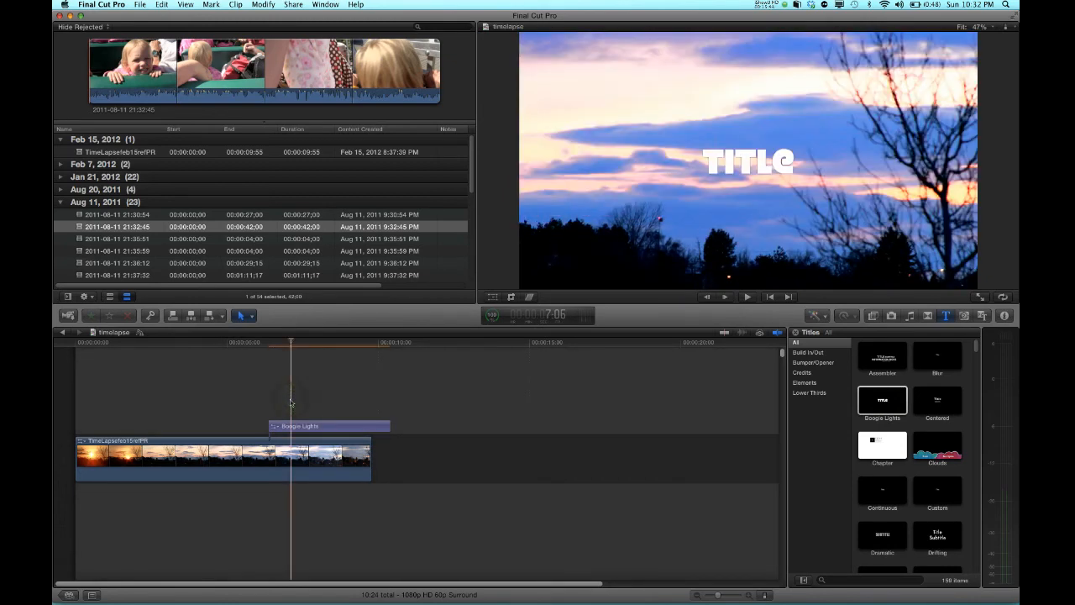
click(300, 426)
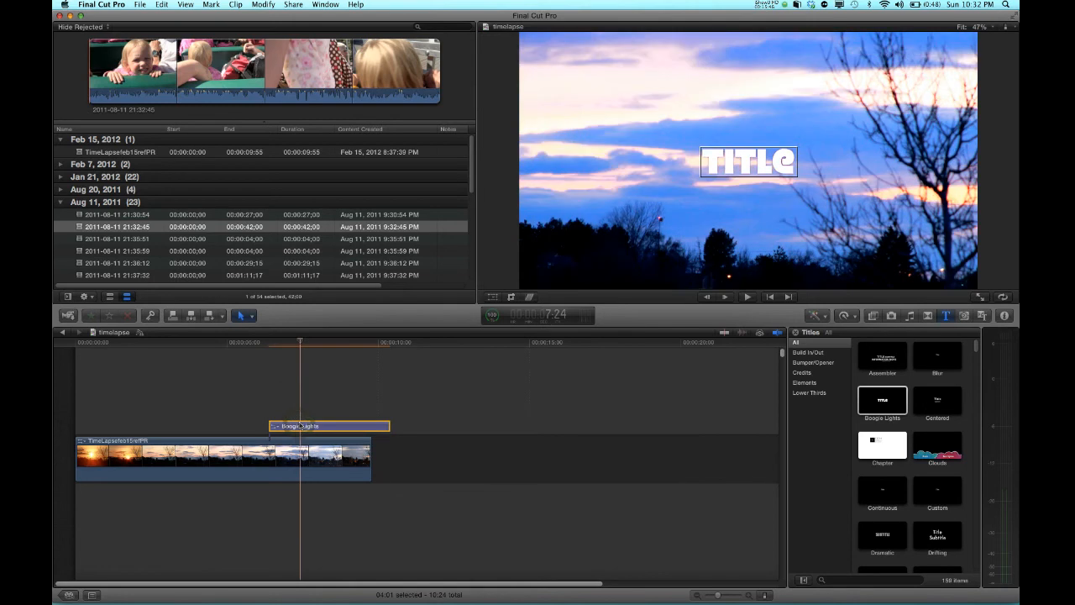
key(Delete)
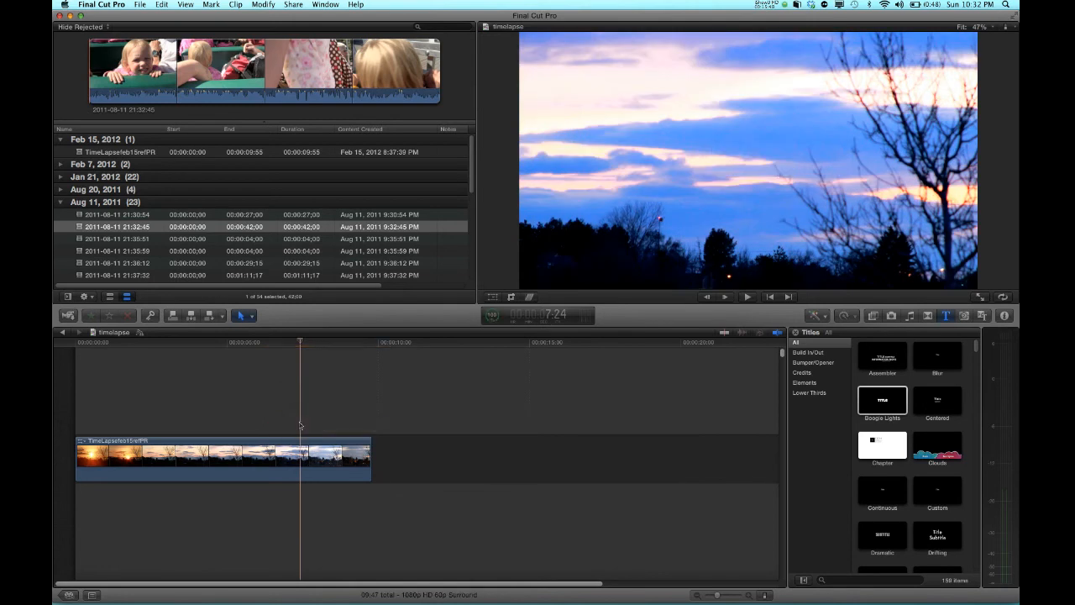
Toggle the Titles Browser and the Transitions Browser open and closed
click(947, 316)
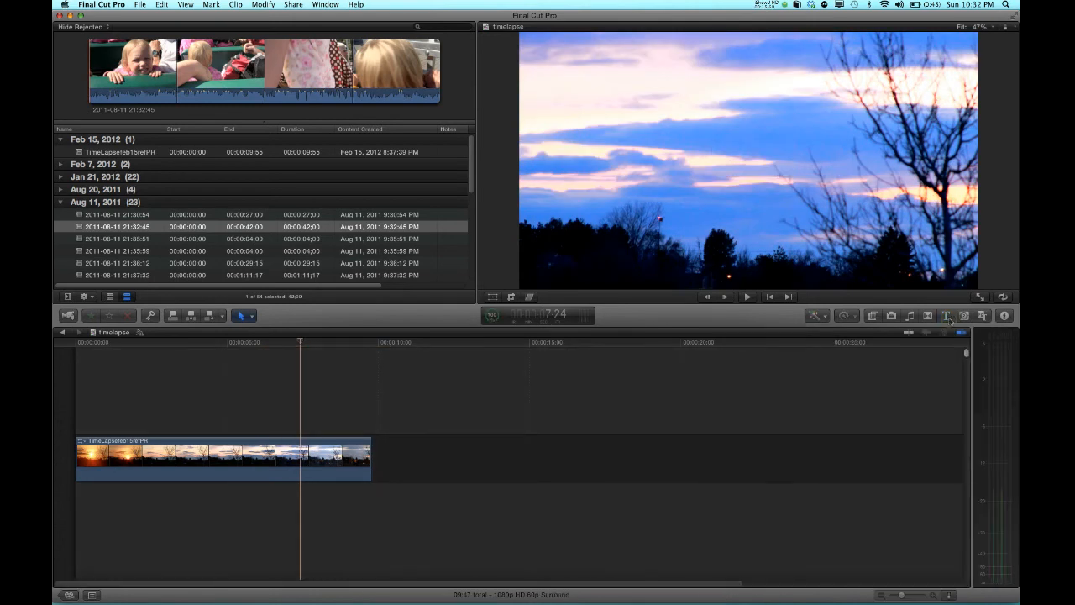
click(947, 315)
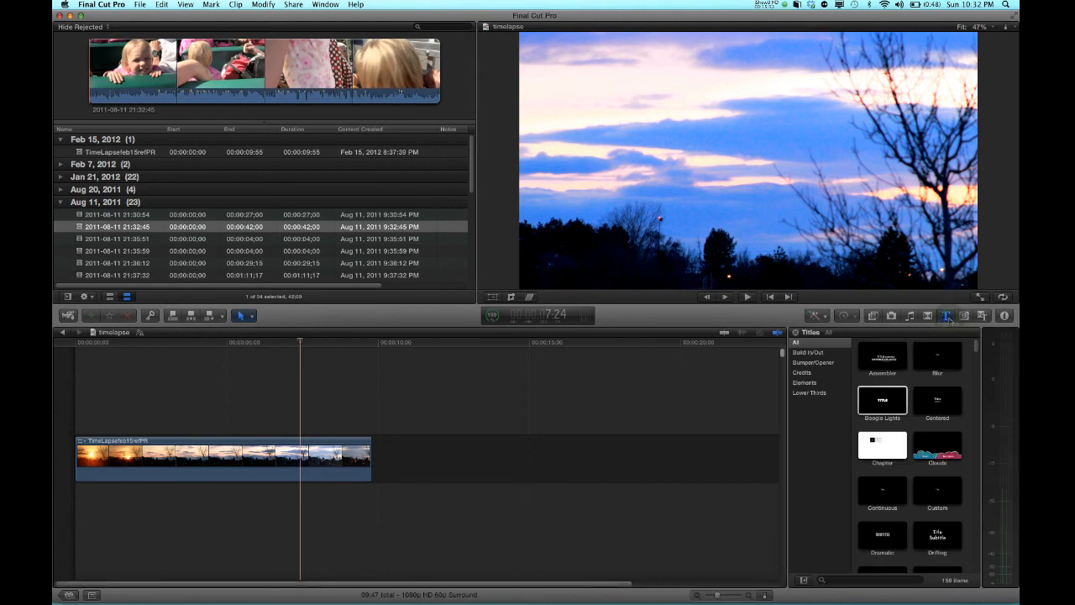
click(947, 316)
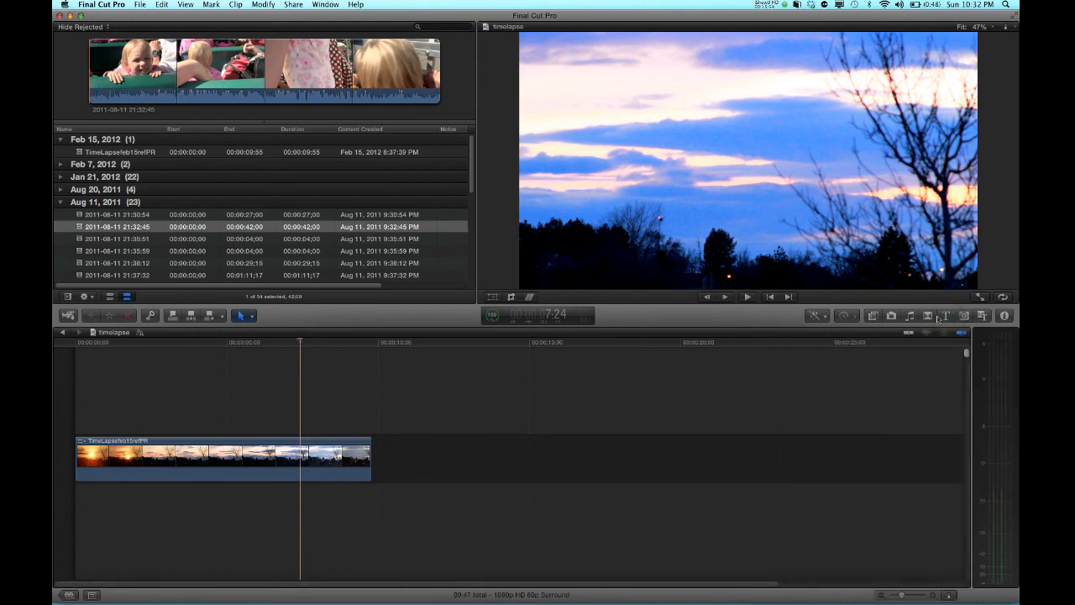
click(927, 315)
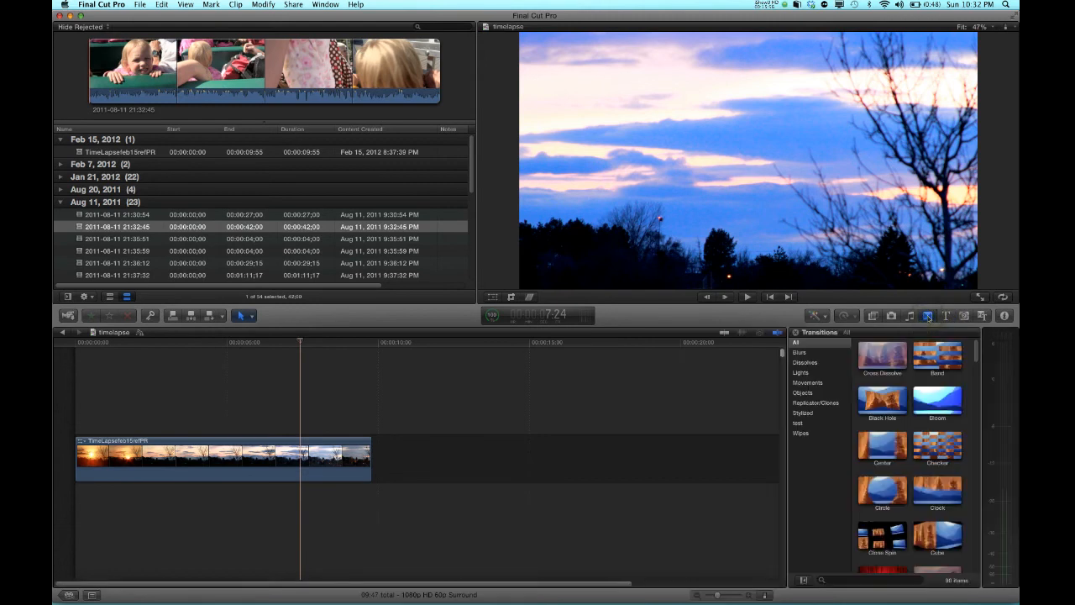
click(927, 316)
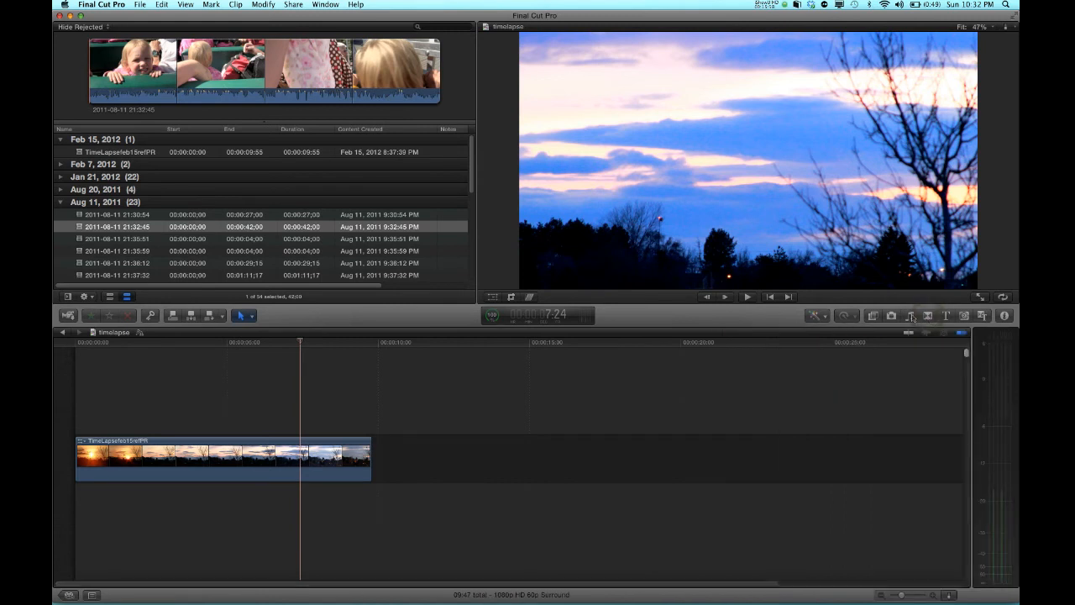
Open the tool menu to review the available editing tools, then close it
click(251, 317)
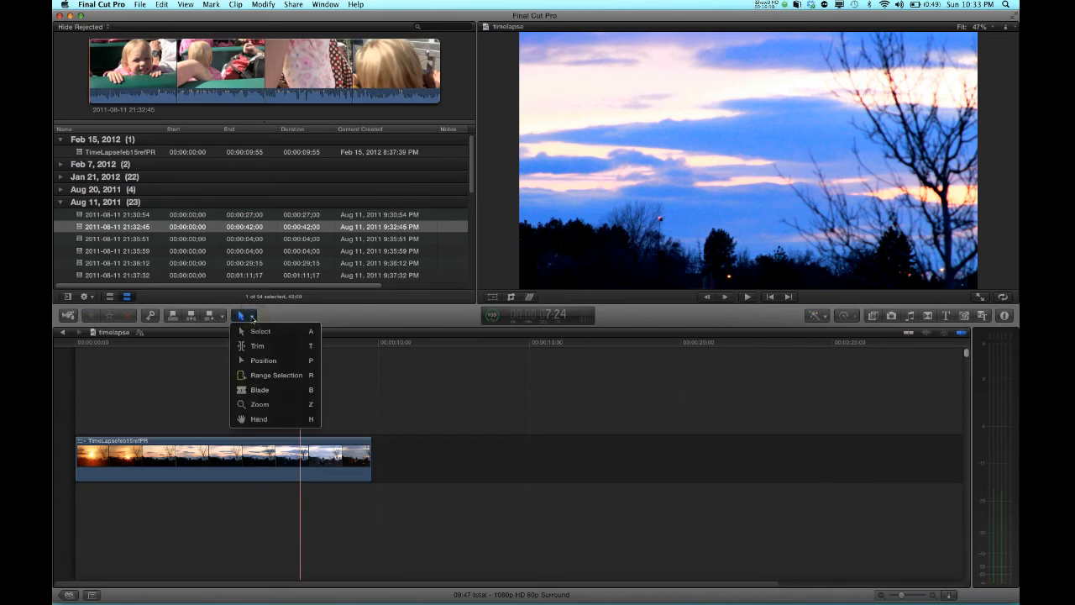
key(h)
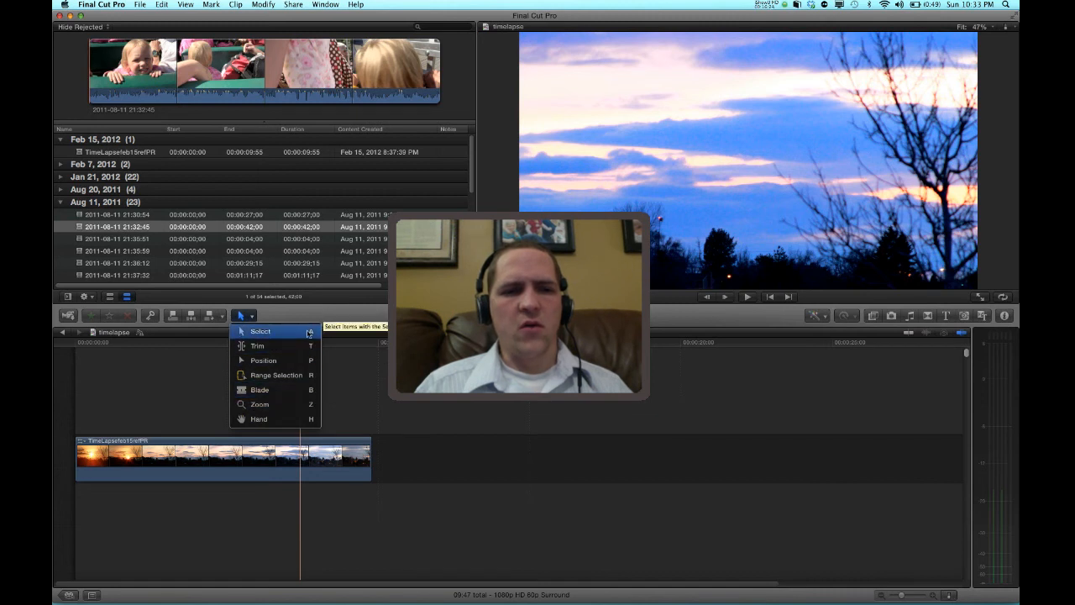
click(283, 310)
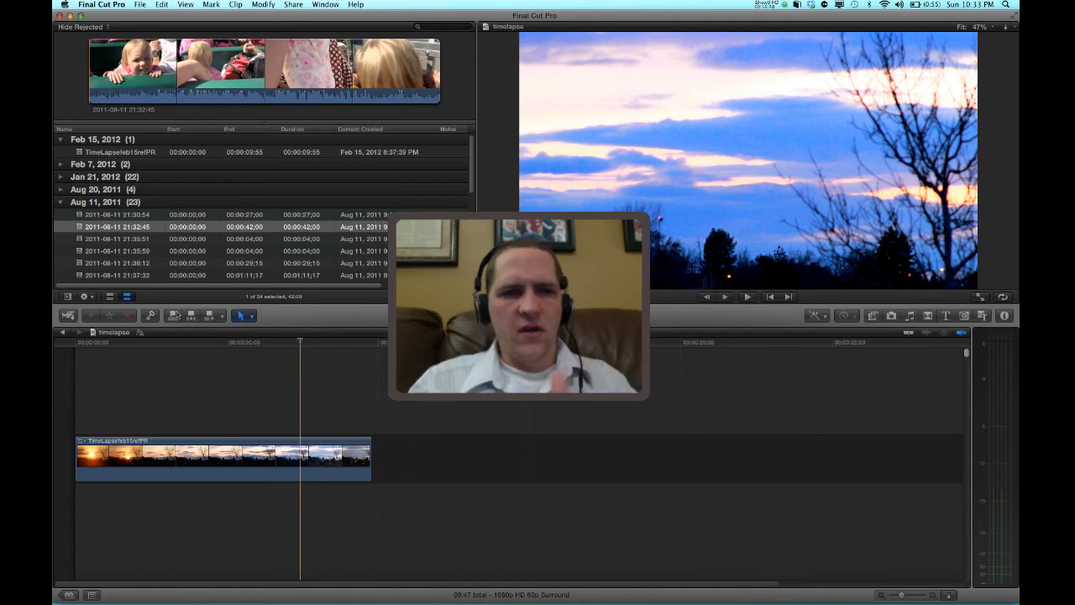
Open the Camera Import window to view the connected camera's clips, then close it
click(69, 316)
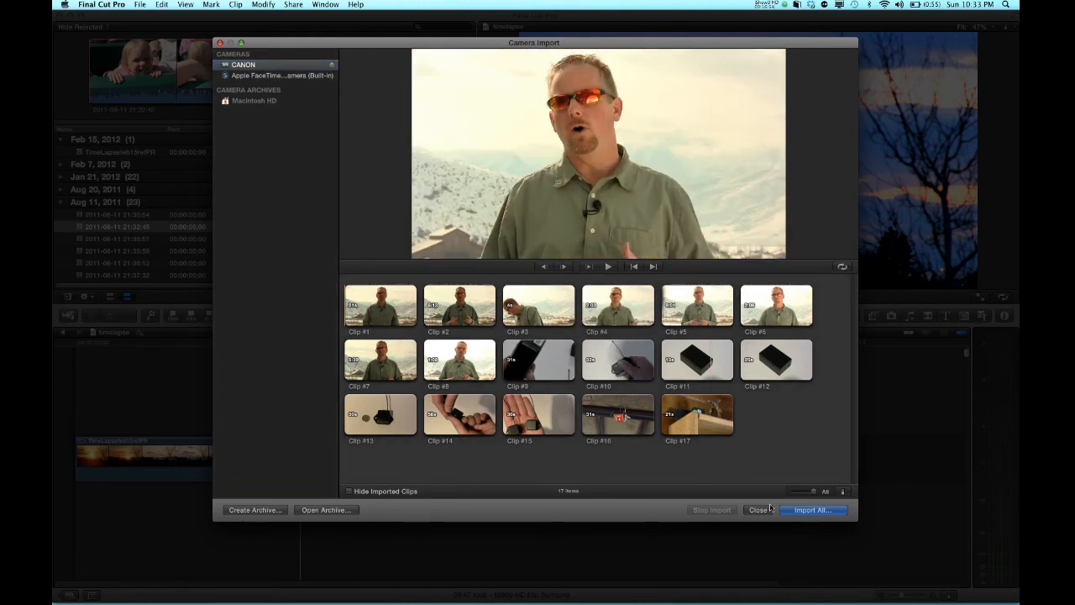
click(757, 510)
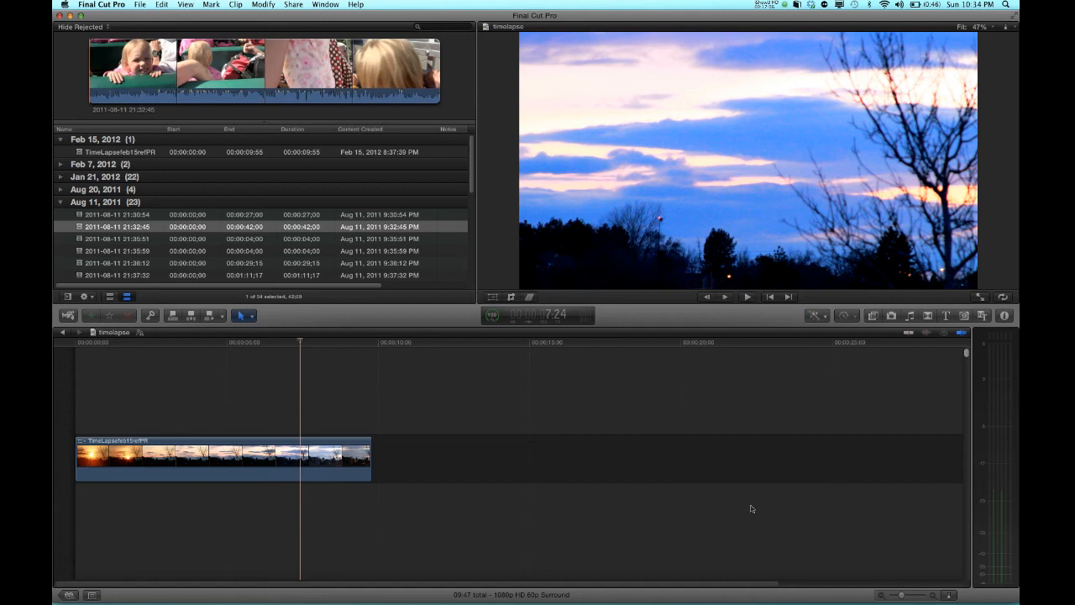
Open Clip Appearance and cycle through the timeline clip display options, ending with the names-only view
click(949, 596)
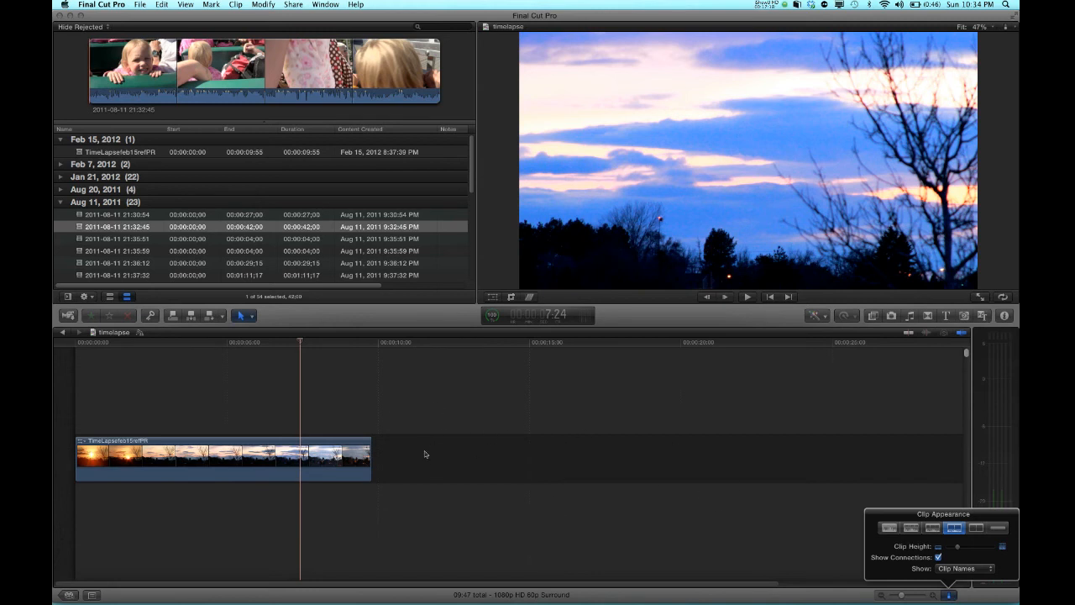
click(932, 528)
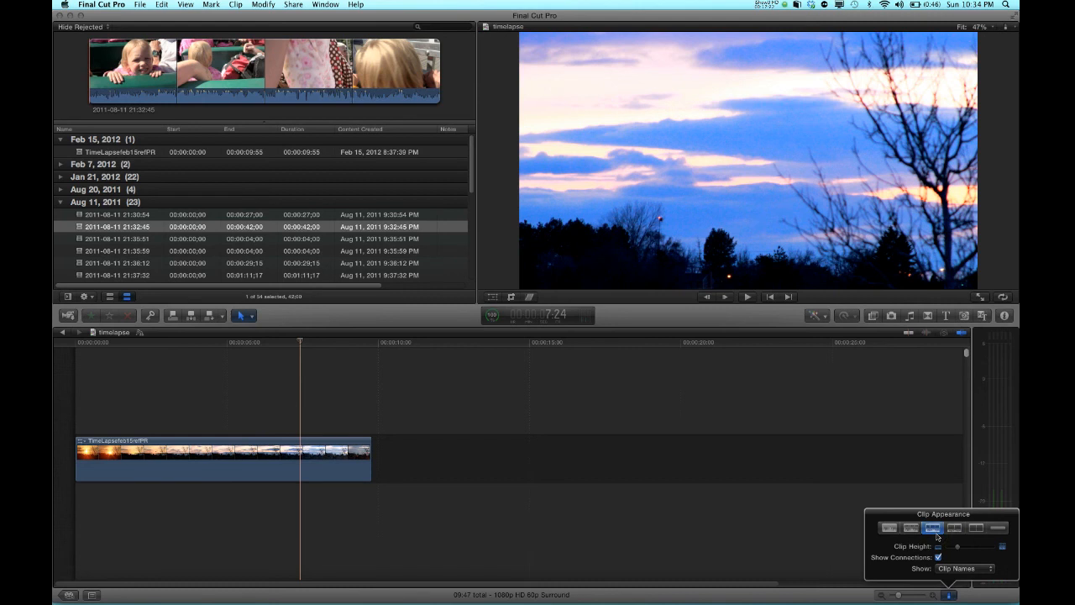
click(955, 529)
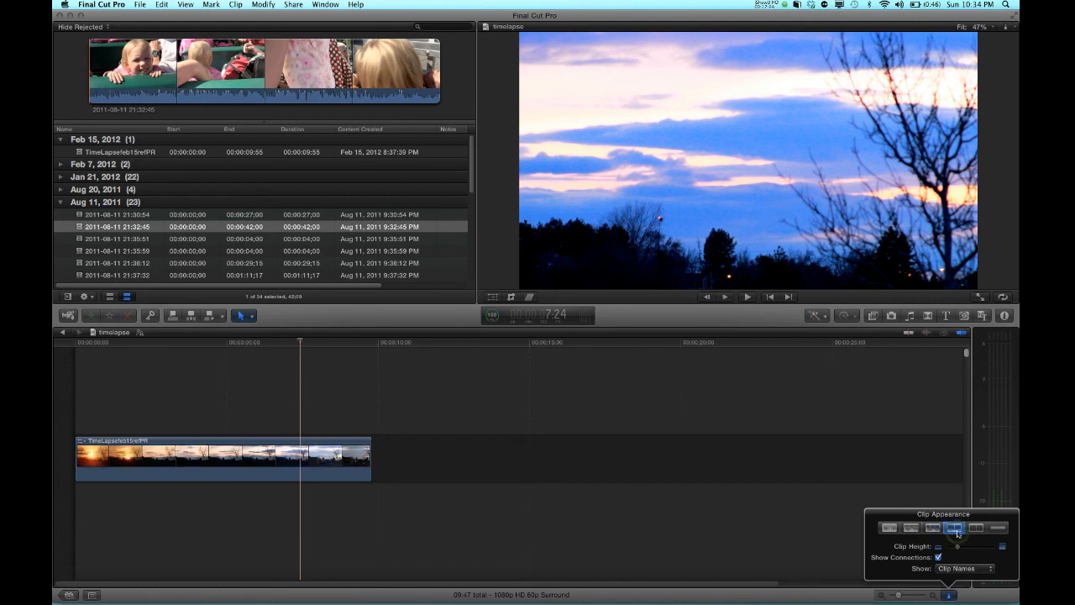
click(975, 528)
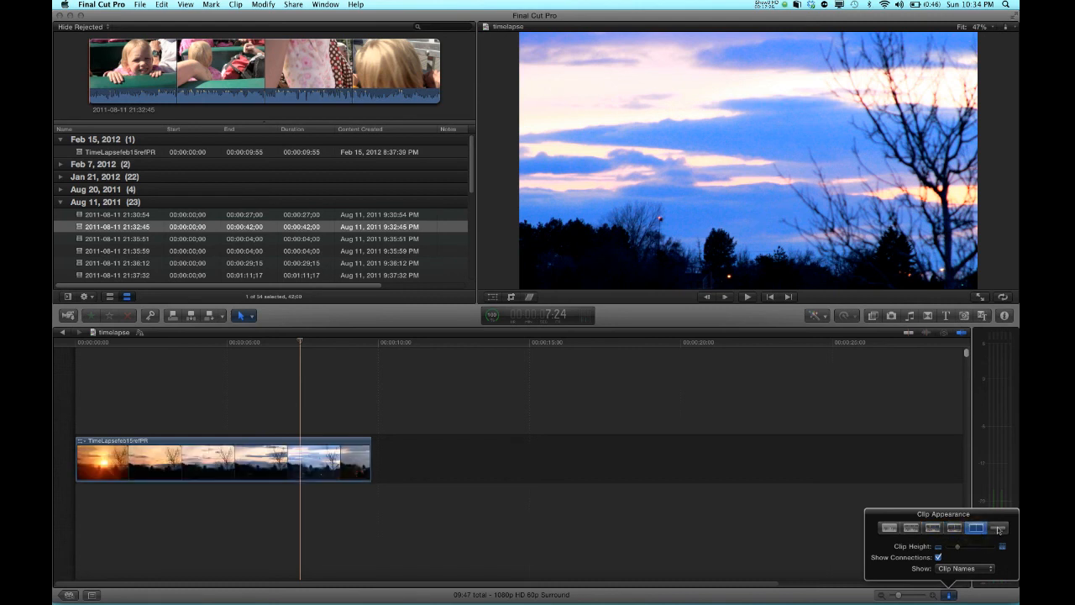
click(997, 528)
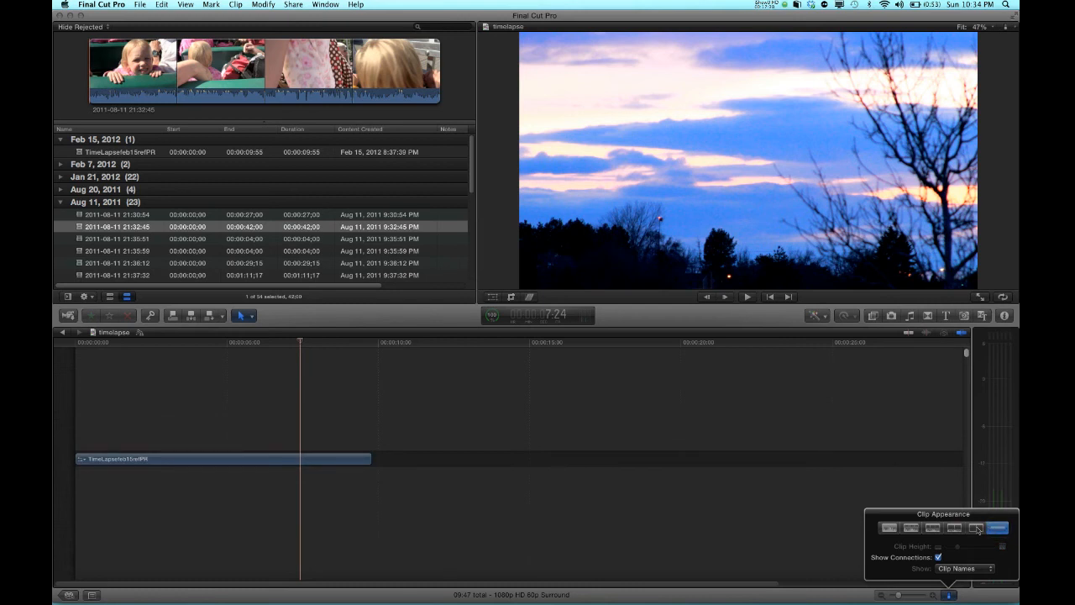
Switch the timeline clips to a filmstrip appearance with a smaller clip height, then close Clip Appearance
click(890, 529)
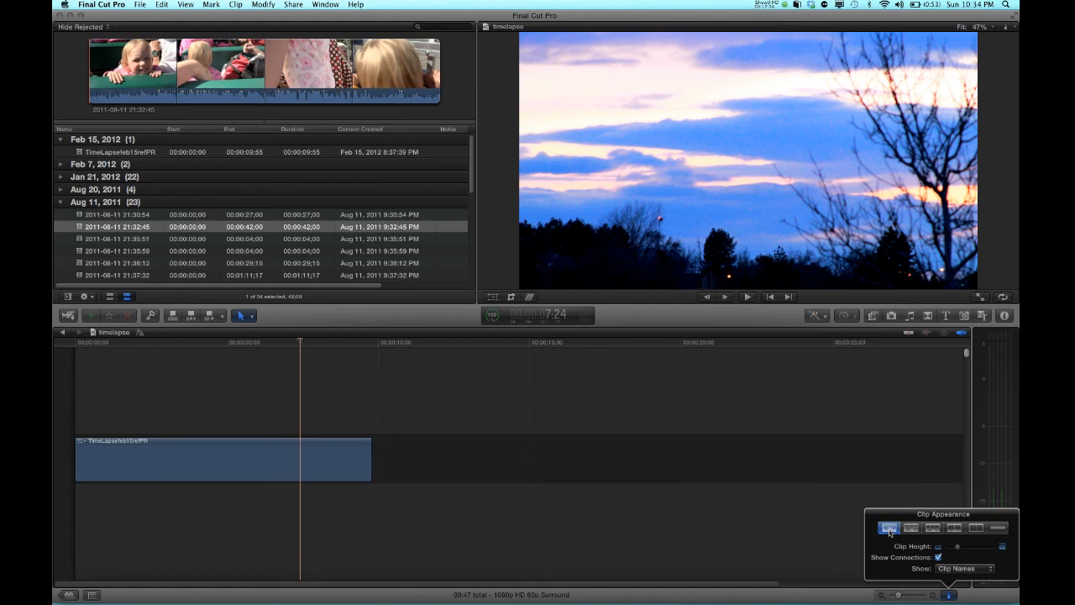
click(977, 527)
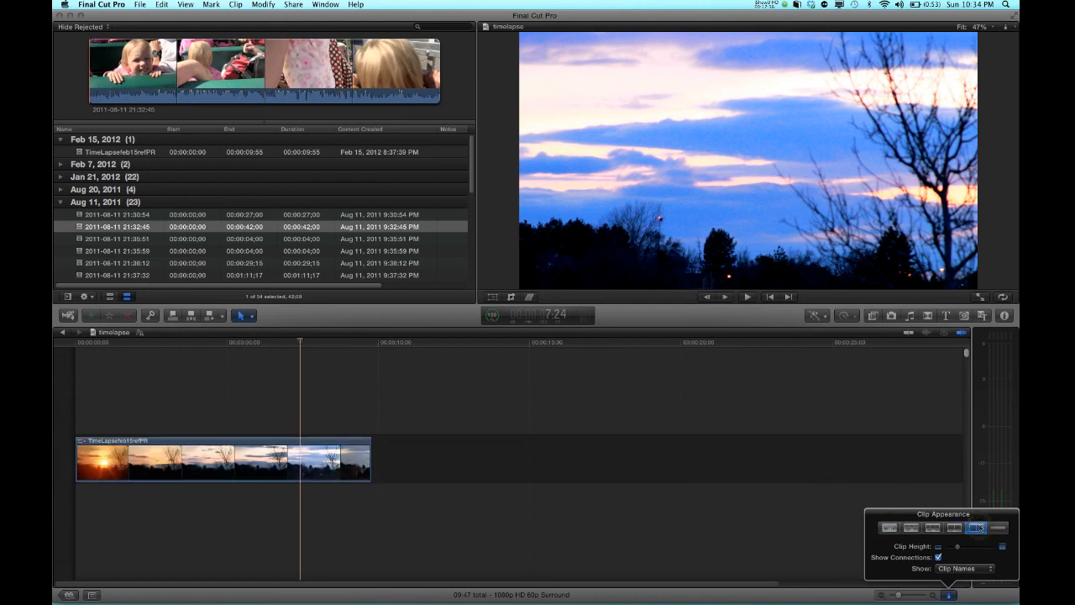
mouse_move(965, 547)
mouse_down()
mouse_move(991, 546)
mouse_move(953, 554)
mouse_up()
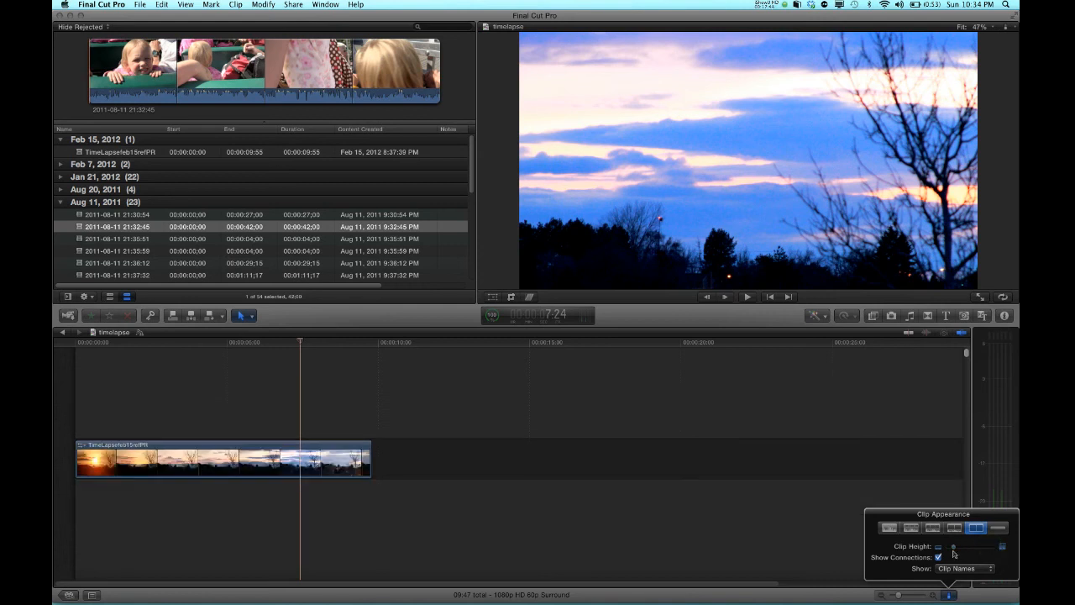
click(951, 595)
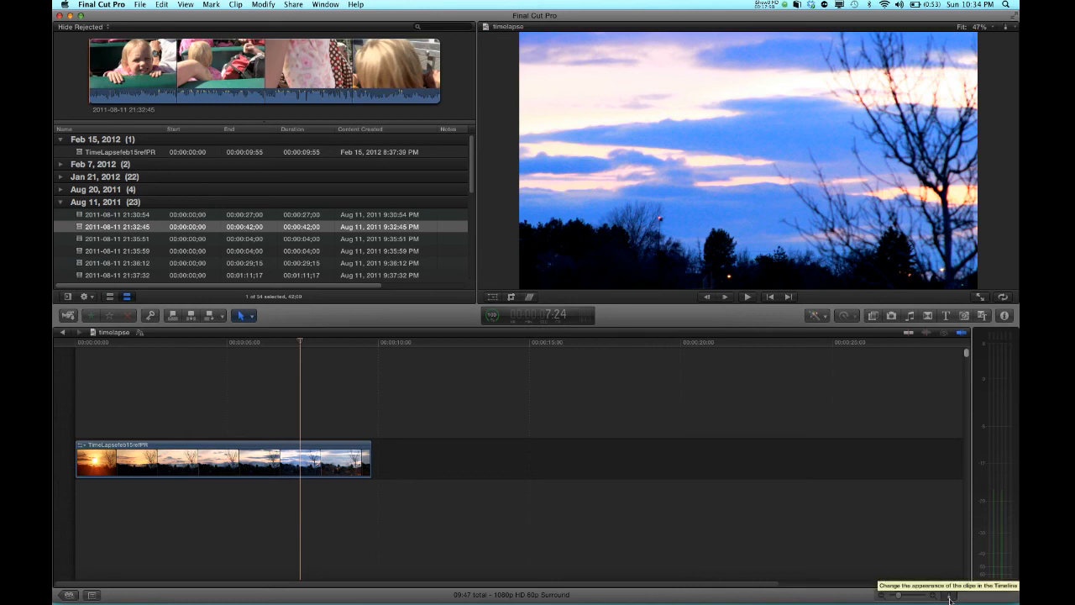
Turn the viewer's Title/Action Safe Zones overlay on, then turn it off again
click(1007, 28)
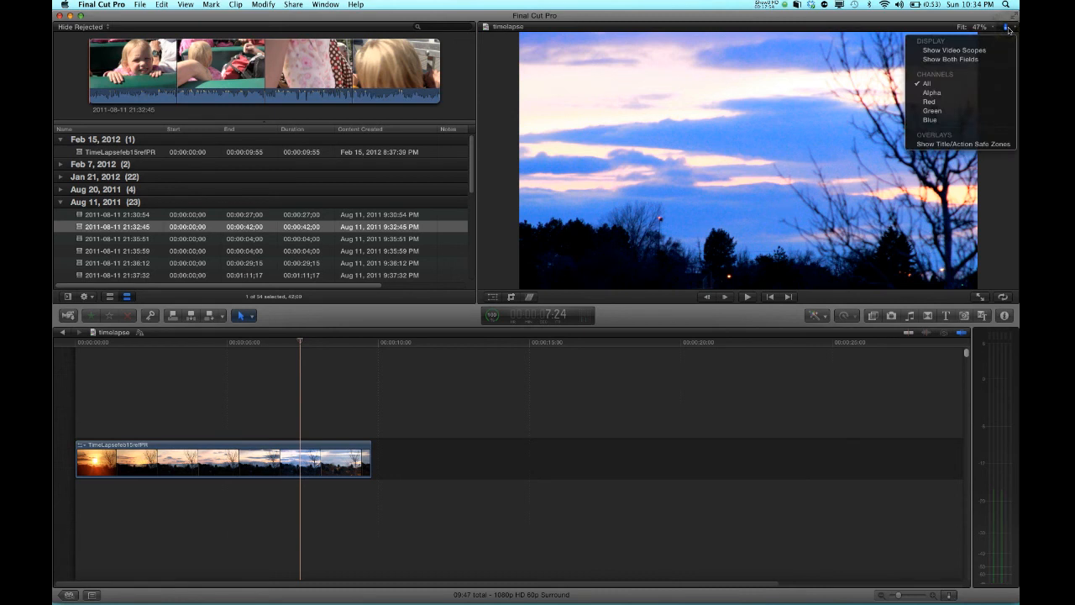
click(972, 145)
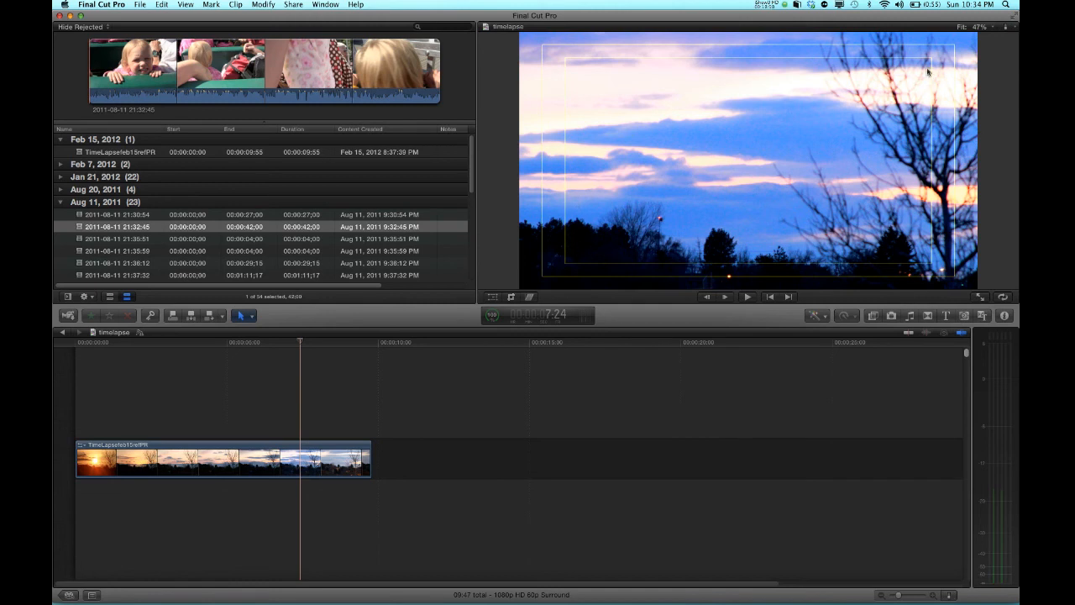
click(1006, 27)
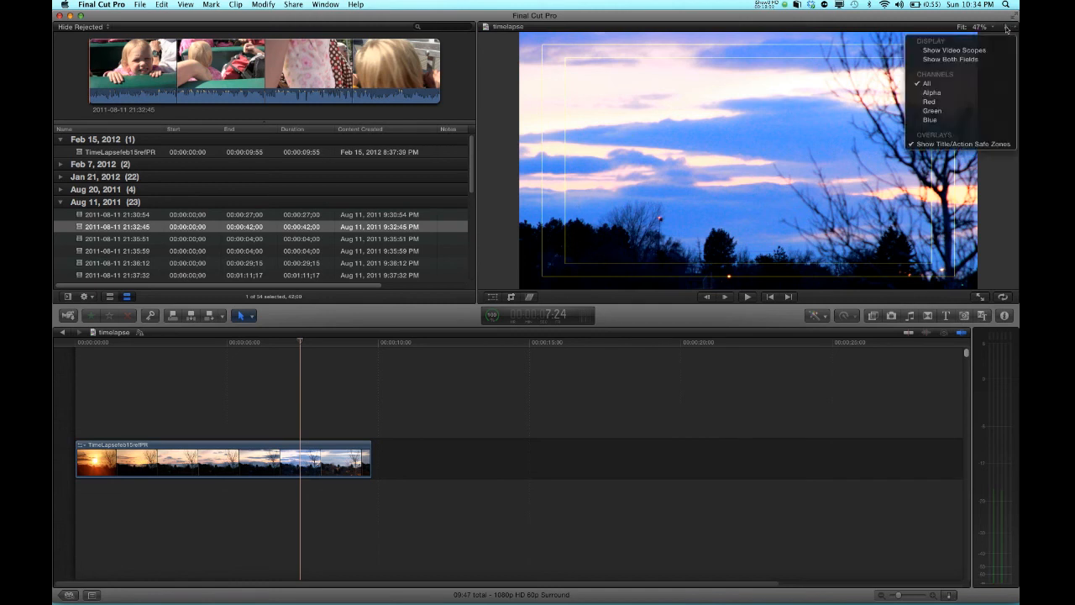
click(979, 148)
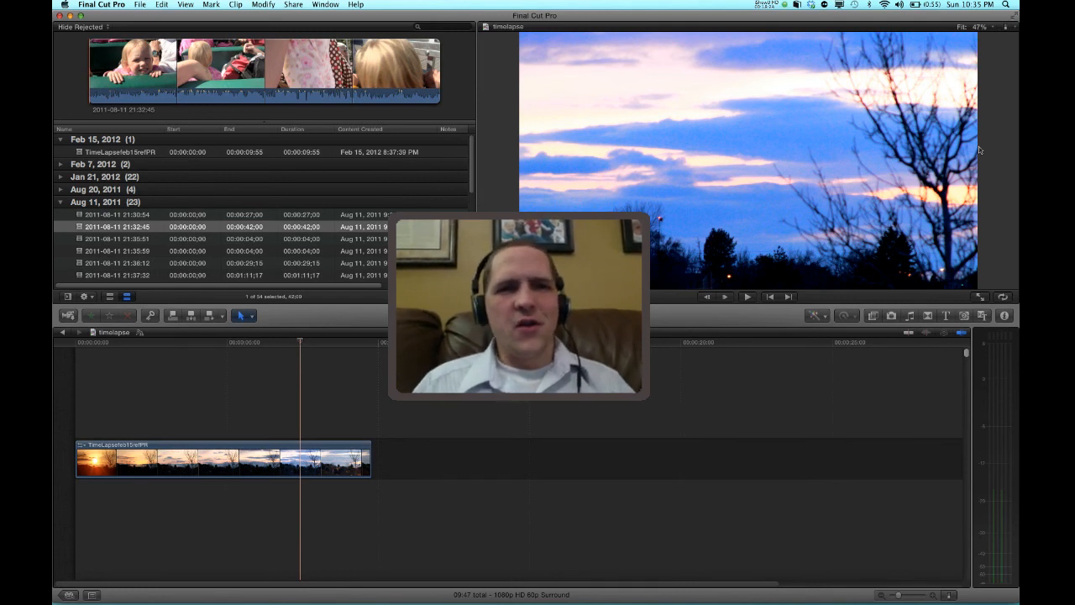
Toggle the Event Library hidden and shown, leaving it open
click(68, 297)
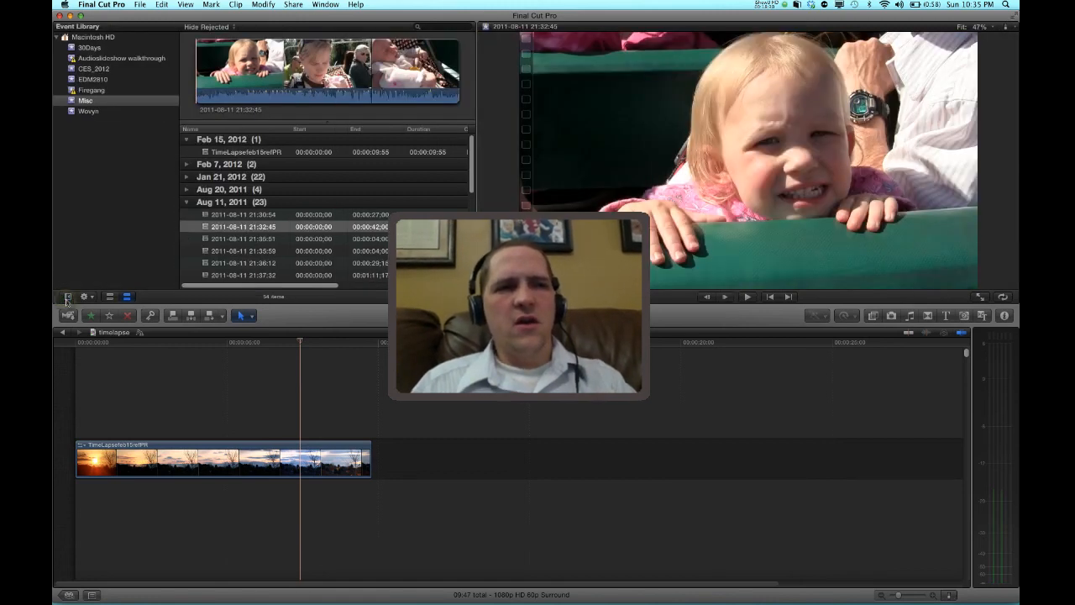
click(68, 296)
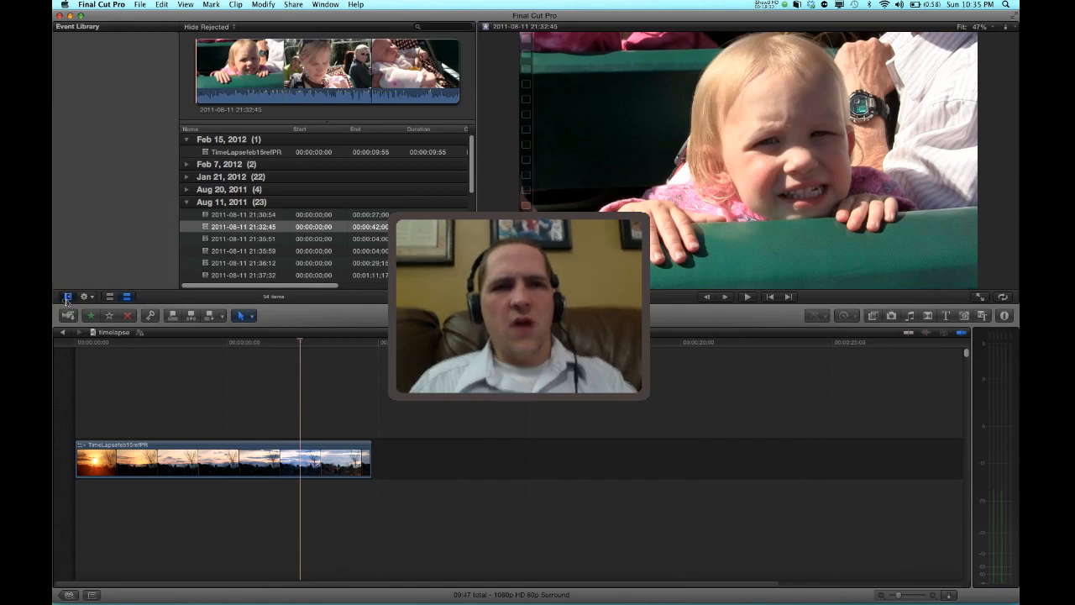
click(68, 296)
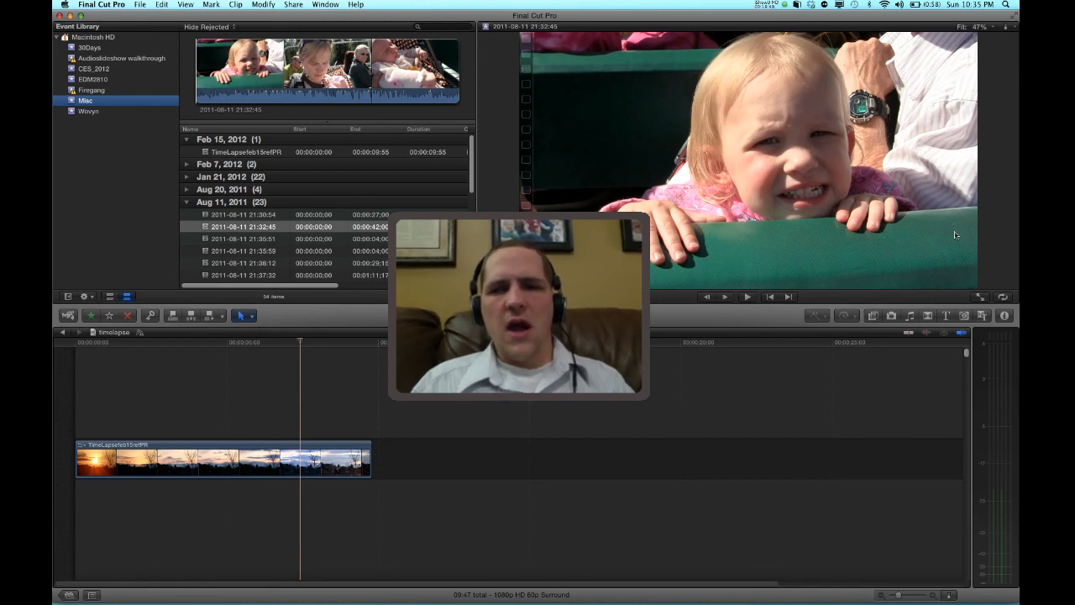
click(1004, 316)
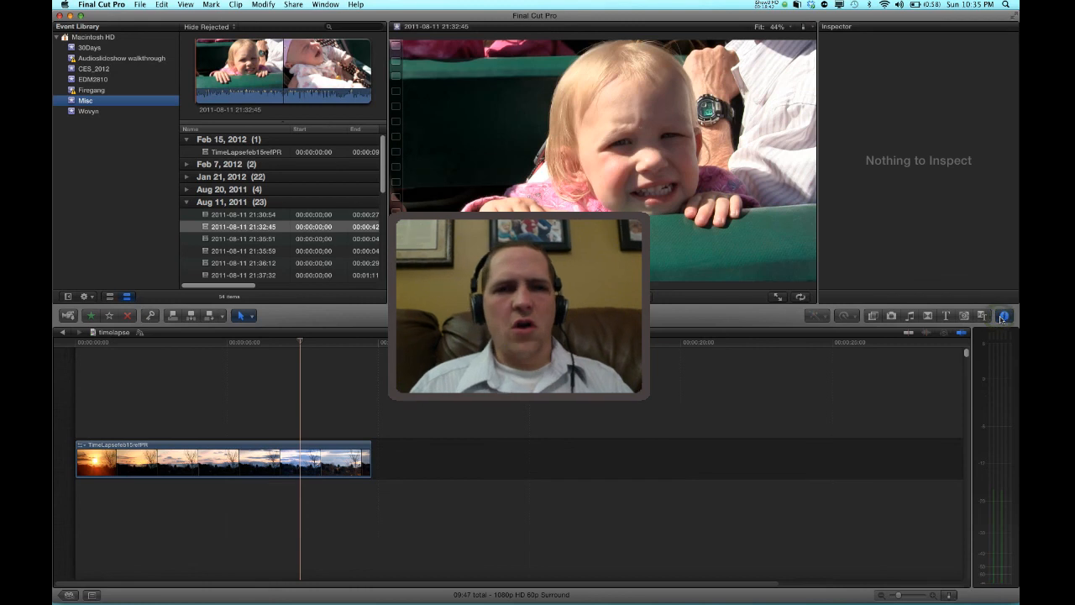
click(264, 227)
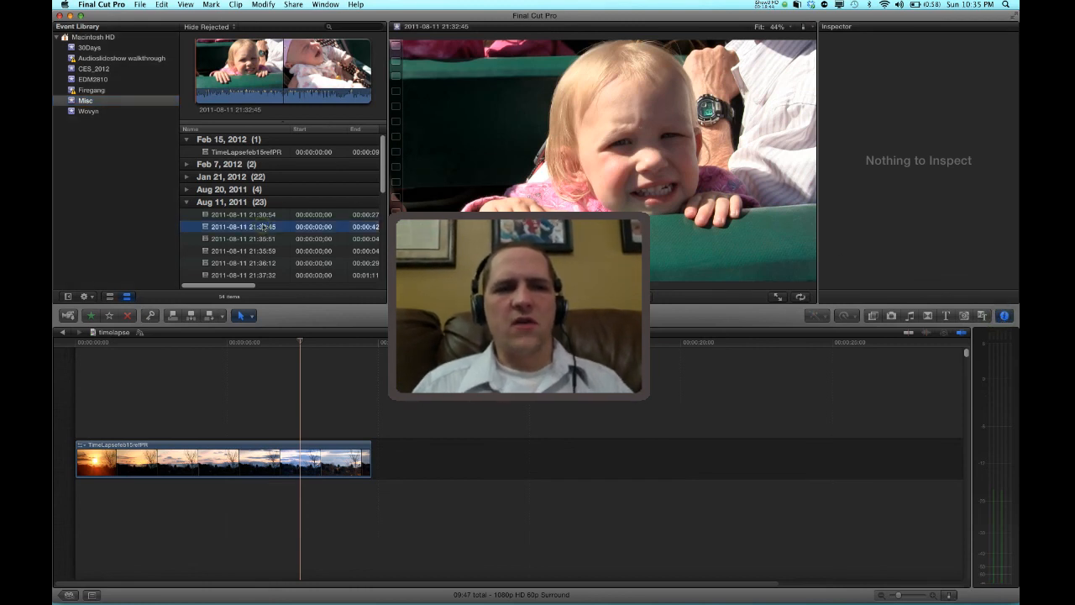
click(262, 239)
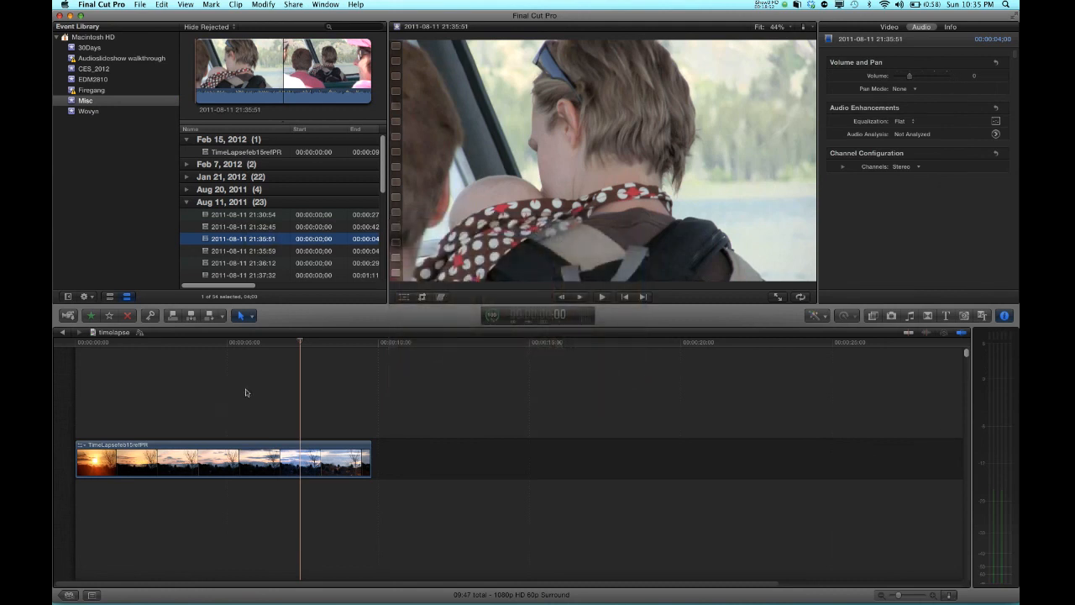
click(244, 390)
click(179, 389)
click(138, 391)
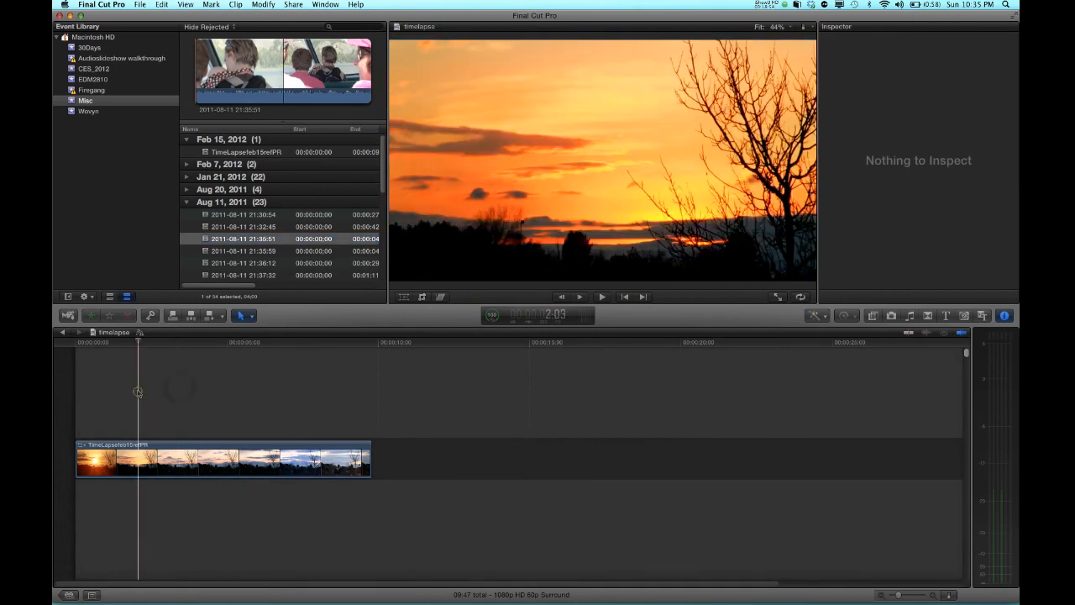
Open the Project Library and open the 30Daysedit project in the timeline
click(69, 594)
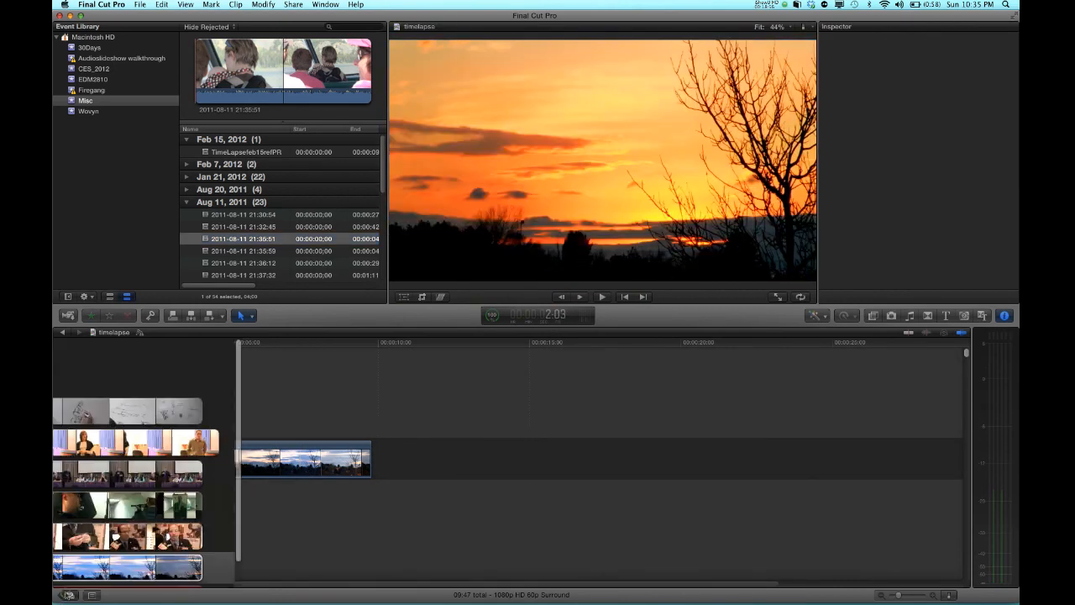
double_click(258, 412)
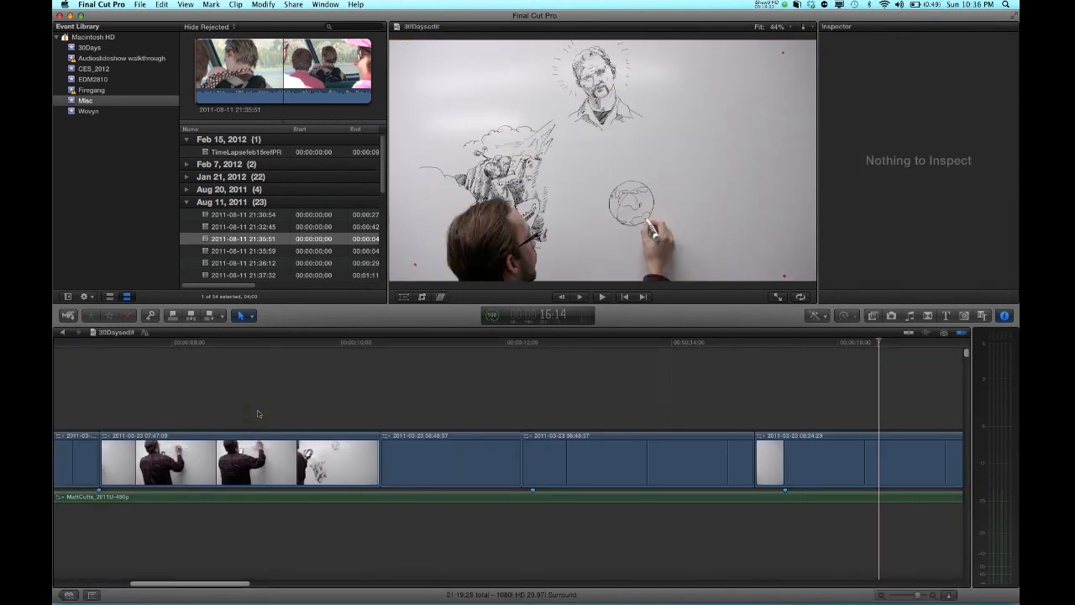
click(379, 411)
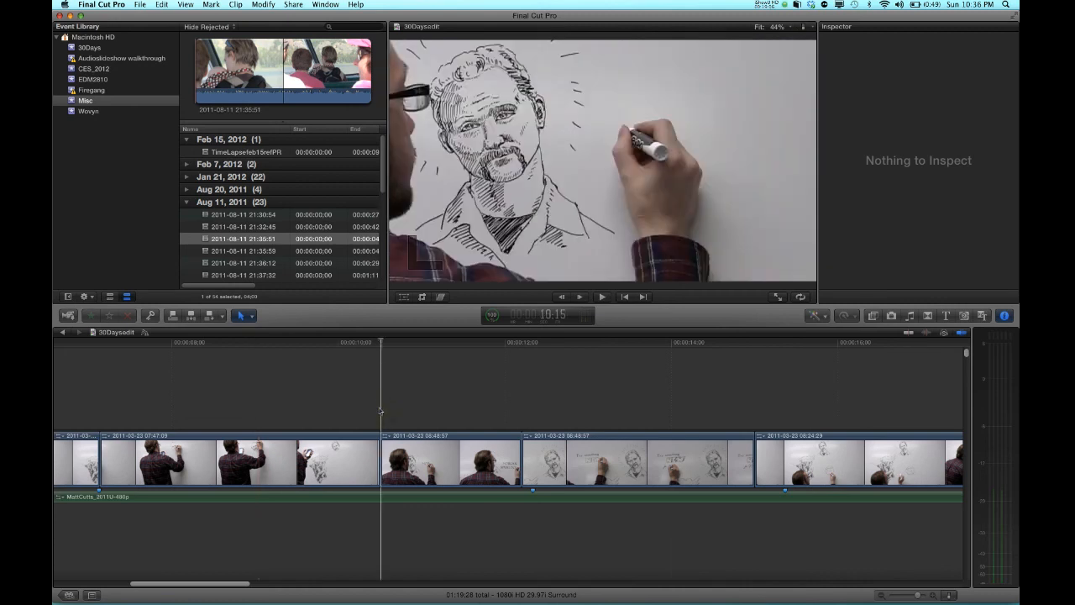
Zoom the 30Daysedit timeline out and back in, then play and stop a short stretch of the project
mouse_move(916, 596)
mouse_down()
mouse_move(906, 596)
mouse_move(926, 596)
mouse_up()
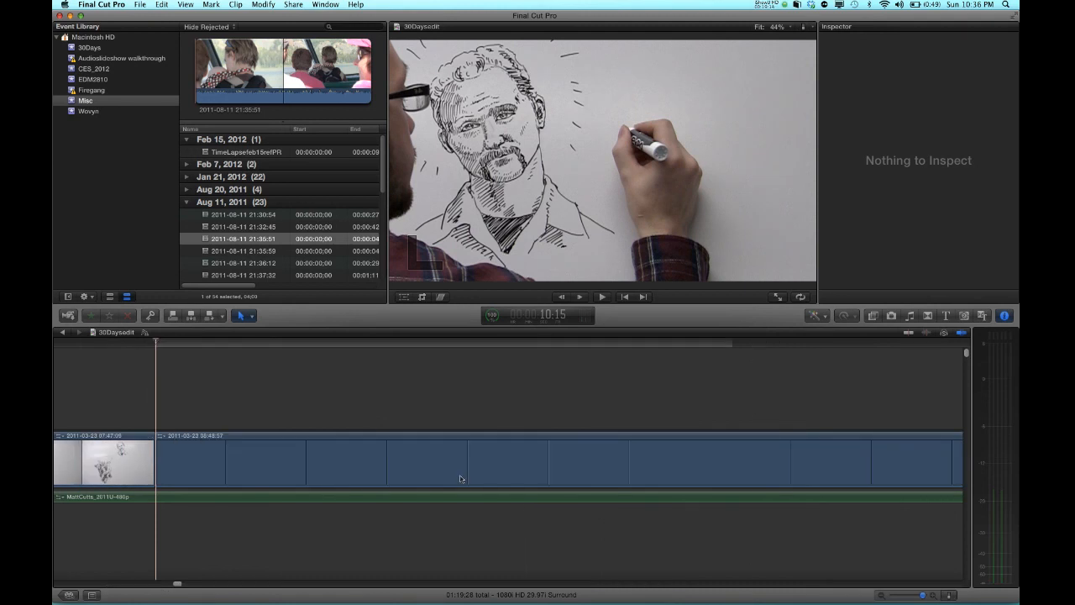
key(super+minus)
key(super+minus)
key(super+minus)
key(super+minus)
key(super+minus)
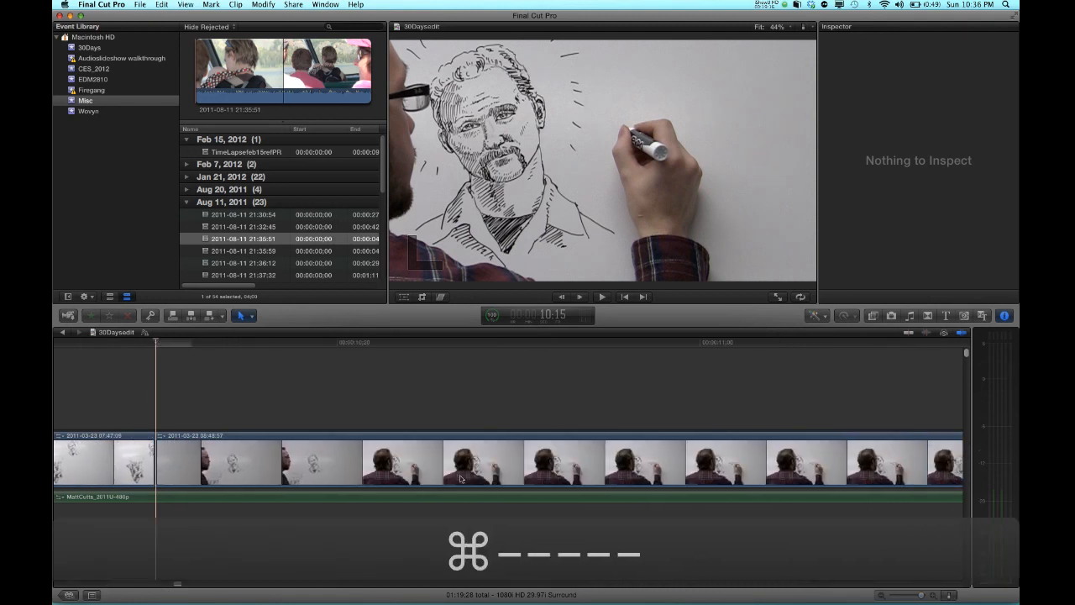
key(super+minus)
key(super+minus)
key(super+minus)
key(super+minus)
key(super+minus)
key(super+minus)
key(super+minus)
key(super+minus)
key(super+minus)
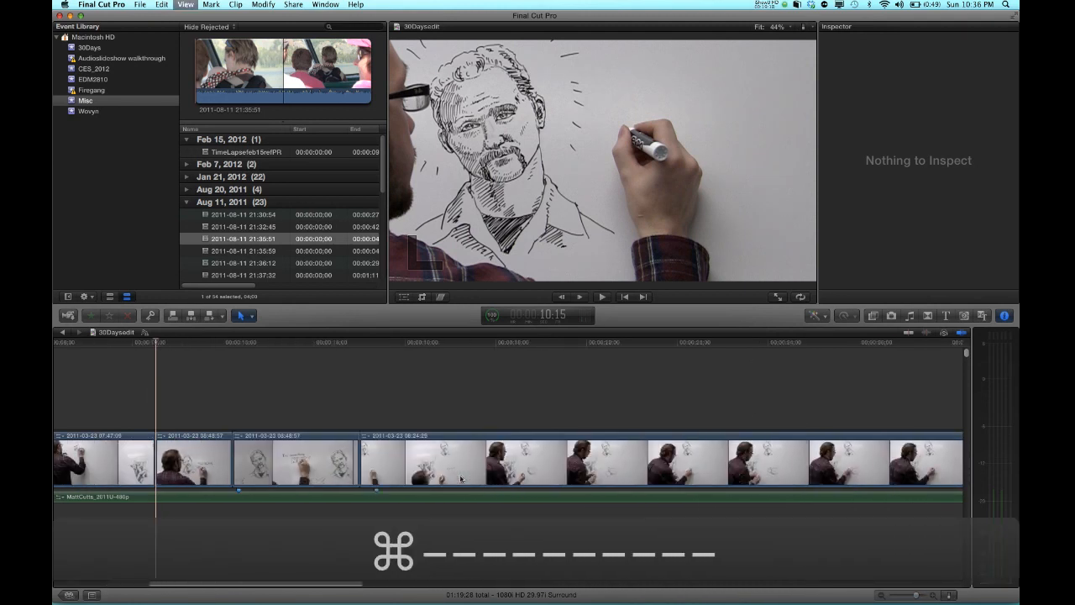
key(super+minus)
key(super+minus)
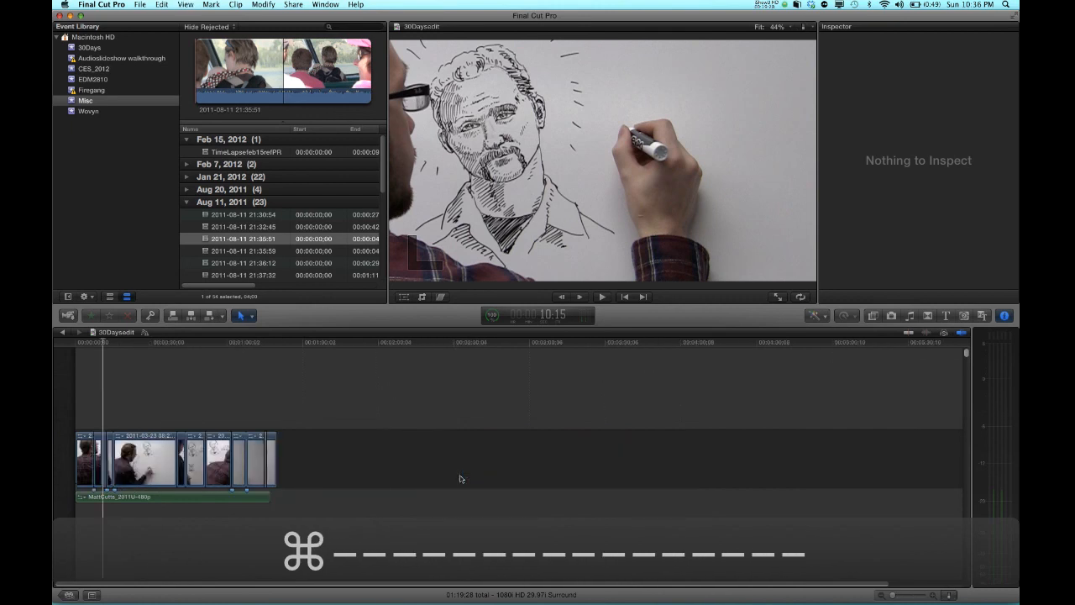
key(super+minus)
key(super+minus)
key(super+equal)
key(super+equal)
key(super+equal)
key(super+equal)
key(super+equal)
key(super+equal)
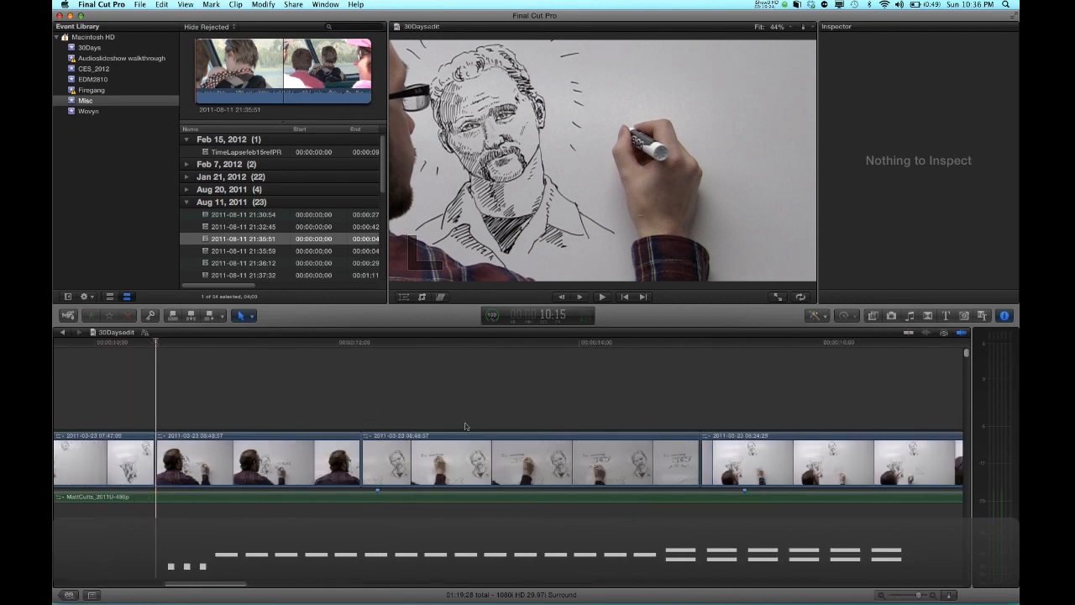
key(space)
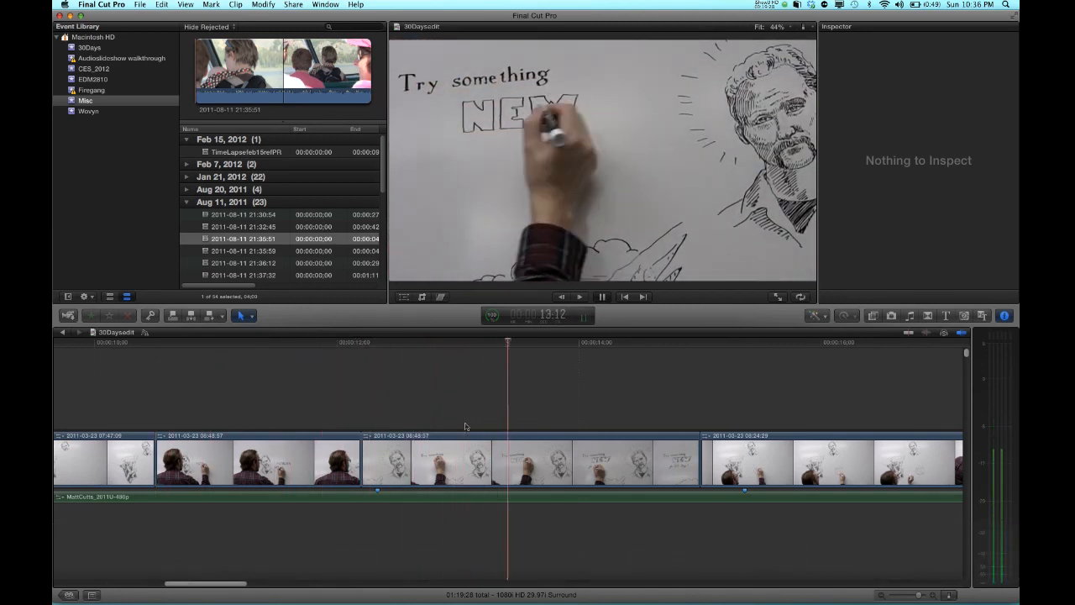
key(space)
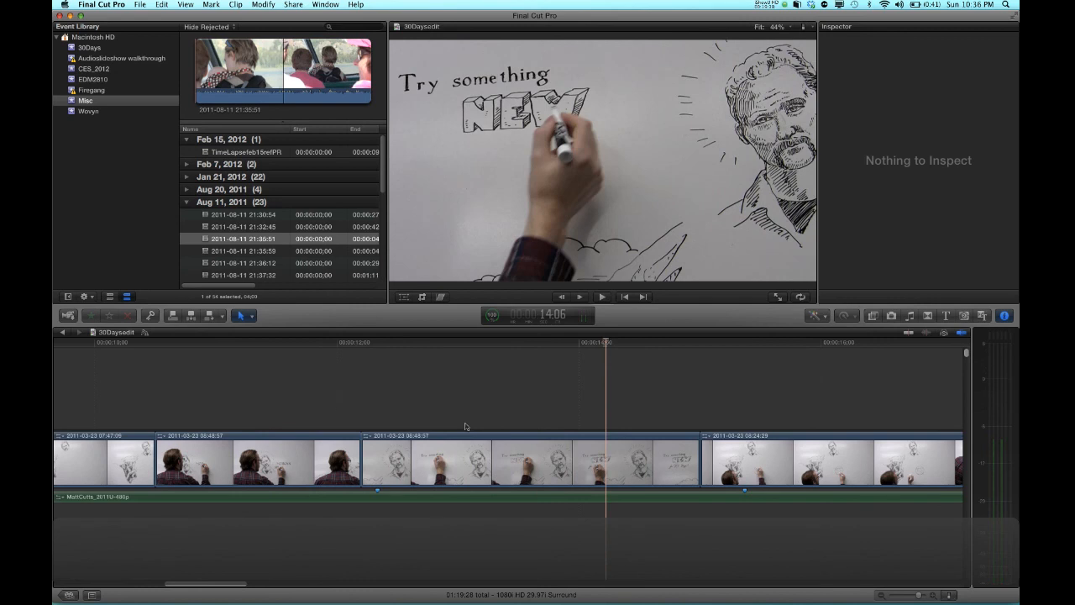